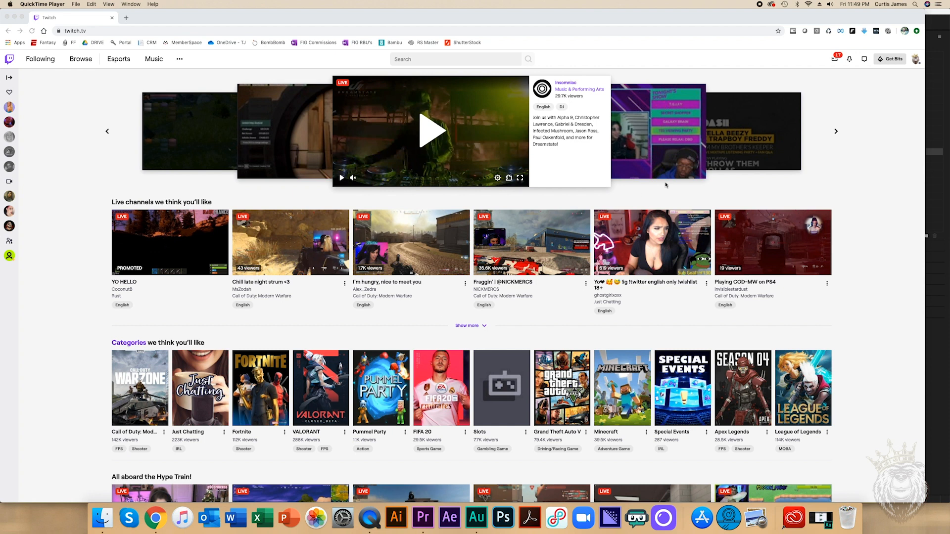
Open the channel's Video Producer and view the available actions for the past broadcast "Thirsty Thursday".
left_click(915, 60)
left_click(915, 60)
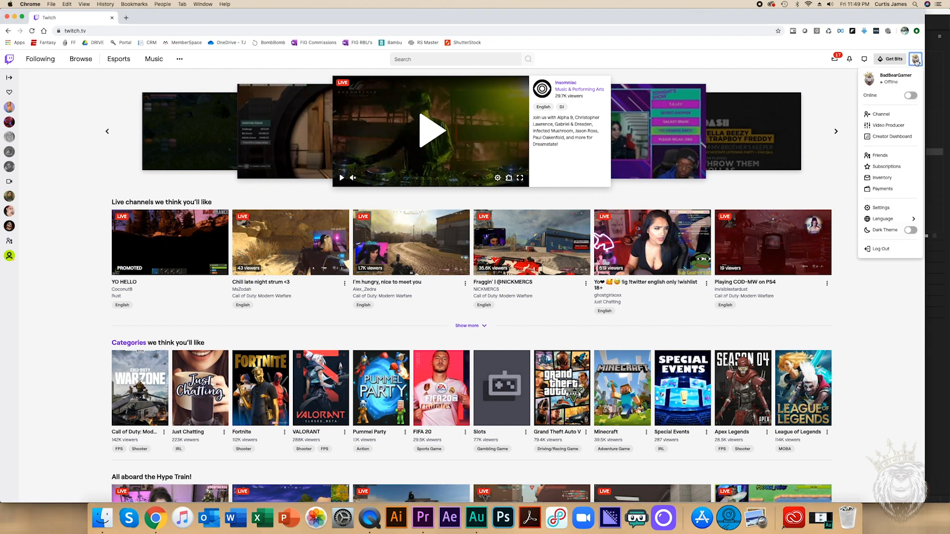
left_click(884, 127)
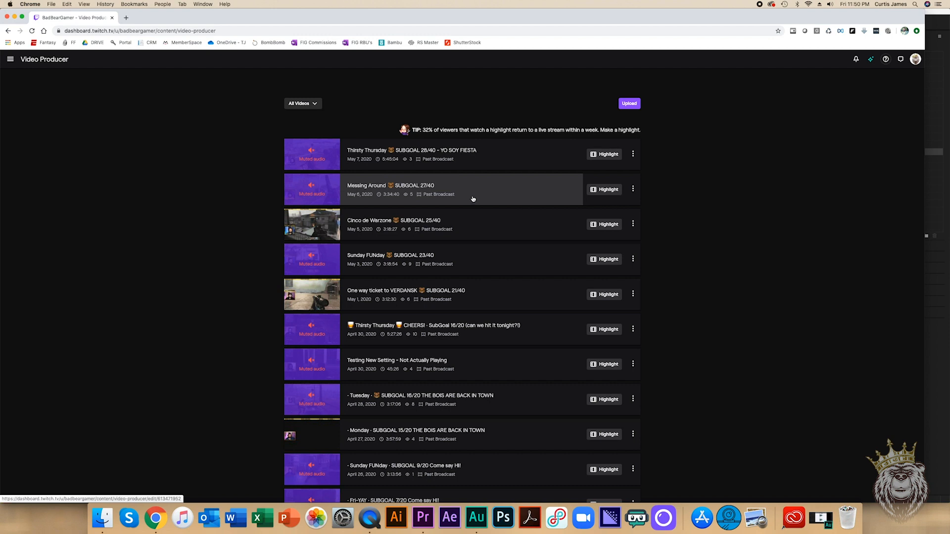
left_click(633, 155)
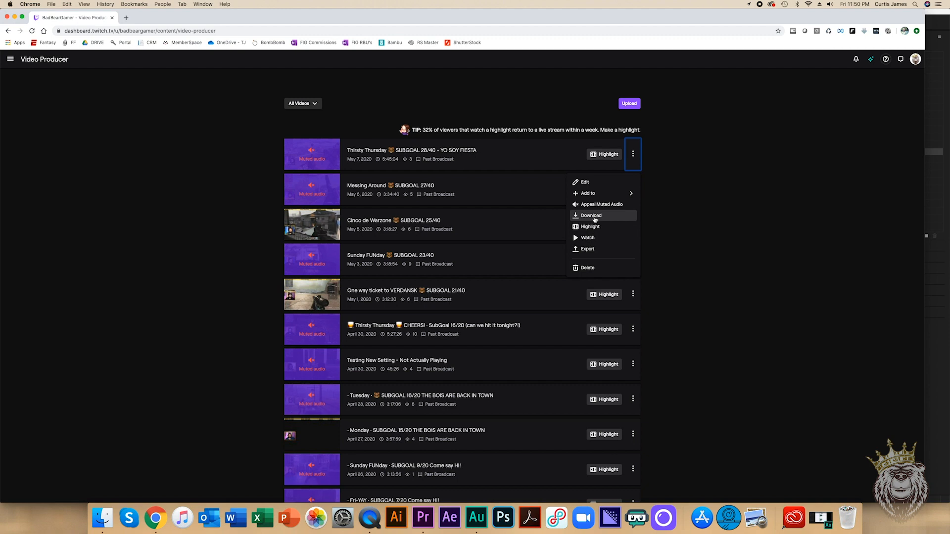
left_click(708, 203)
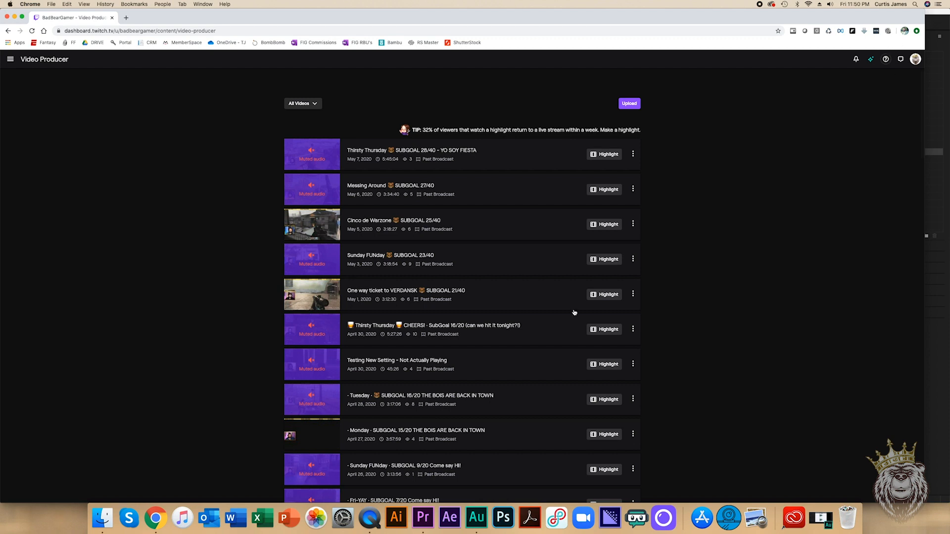
Switch to Premiere Pro and create a new project named "Minnesota Timberwolves".
left_click(423, 526)
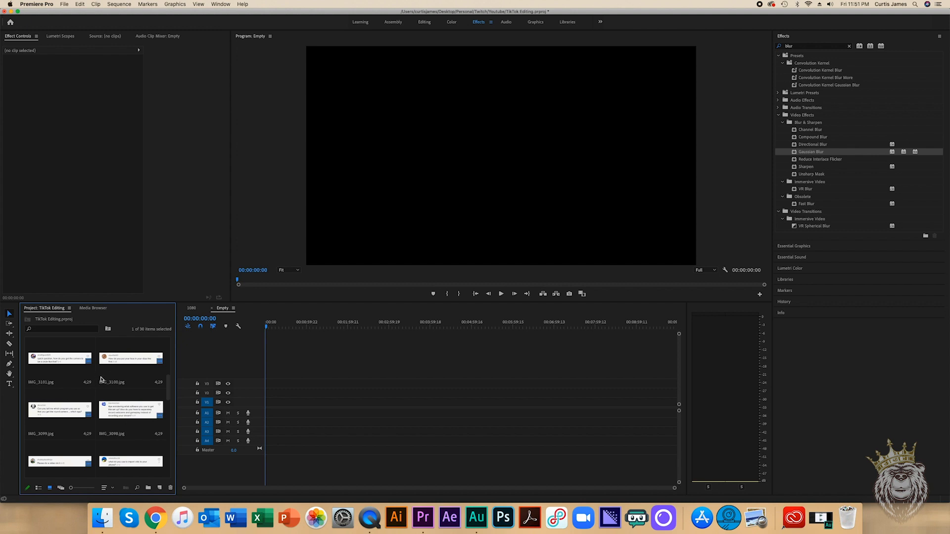
left_click(63, 5)
mouse_move(99, 13)
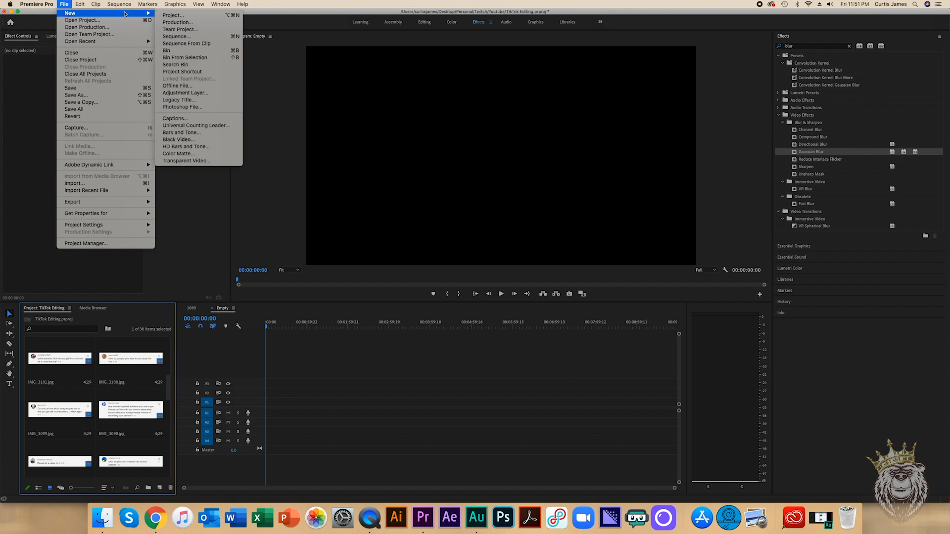
left_click(219, 17)
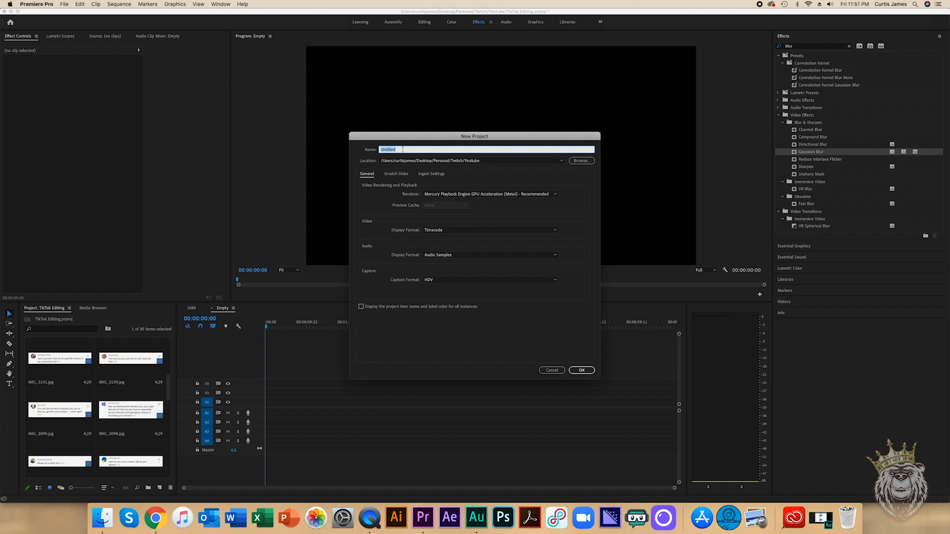
type("Minnesota Timberwolves")
left_click(581, 371)
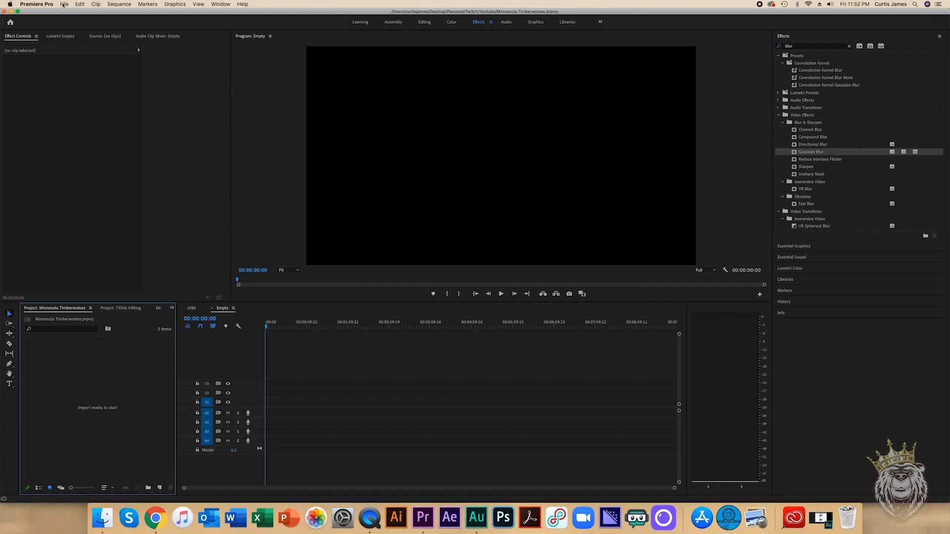
Create a sequence named "Youtube 1080" from the custom 1080 preset, checking its settings before confirming.
left_click(64, 5)
mouse_move(83, 14)
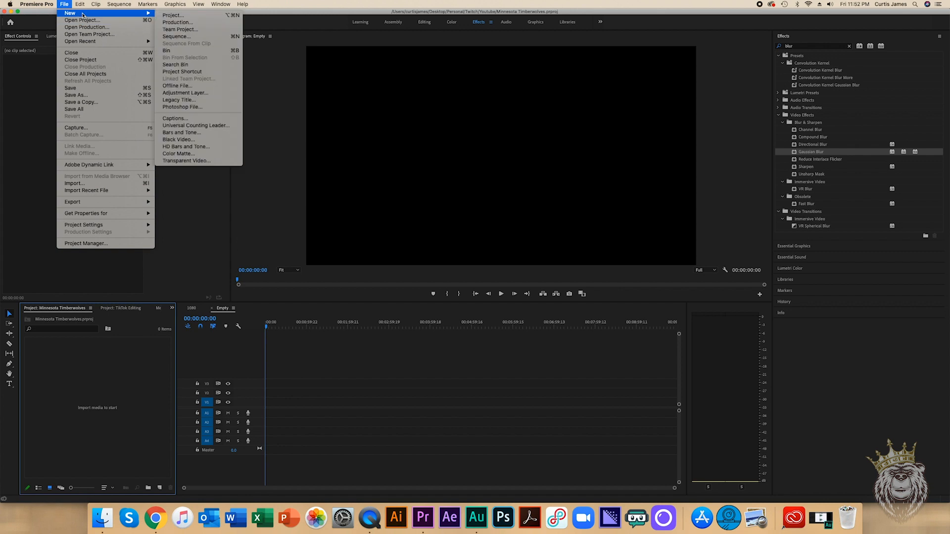
left_click(176, 36)
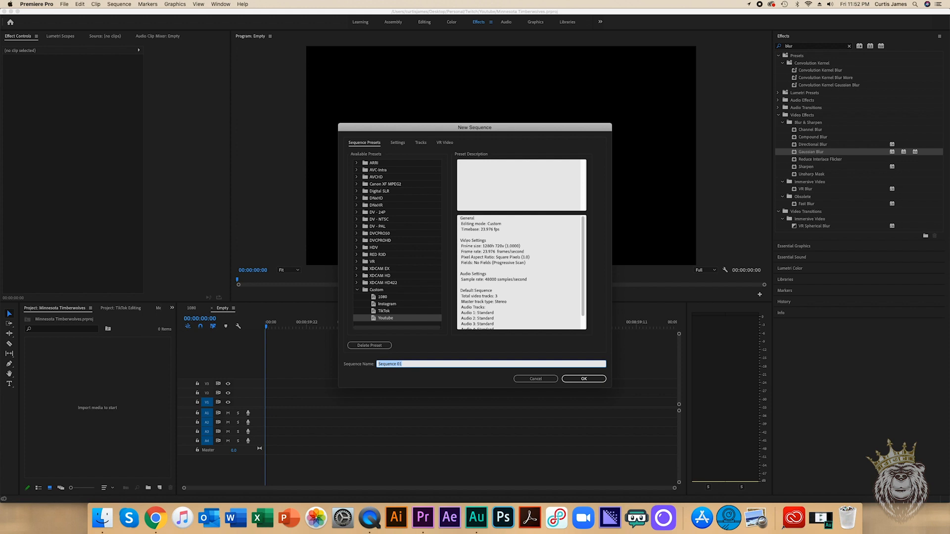
left_click(393, 298)
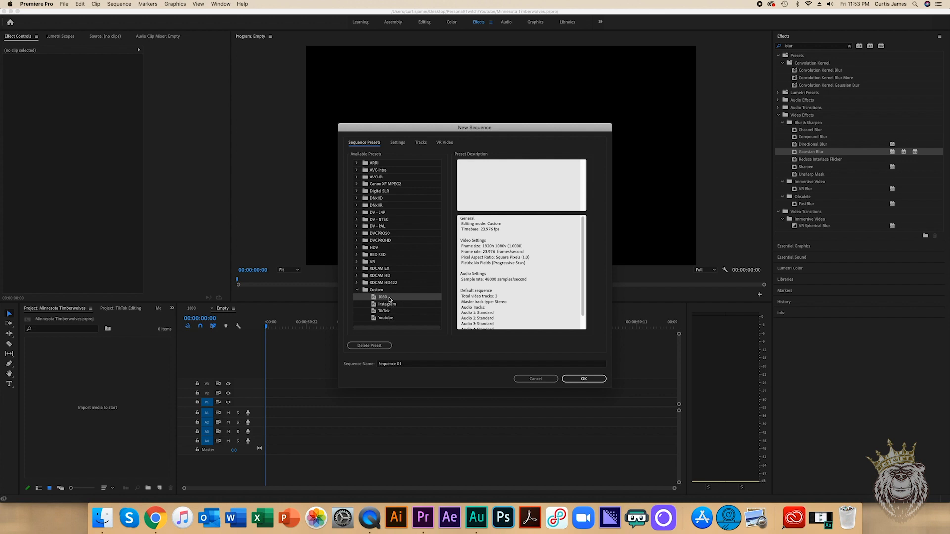
left_click(398, 143)
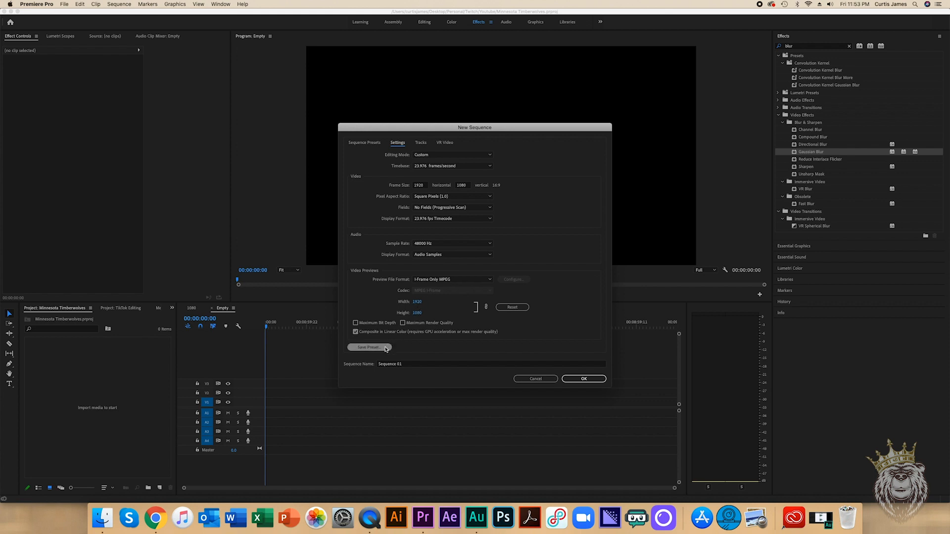
left_click(364, 142)
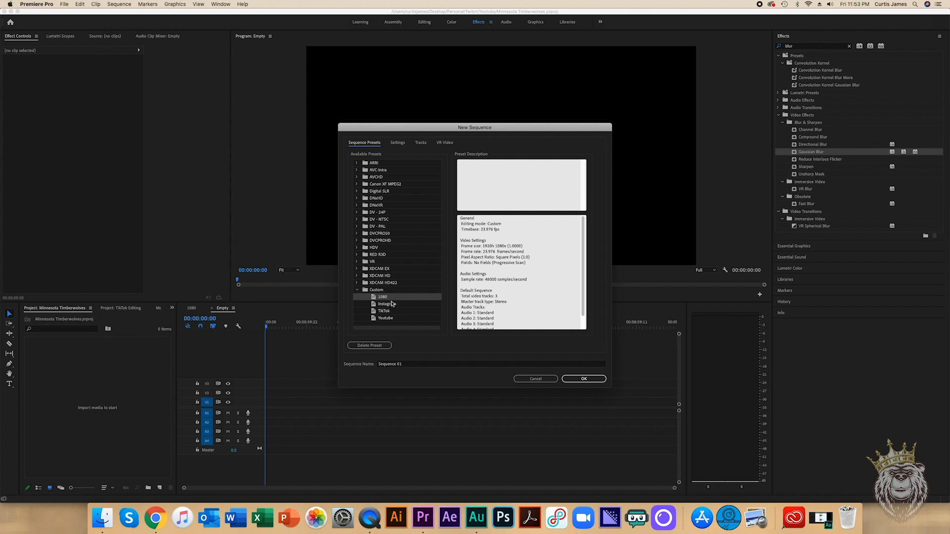
left_click(378, 365)
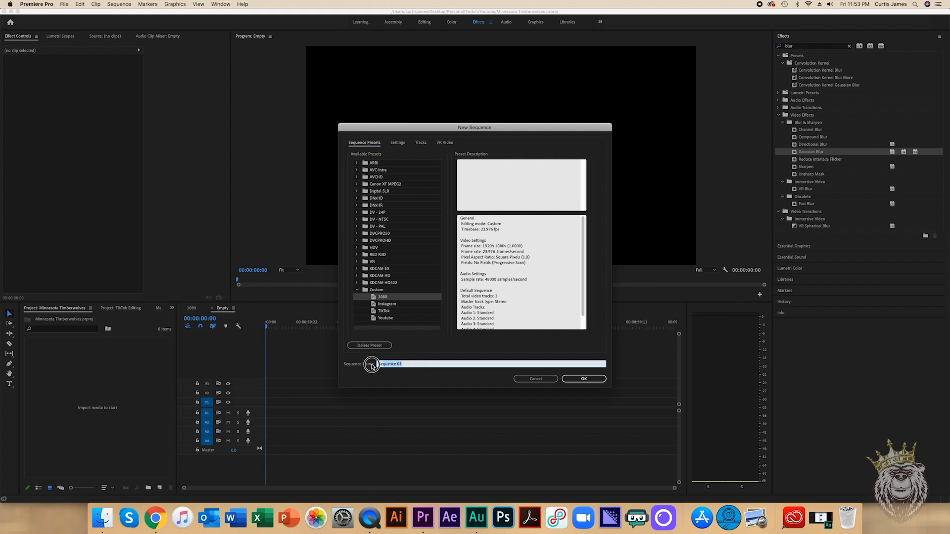
type("Youtube 1080")
left_click(579, 380)
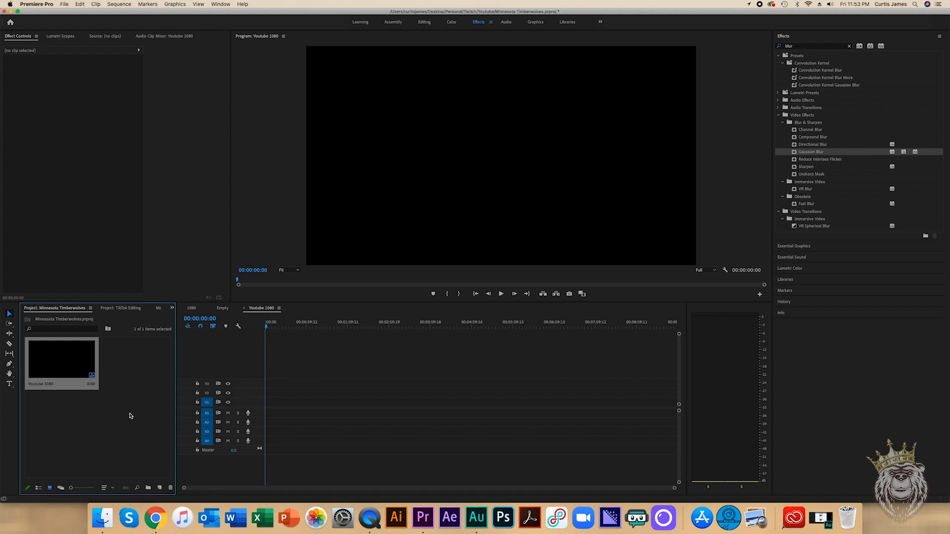
Import the MP4 stream recording whose file name begins with 612497222 from the Downloads folder into the project.
left_click(103, 519)
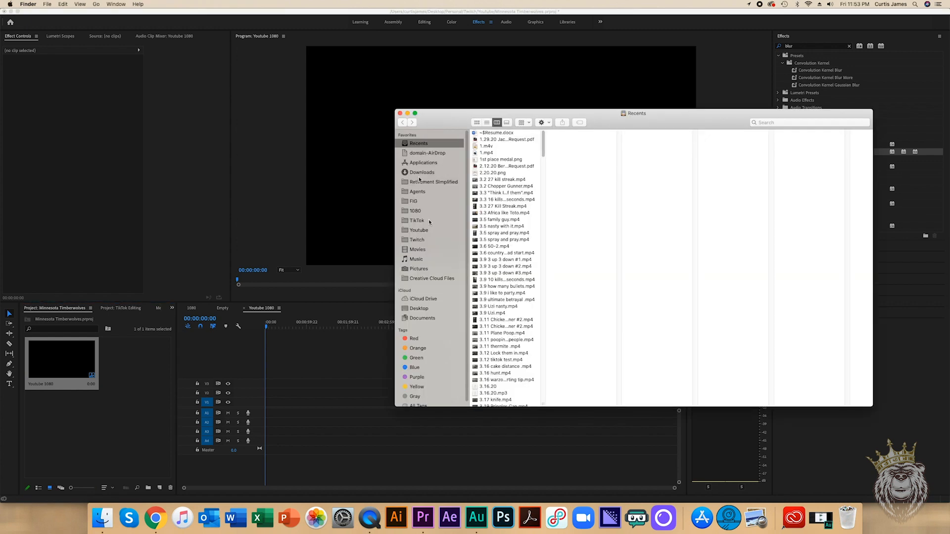
left_click(419, 174)
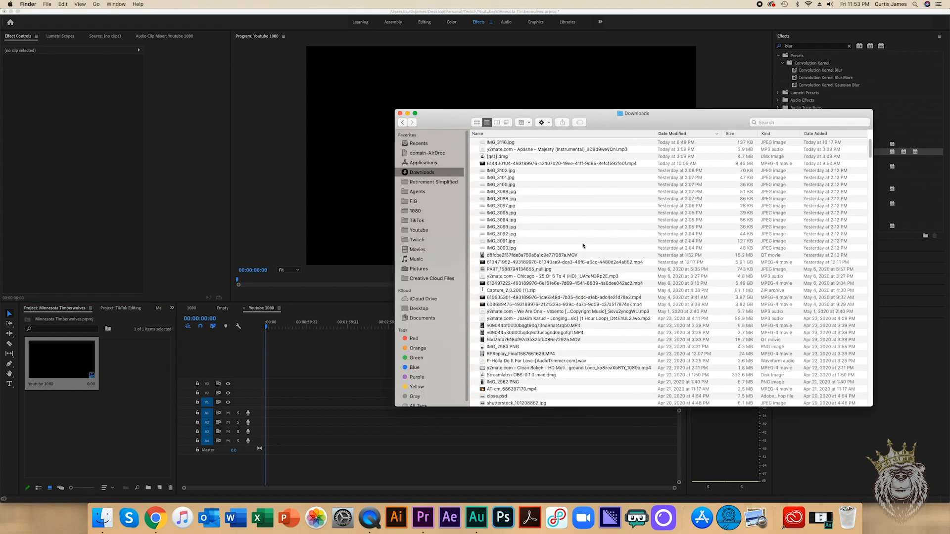
left_click(556, 265)
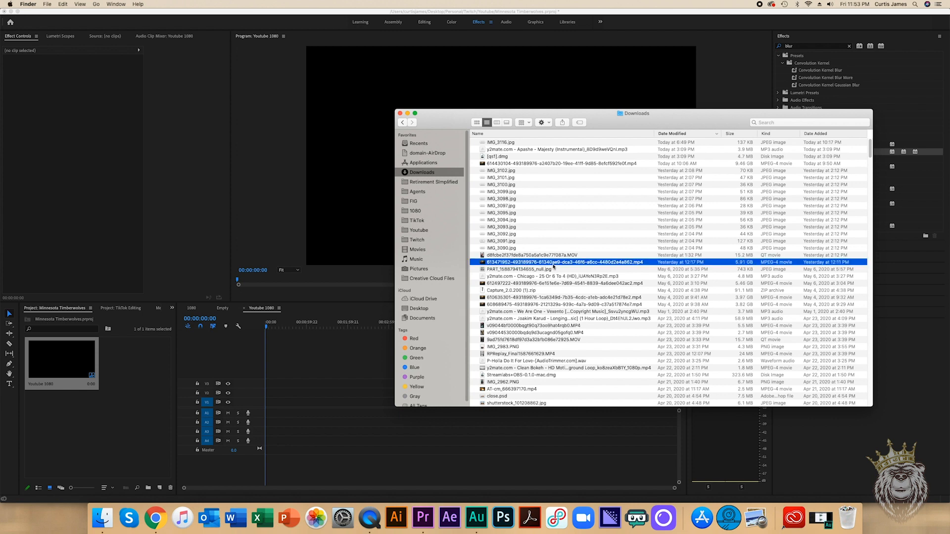
left_click(531, 284)
left_click_drag(532, 286, 127, 372)
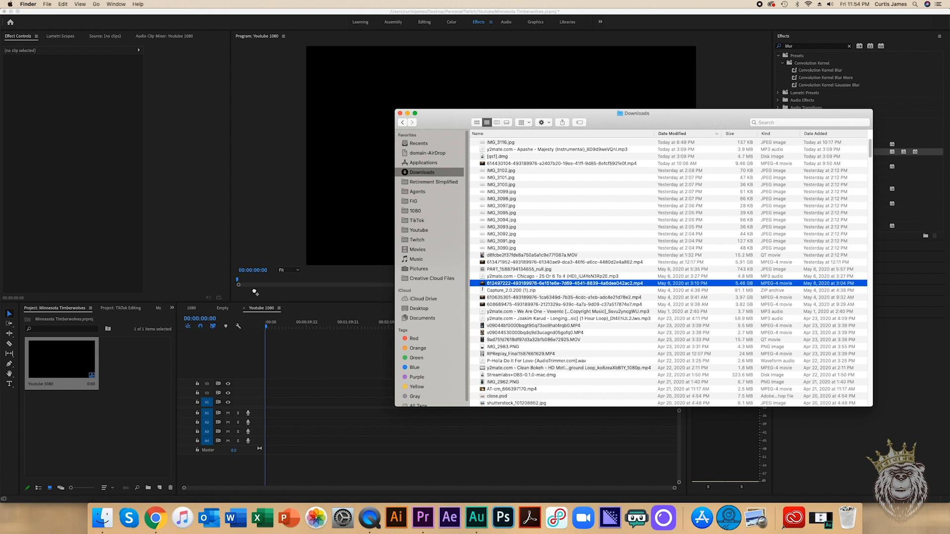
left_click(407, 116)
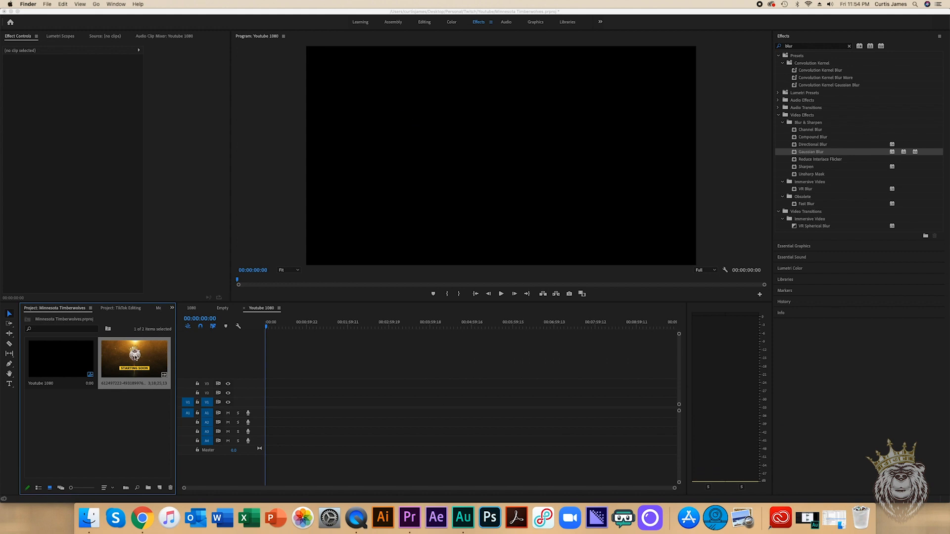
Place the imported recording at the start of the Youtube 1080 sequence on V1 and A1, keeping the existing sequence settings.
left_click(154, 351)
left_click_drag(153, 352, 138, 366)
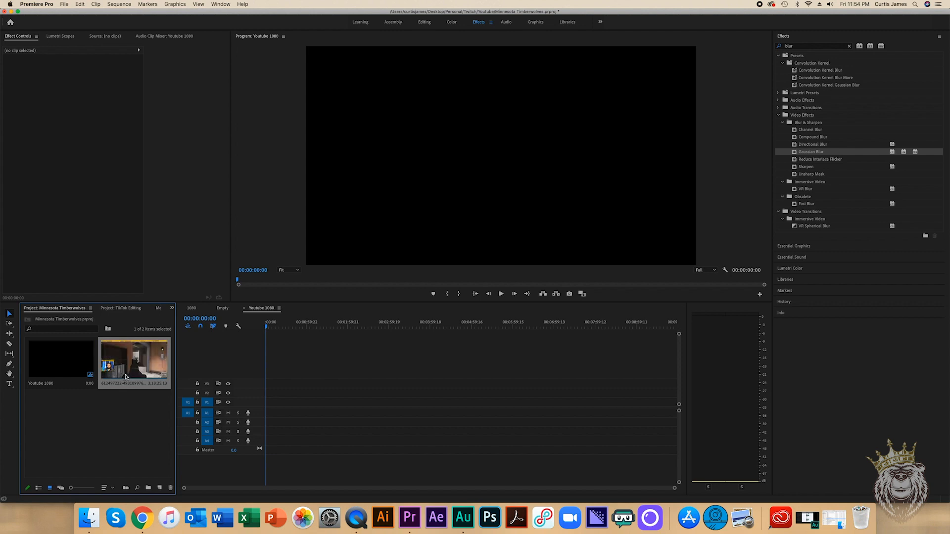
left_click_drag(125, 376, 264, 409)
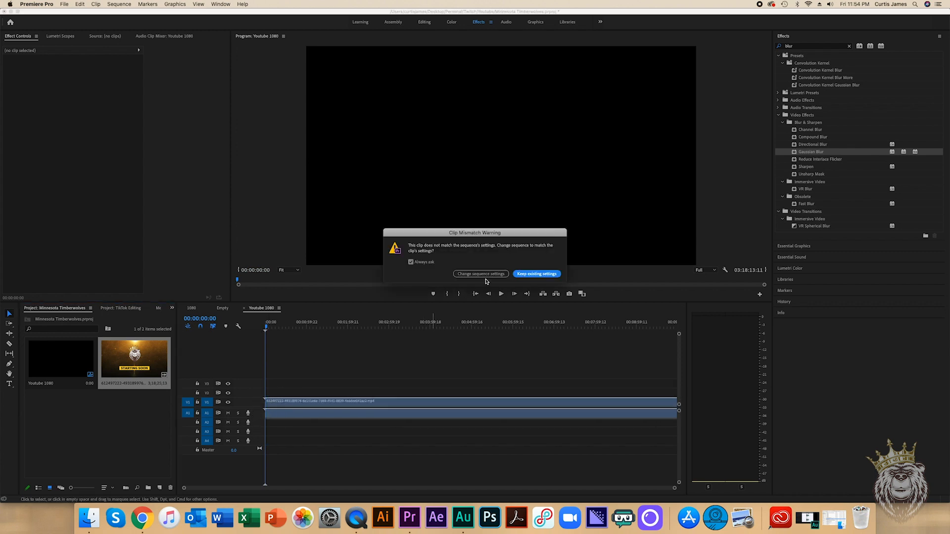
left_click(538, 274)
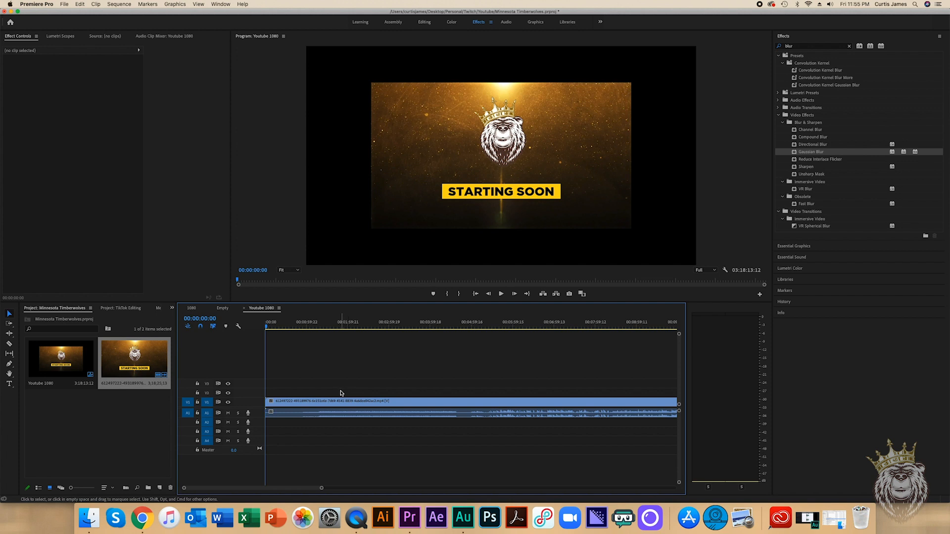
Apply Scale to Frame Size to the recording clip on V1.
left_click(330, 402)
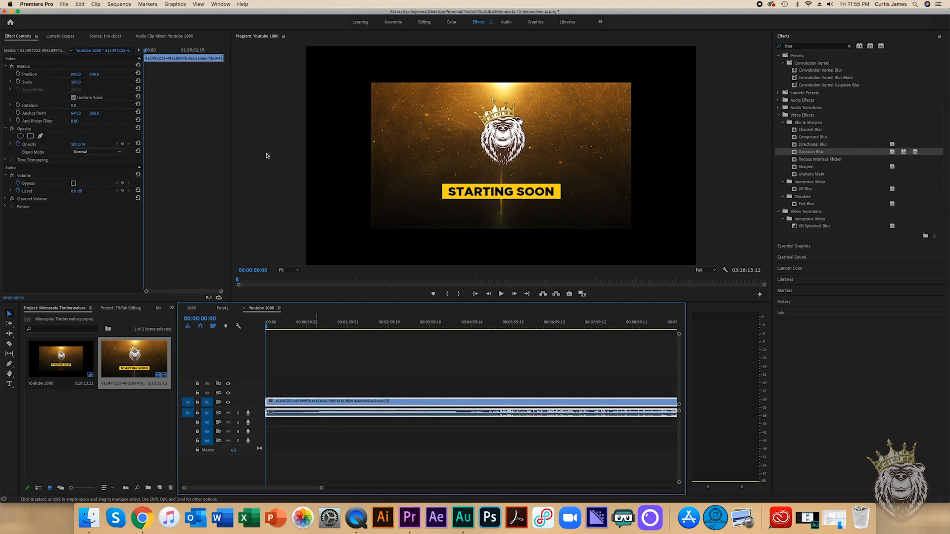
left_click(96, 4)
mouse_move(196, 59)
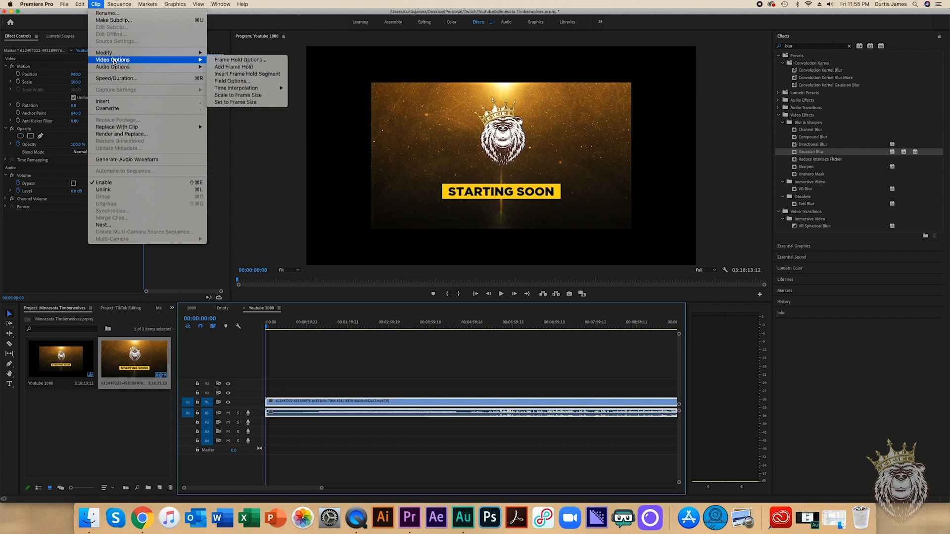
left_click(243, 97)
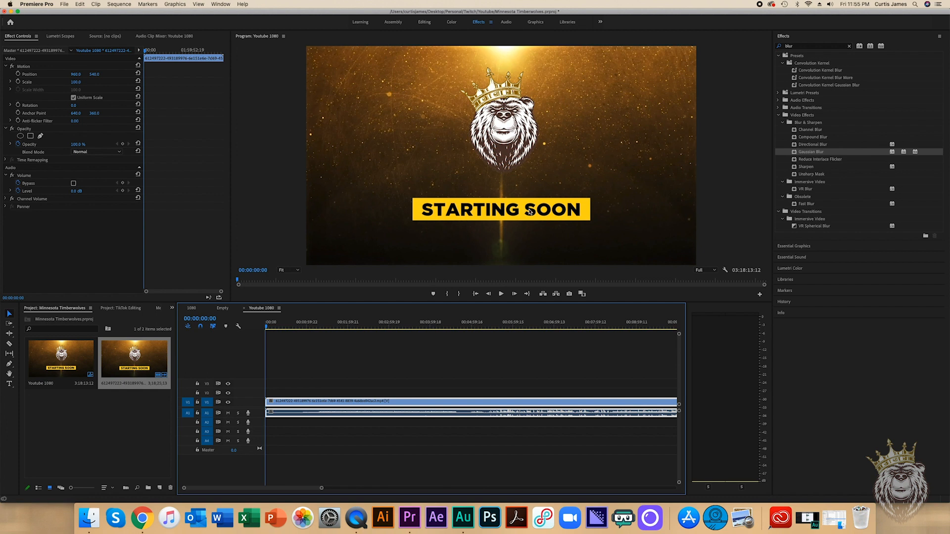
Move the playhead to about 00:16:15 in the gameplay footage and mute audio track A1.
left_click_drag(301, 327, 402, 327)
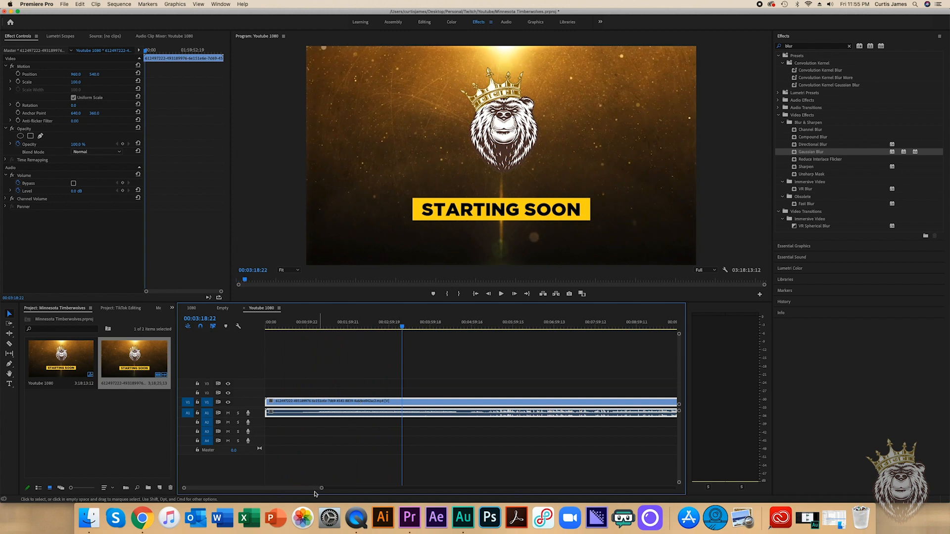
left_click_drag(322, 488, 513, 477)
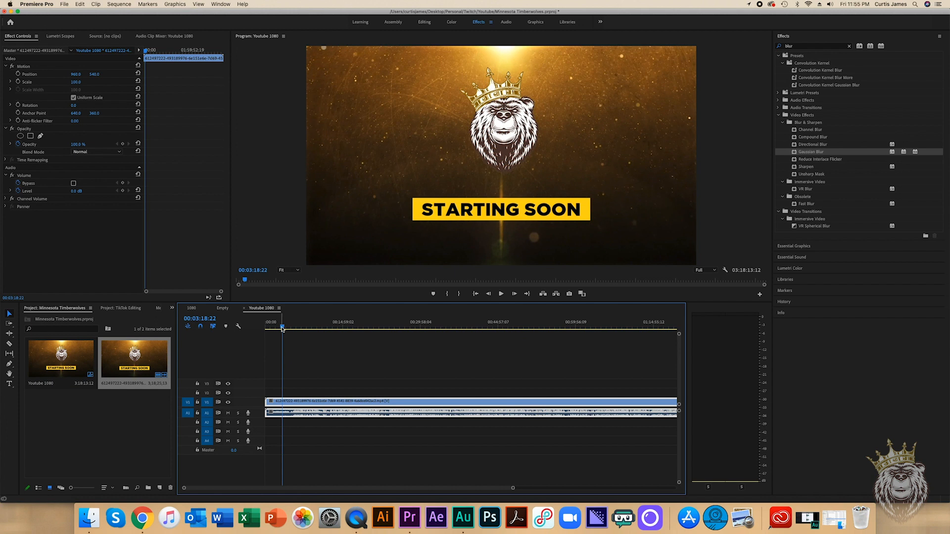
left_click_drag(283, 329, 350, 327)
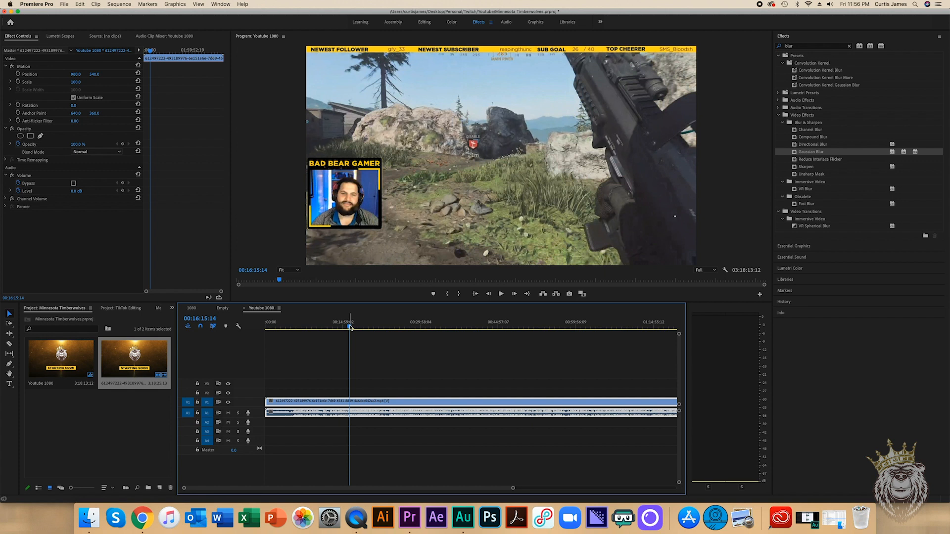
left_click(229, 415)
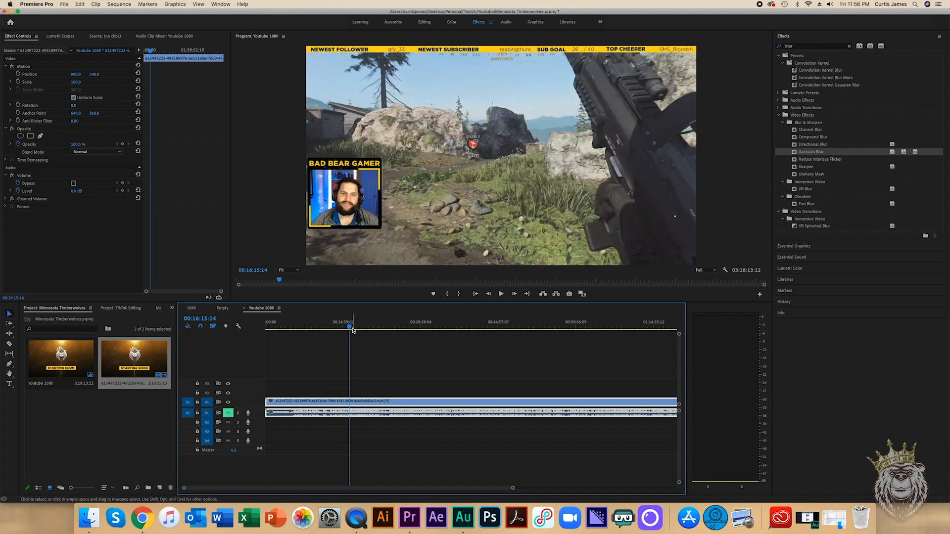
Skim through the gameplay in the sequence for usable moments, up to about 02:23:59.
left_click_drag(351, 327, 375, 325)
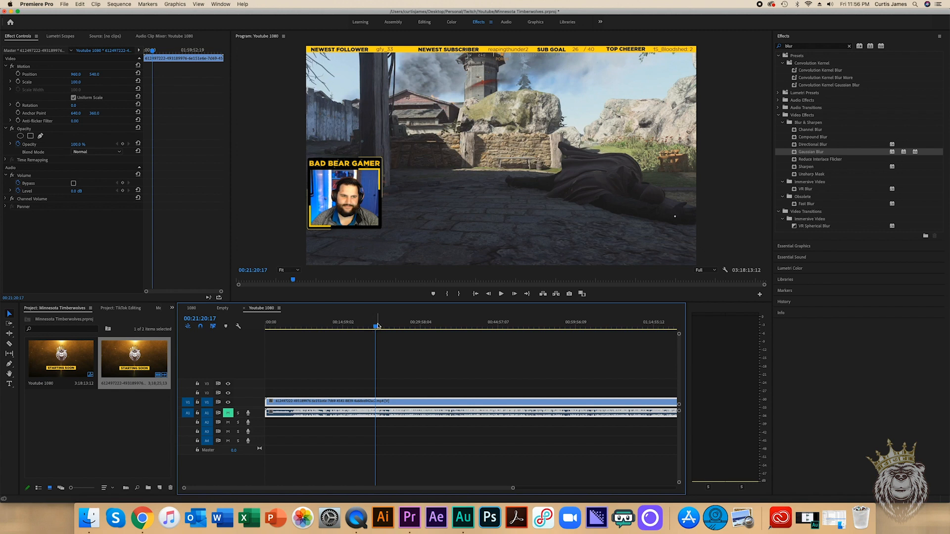
left_click_drag(377, 325, 379, 328)
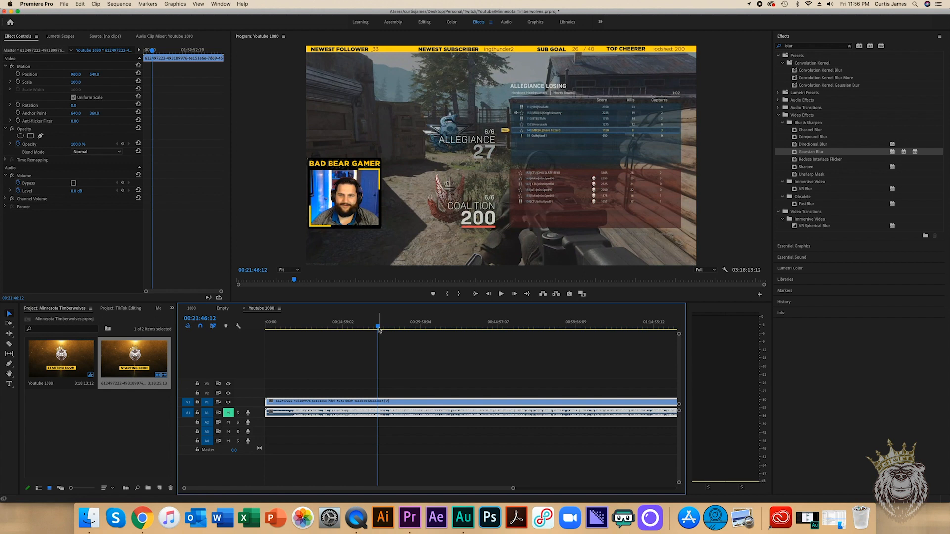
left_click_drag(378, 327, 422, 324)
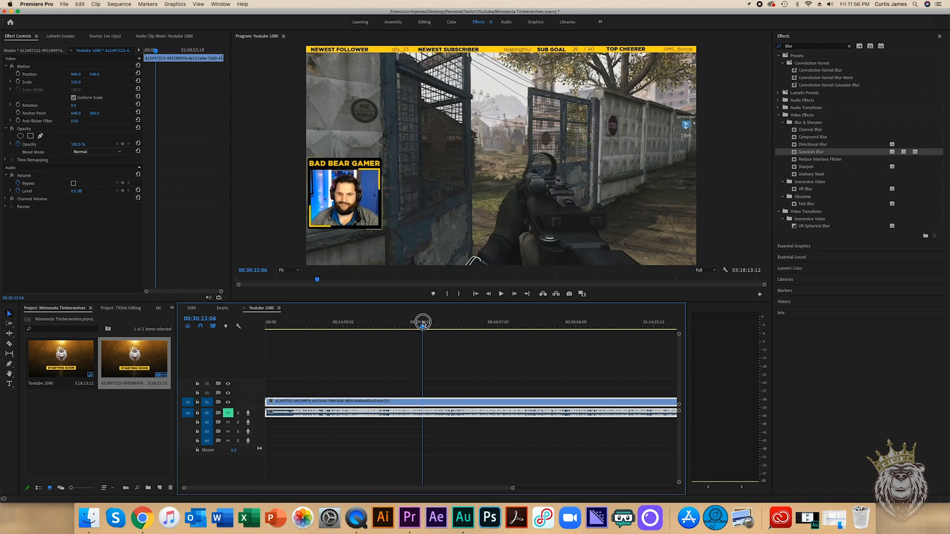
left_click_drag(423, 324, 423, 324)
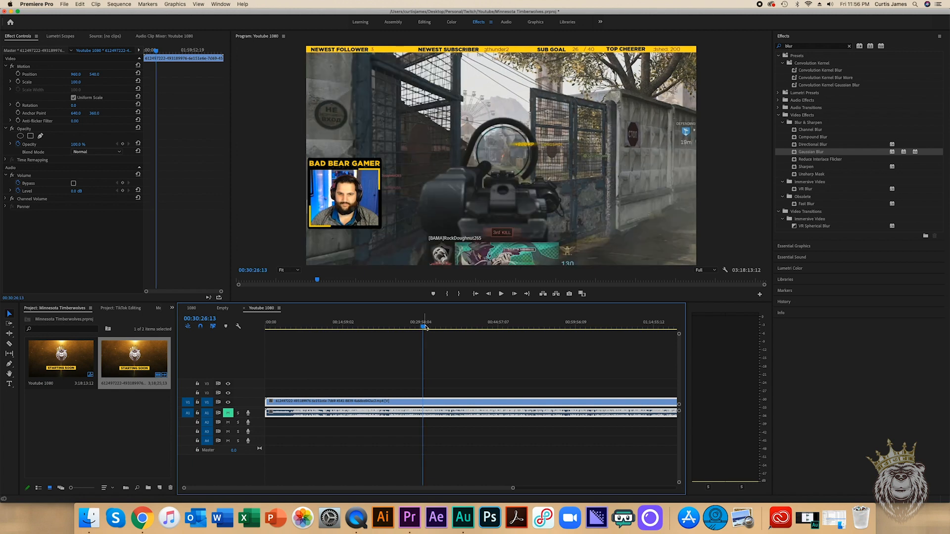
left_click_drag(419, 490, 534, 487)
left_click(588, 327)
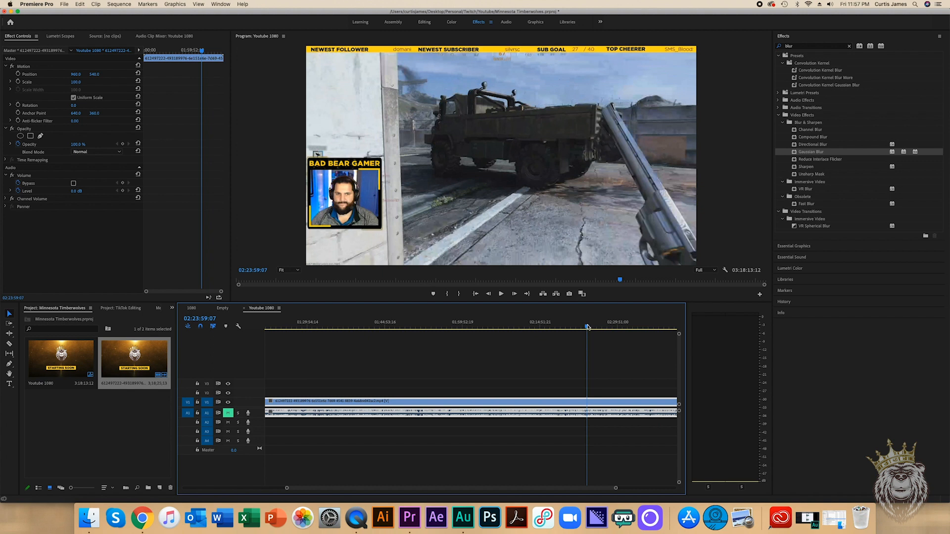
Play the gameplay to find the moment's start and end, and split the recording at 02:24:17:01 and 02:24:48:00.
key("space")
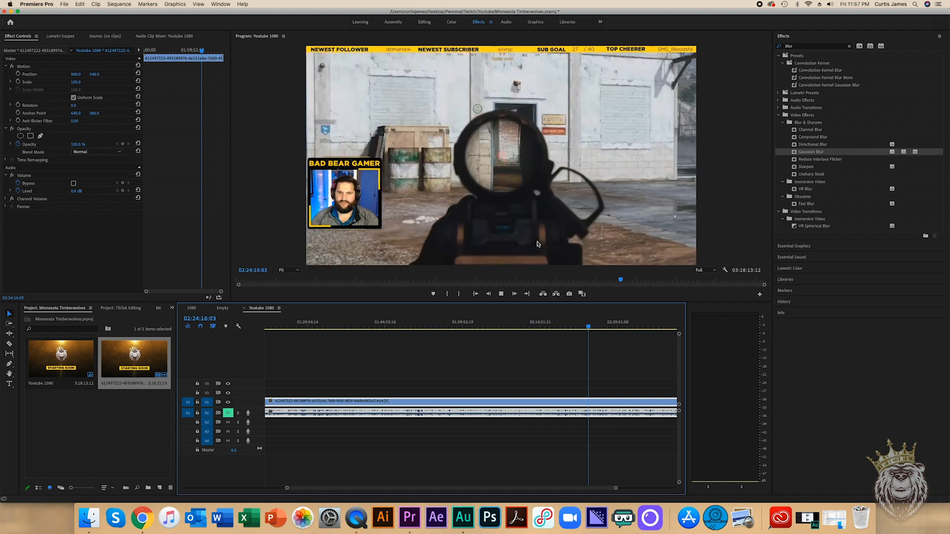
key("space")
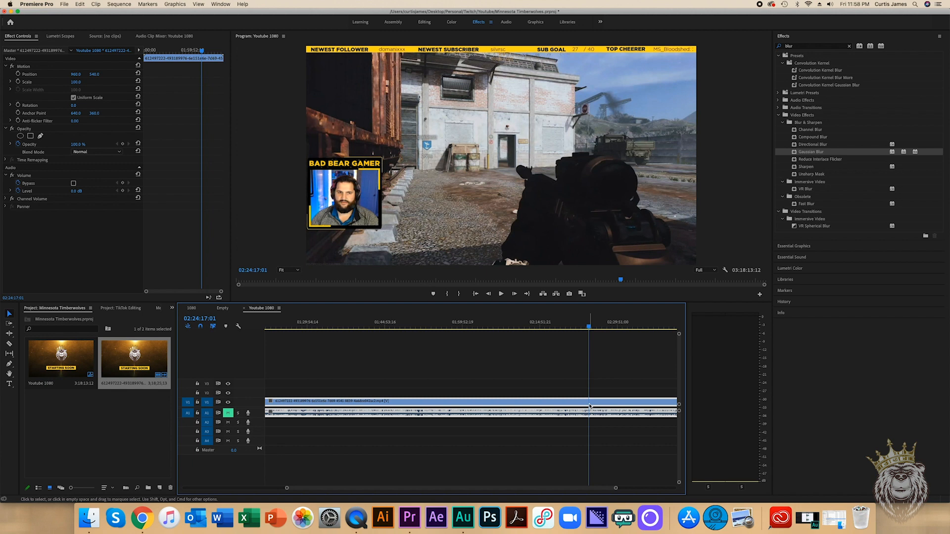
key("c")
left_click(593, 401)
key("space")
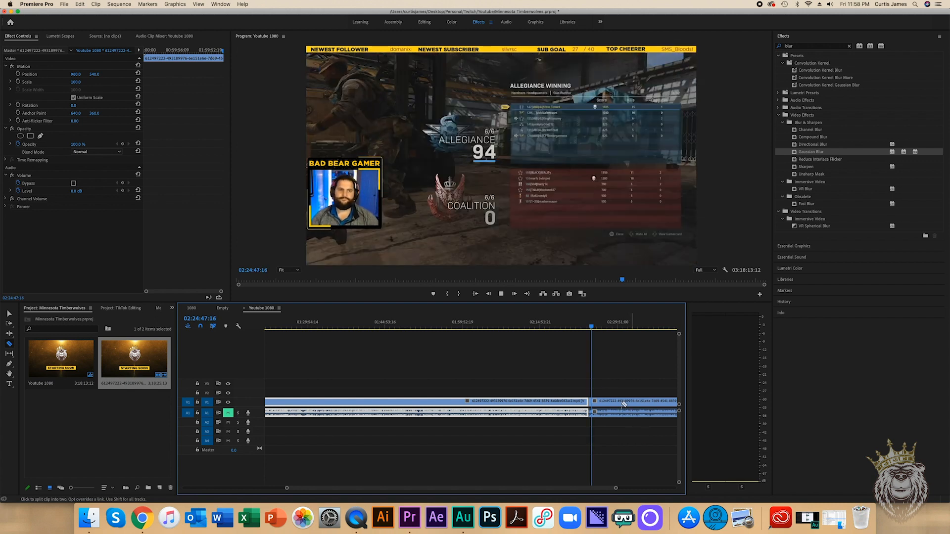
key("space")
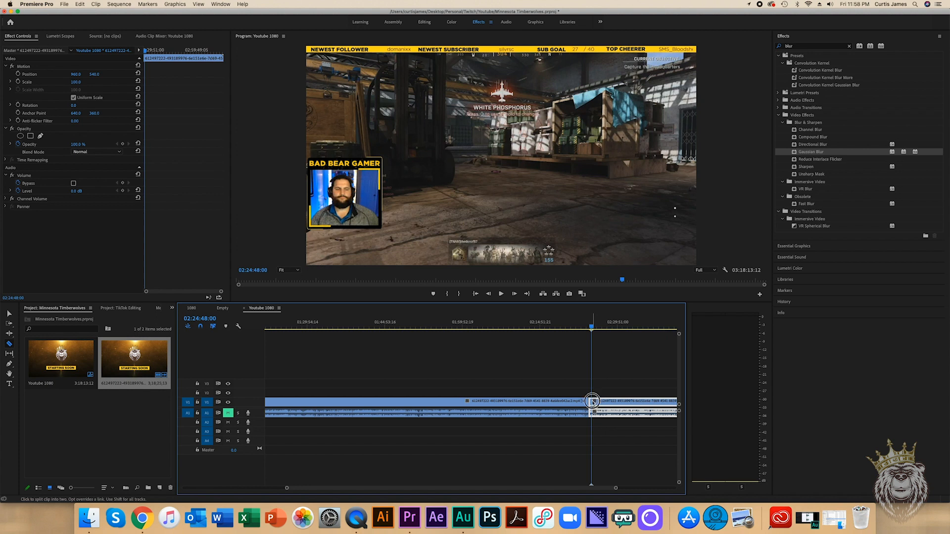
left_click(591, 402)
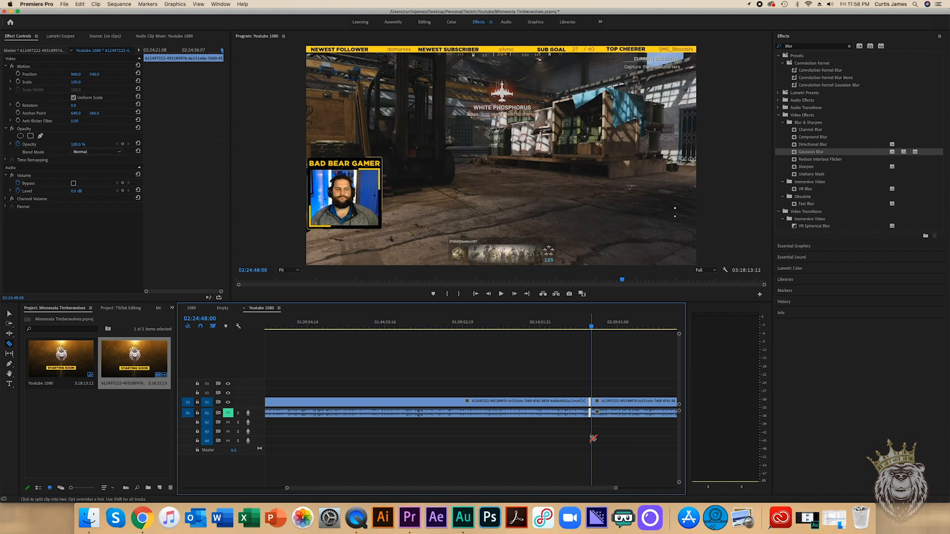
Delete the footage before and after the isolated gameplay segment and close the empty gap in front of it.
key("v")
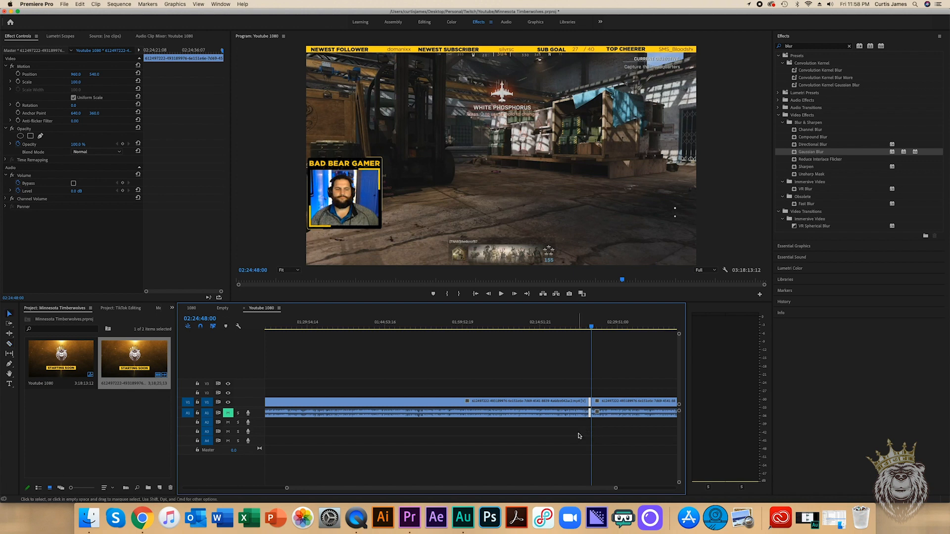
left_click(572, 407)
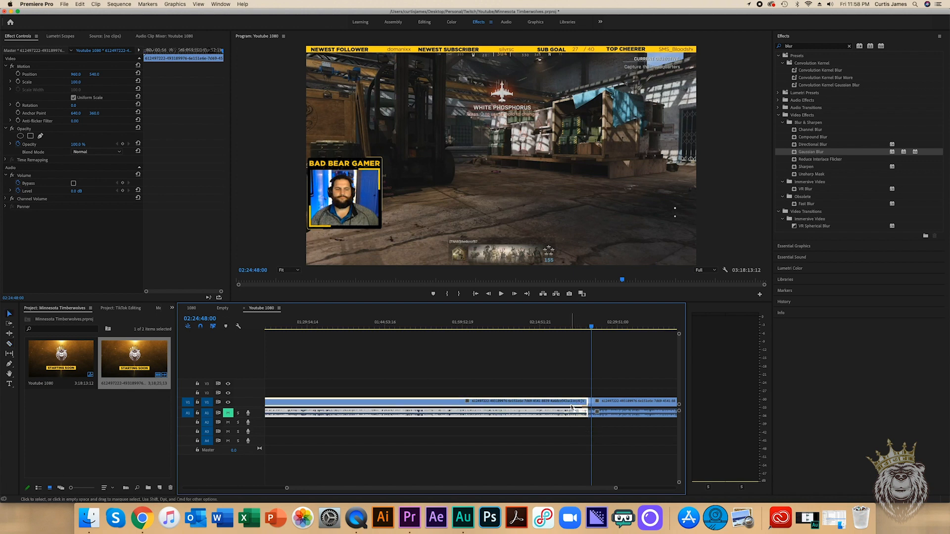
key("Delete")
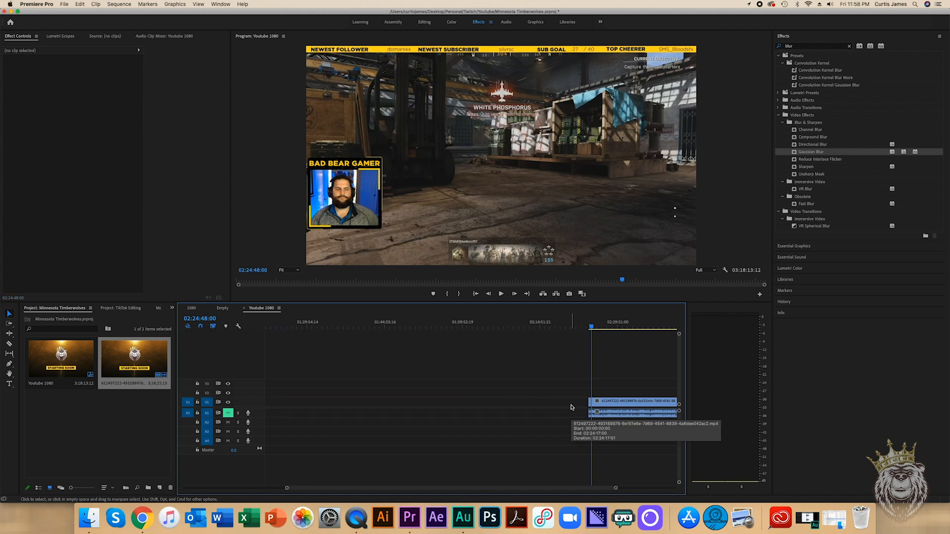
left_click(621, 402)
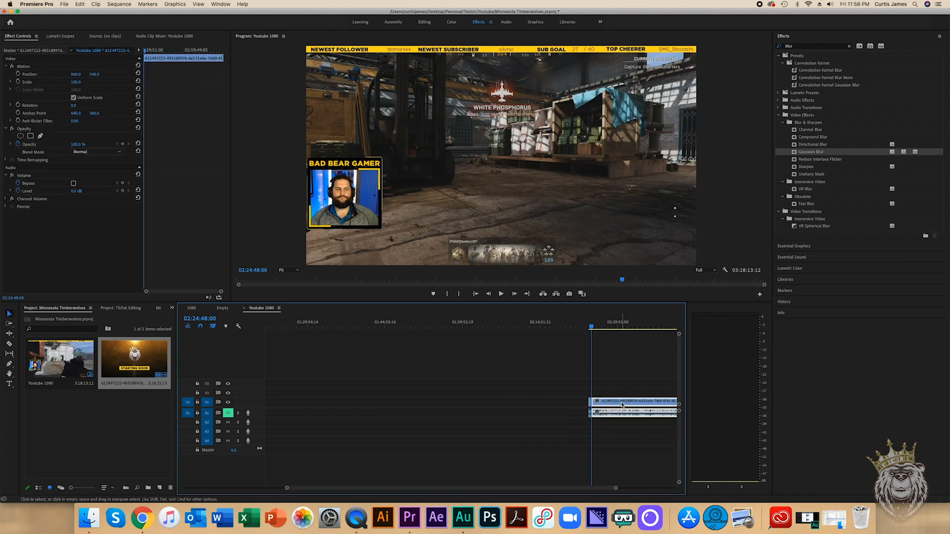
key("Delete")
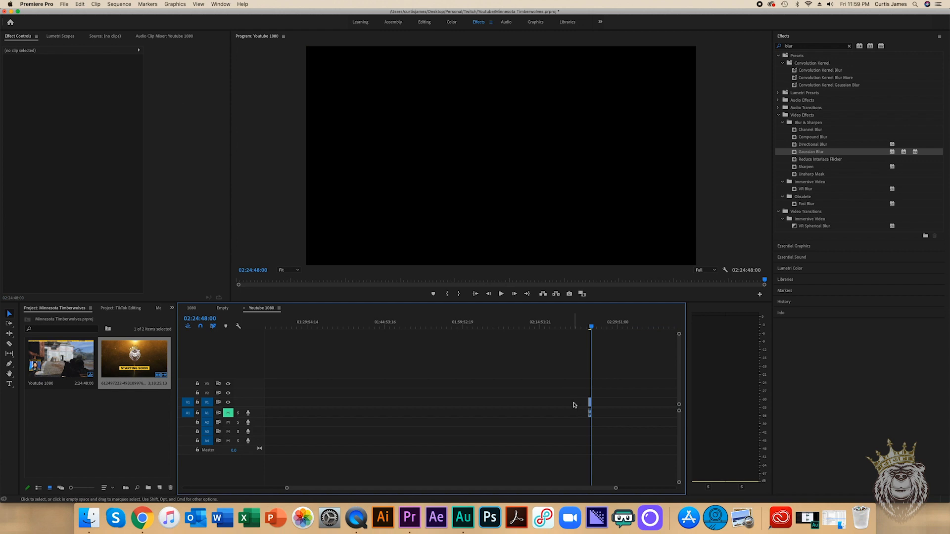
left_click(574, 403)
key("Delete")
Scrub through the isolated gameplay clip from start to end and return the playhead to 00:00:00:00.
left_click_drag(503, 491, 380, 494)
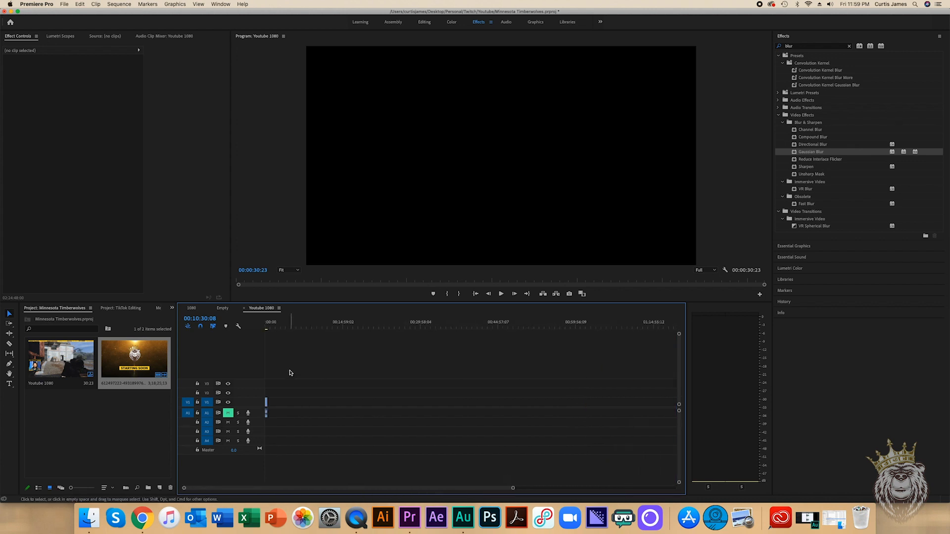
double_click(262, 388)
double_click(263, 389)
key("=")
key("=")
key("=")
key("=")
key("=")
key("=")
left_click_drag(220, 492, 174, 488)
key("=")
key("=")
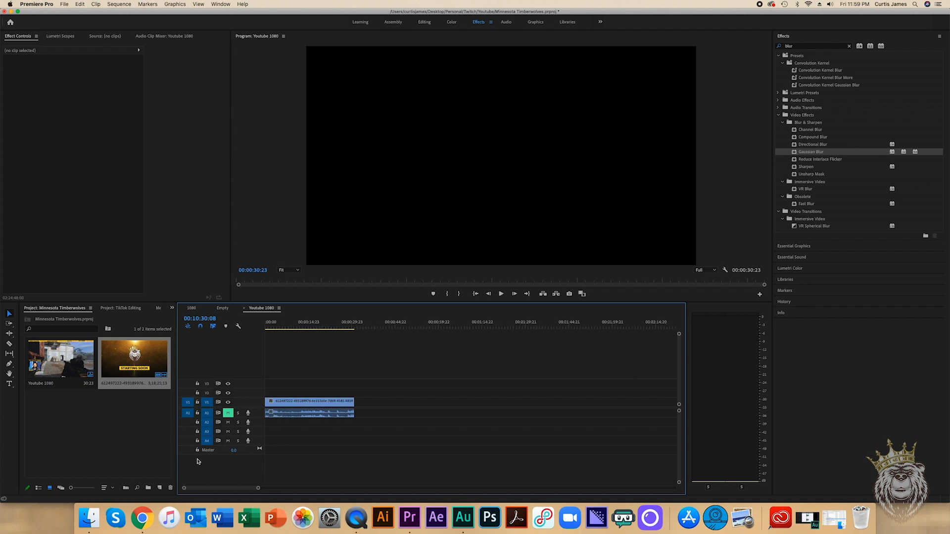
left_click(265, 327)
left_click_drag(264, 327, 352, 327)
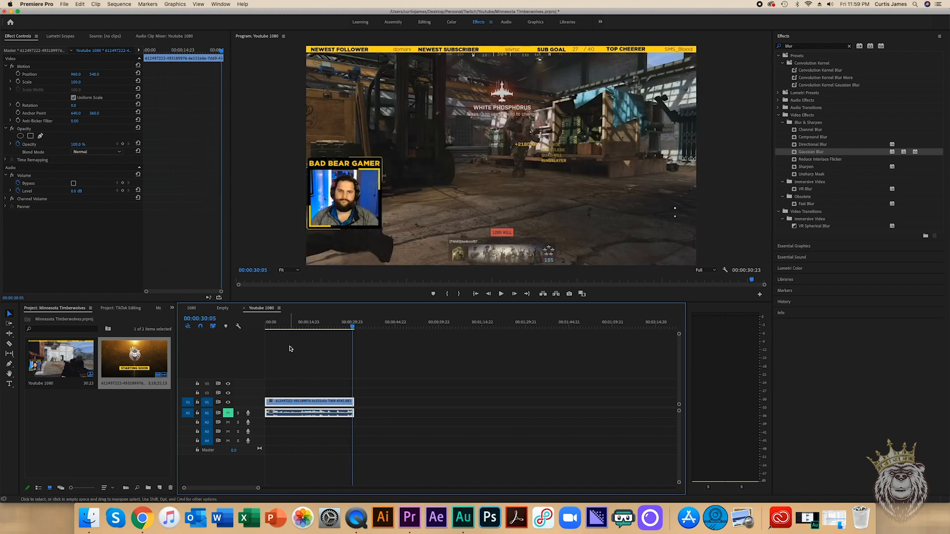
left_click_drag(274, 328, 266, 329)
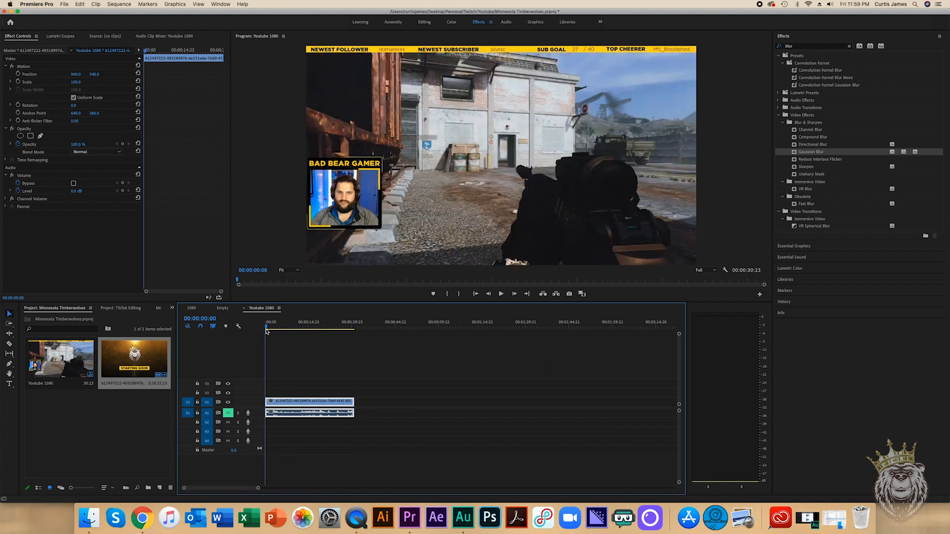
left_click(317, 379)
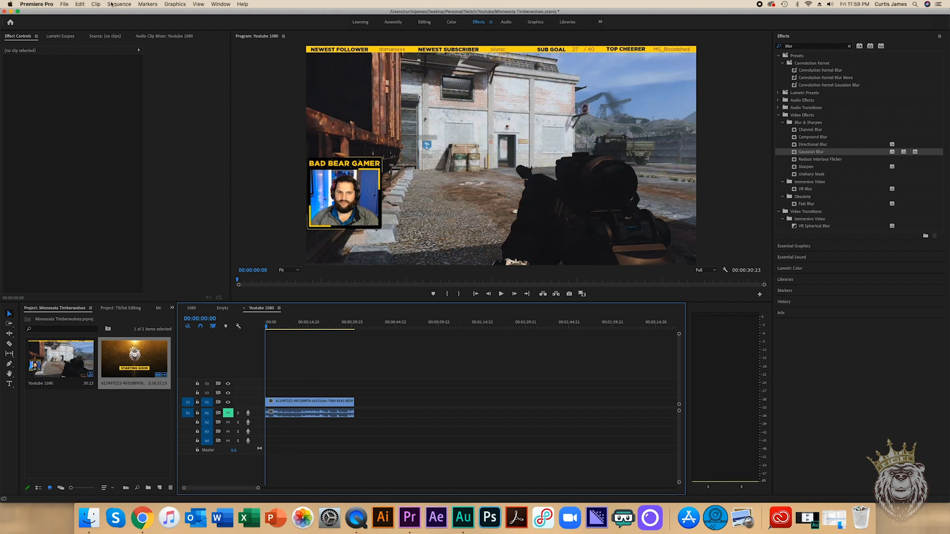
Open the media export settings for the Youtube 1080 sequence and name the output 5.8 HQ defend in the 1080 folder.
left_click(65, 5)
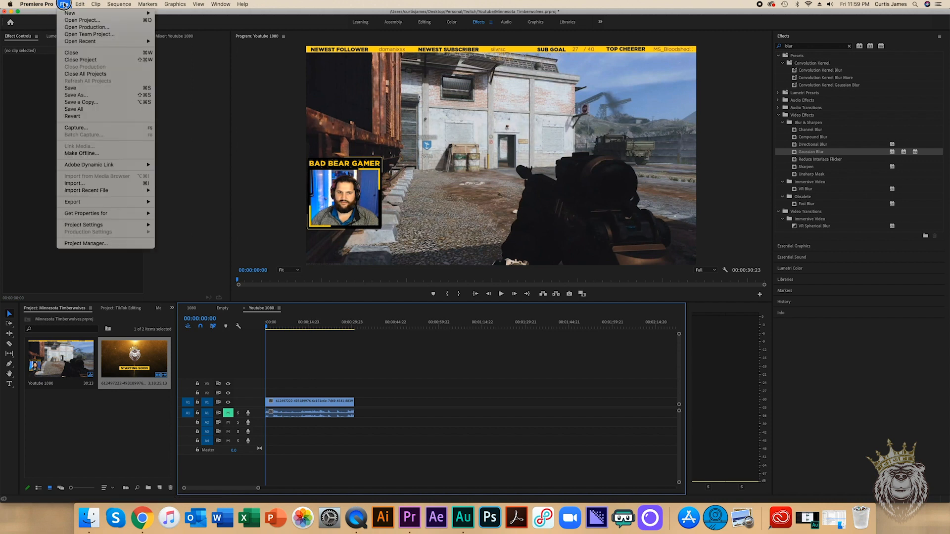
mouse_move(85, 201)
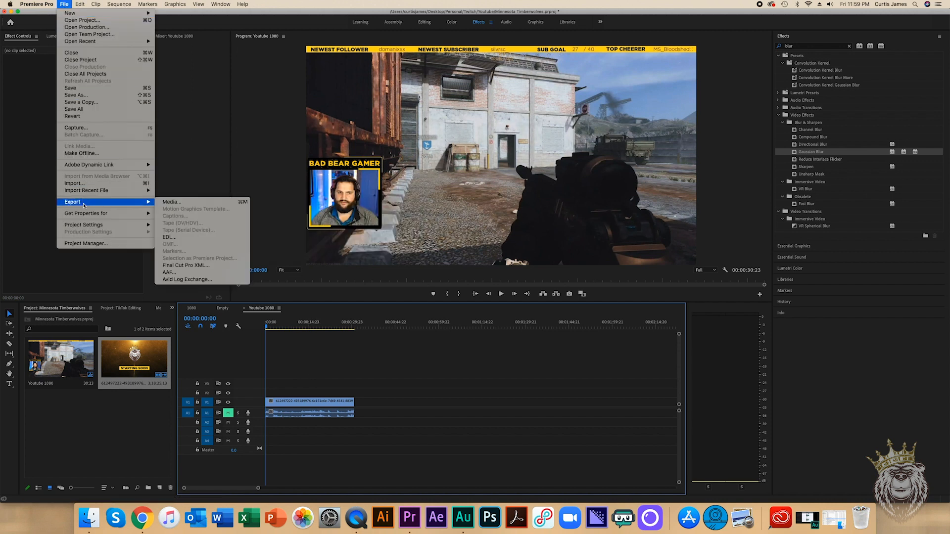
left_click(187, 206)
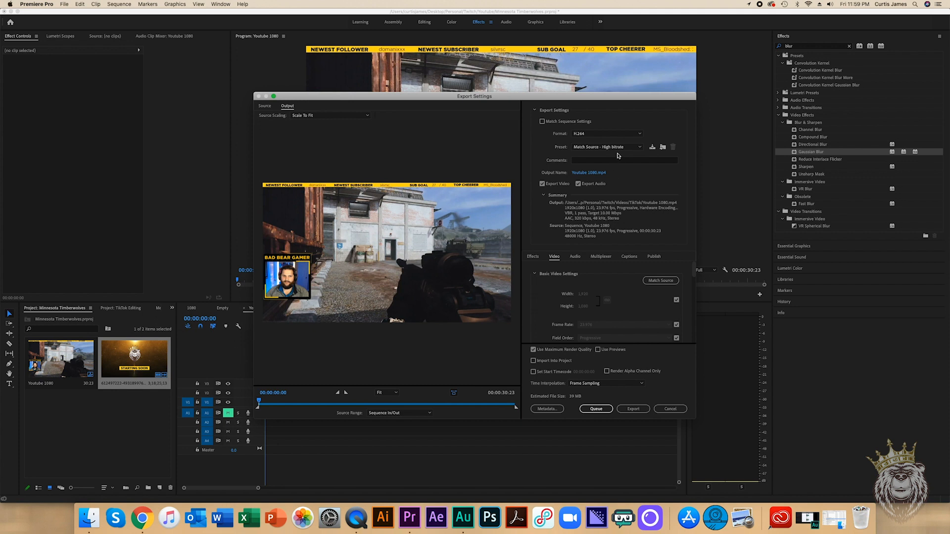
left_click(590, 175)
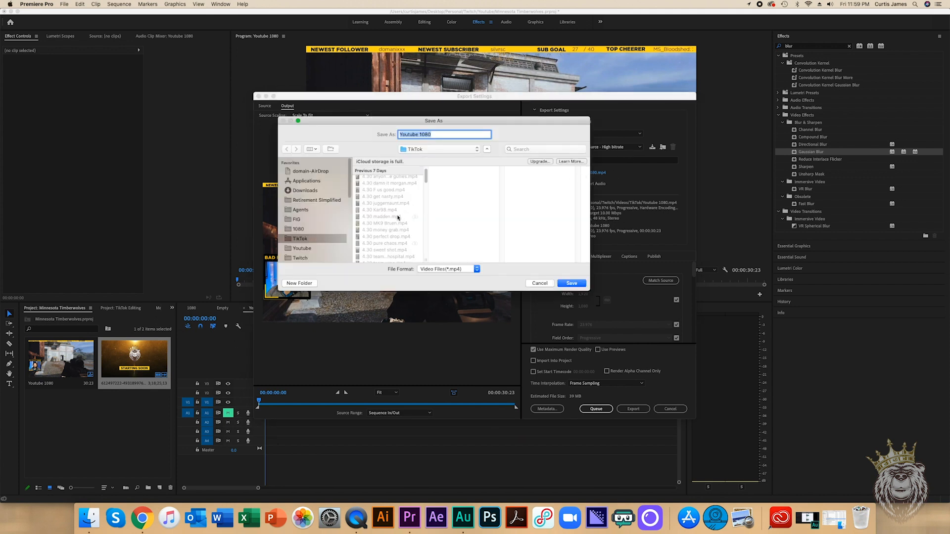
left_click(309, 229)
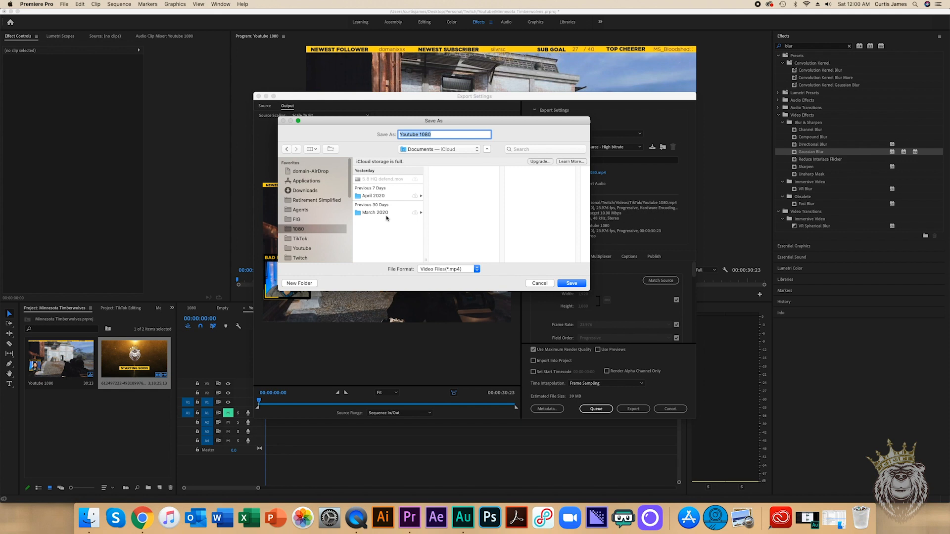
left_click(366, 180)
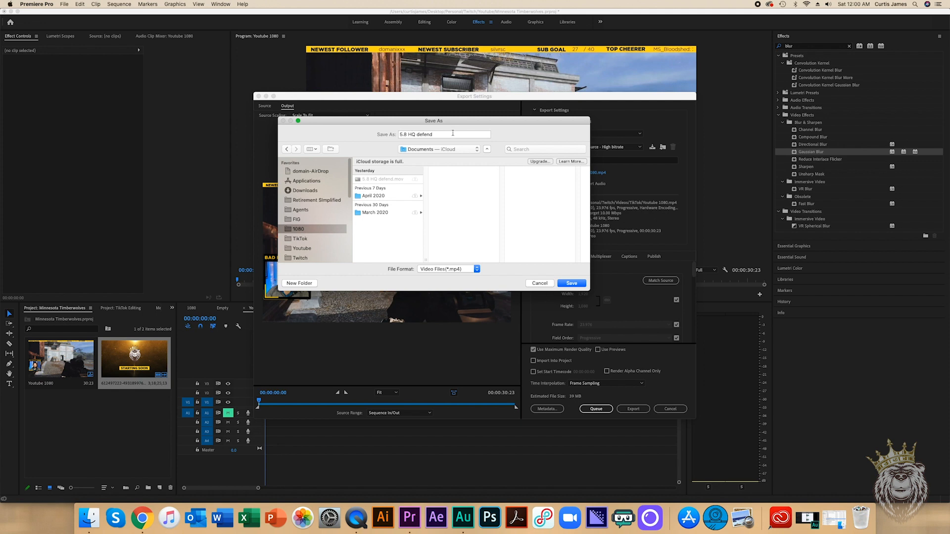
Look through the earlier exports in the April 2020 folder and cancel both the file naming and the export.
left_click(379, 197)
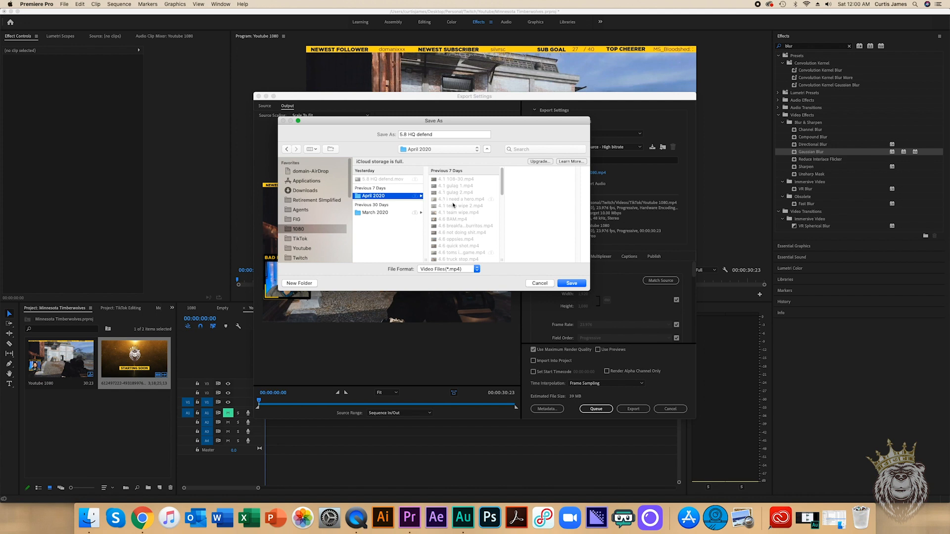
scroll(458, 211, "down", 8)
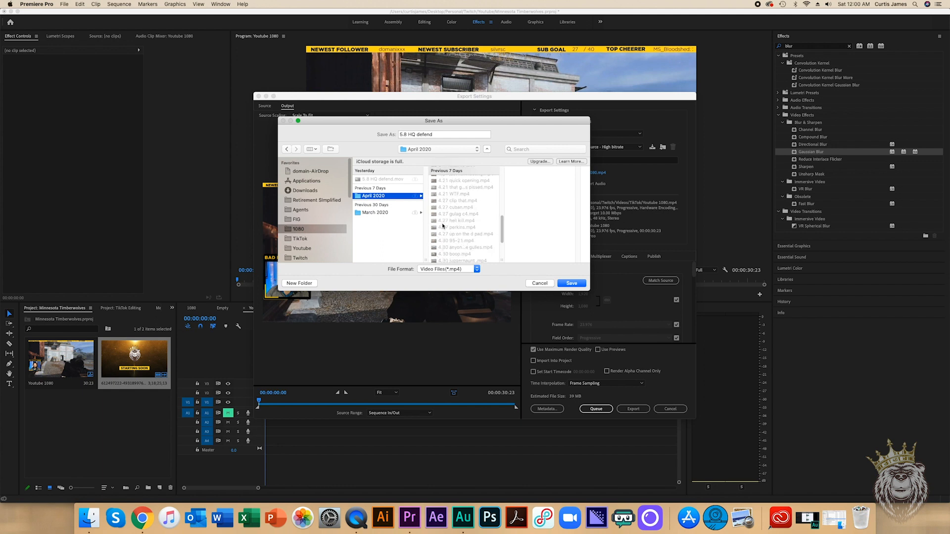
scroll(467, 225, "up", 5)
scroll(470, 224, "up", 4)
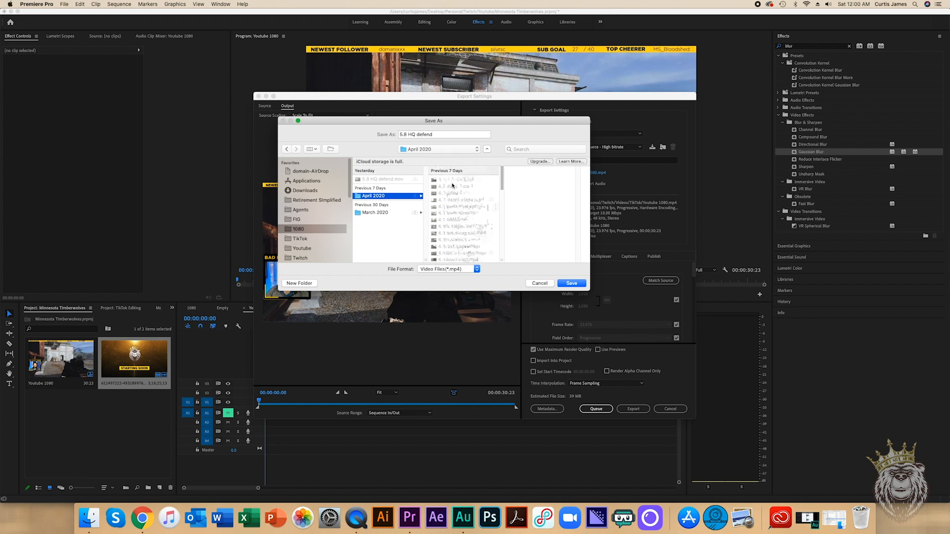
left_click(541, 285)
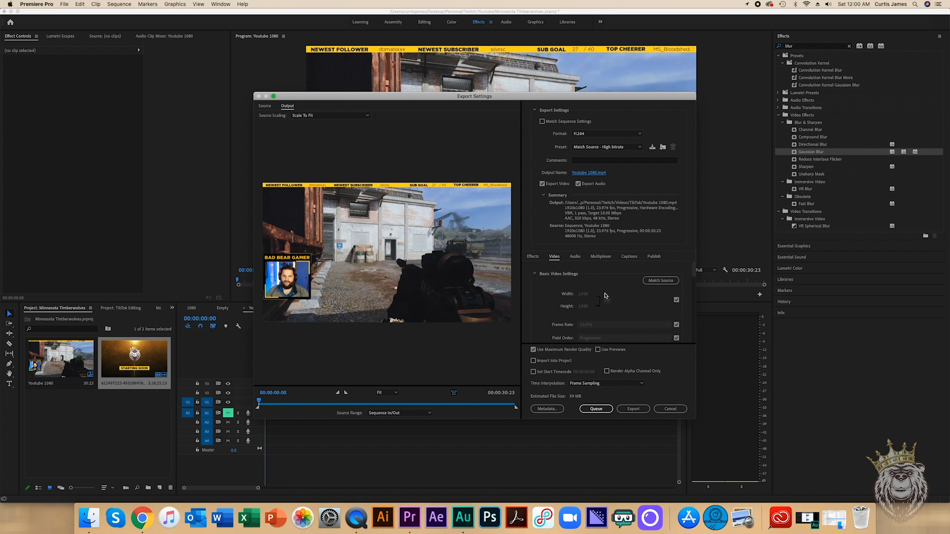
left_click(674, 408)
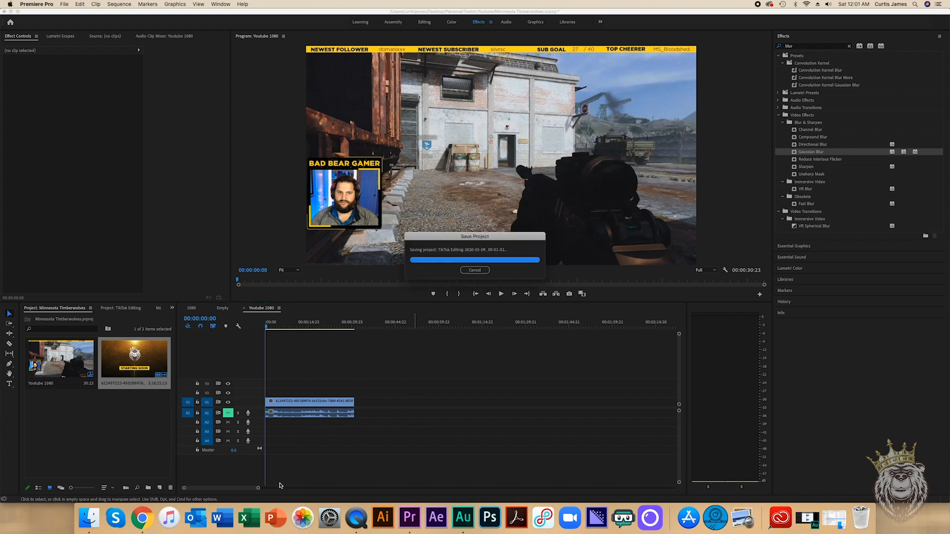
Undo the gap removal, both footage deletions and the cuts to restore the full recording in the sequence.
left_click_drag(260, 490, 656, 486)
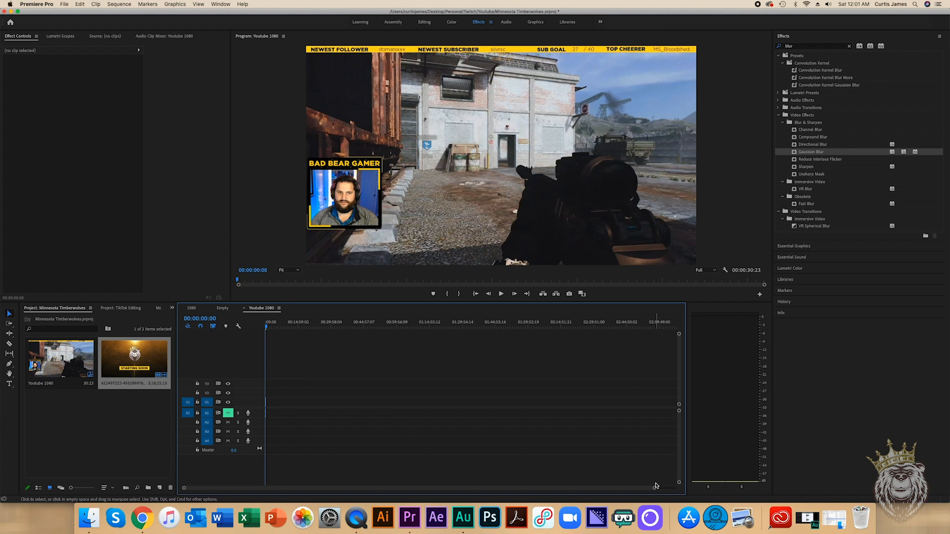
key("super+z")
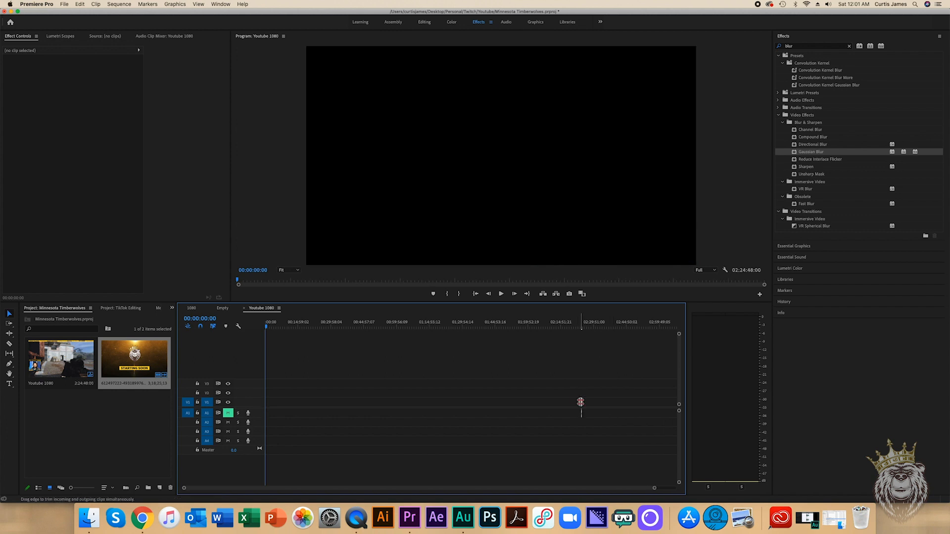
key("super+z")
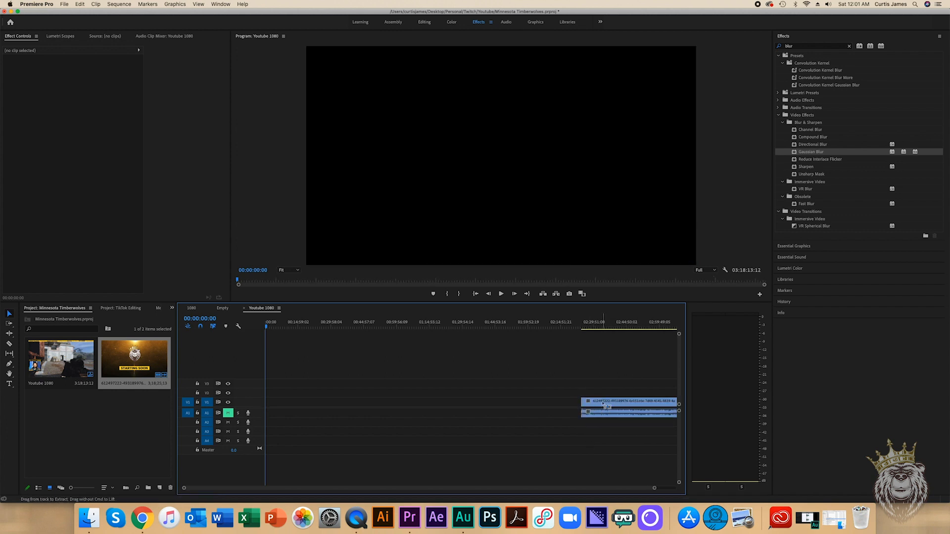
key("super+z")
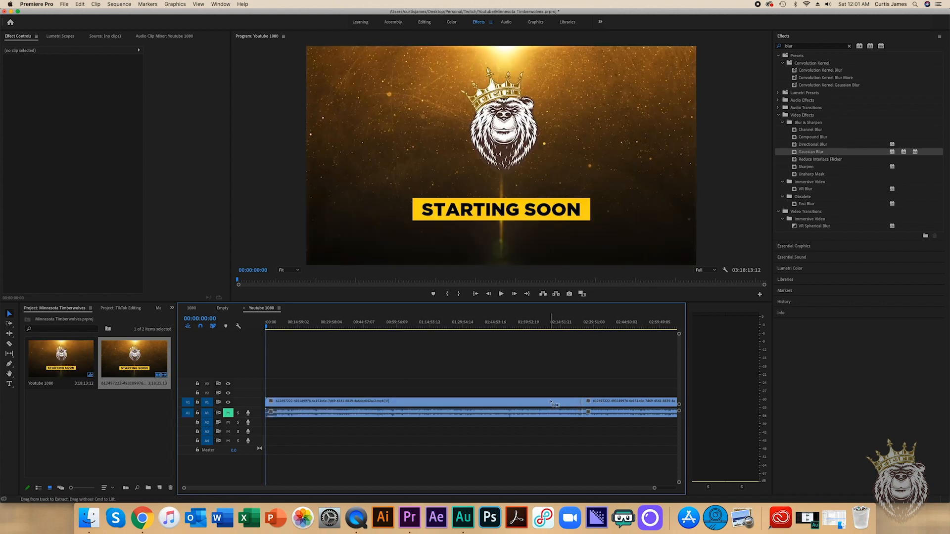
key("super+z")
Move the playhead to about 02:33:52 in the full recording and activate the Razor tool.
left_click(585, 326)
left_click_drag(586, 324, 603, 330)
key("c")
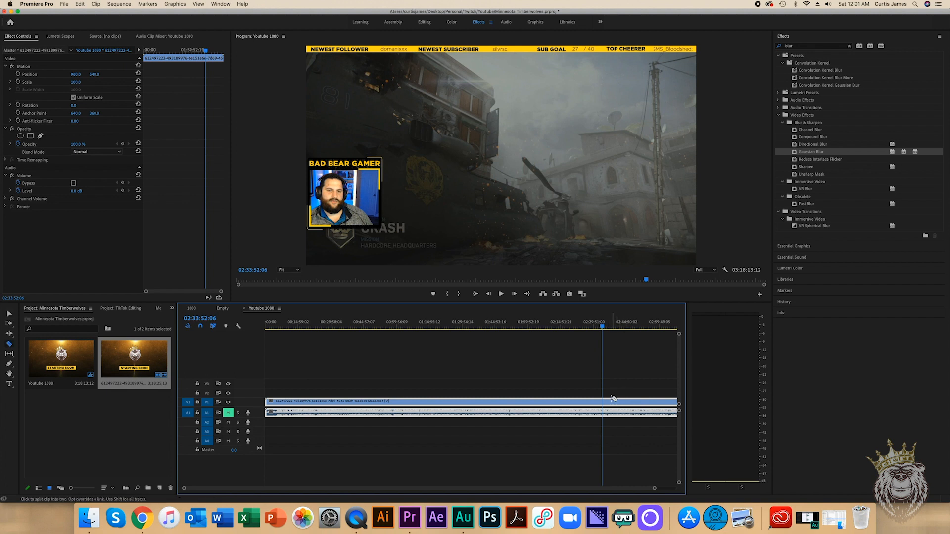
left_click(603, 403)
Create a new sequence from the custom TikTok preset and name it TikTok.
left_click(64, 4)
mouse_move(79, 8)
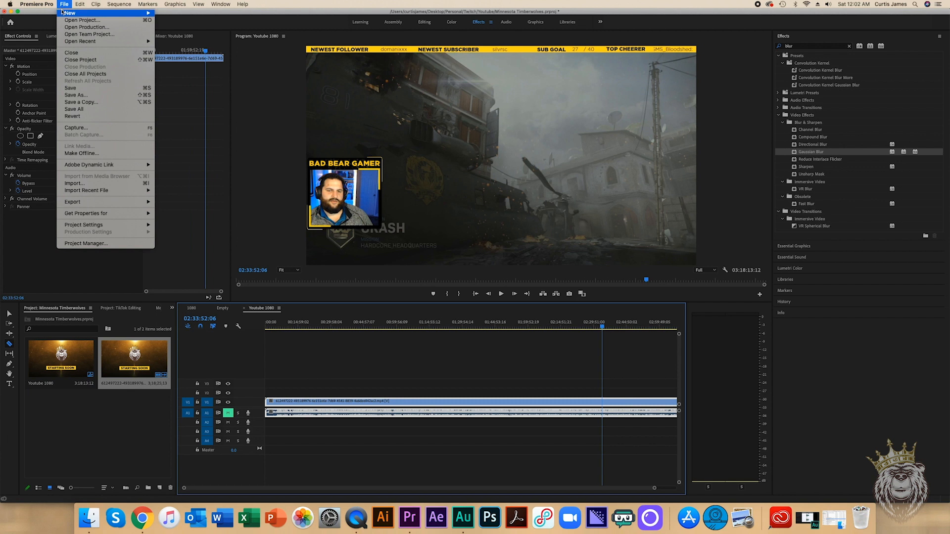
left_click(193, 37)
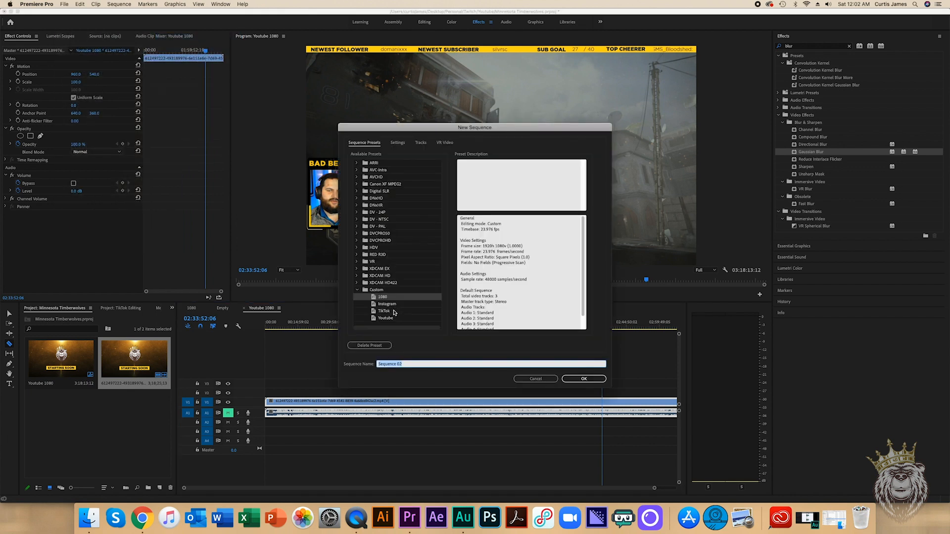
left_click(394, 311)
scroll(499, 246, "down", 2)
scroll(476, 241, "up", 1)
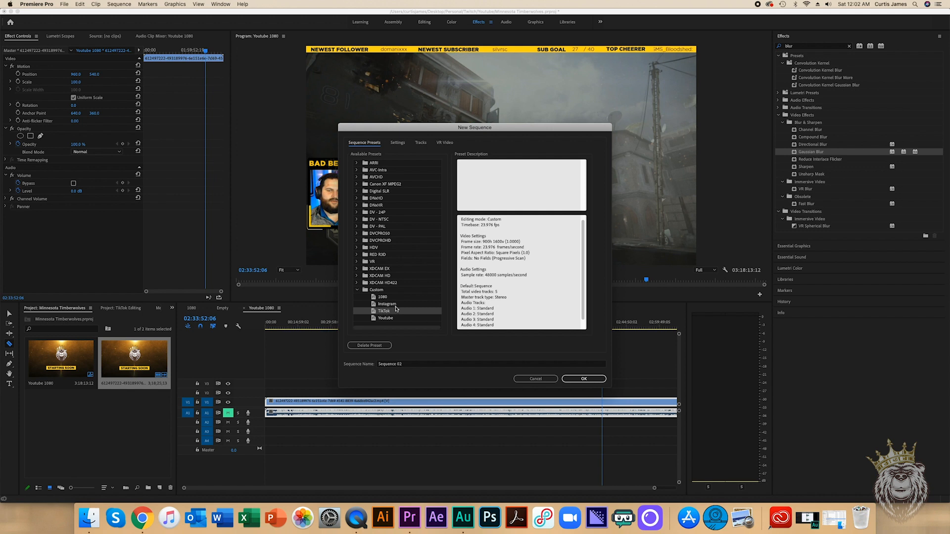
left_click(414, 366)
left_click_drag(414, 365, 361, 369)
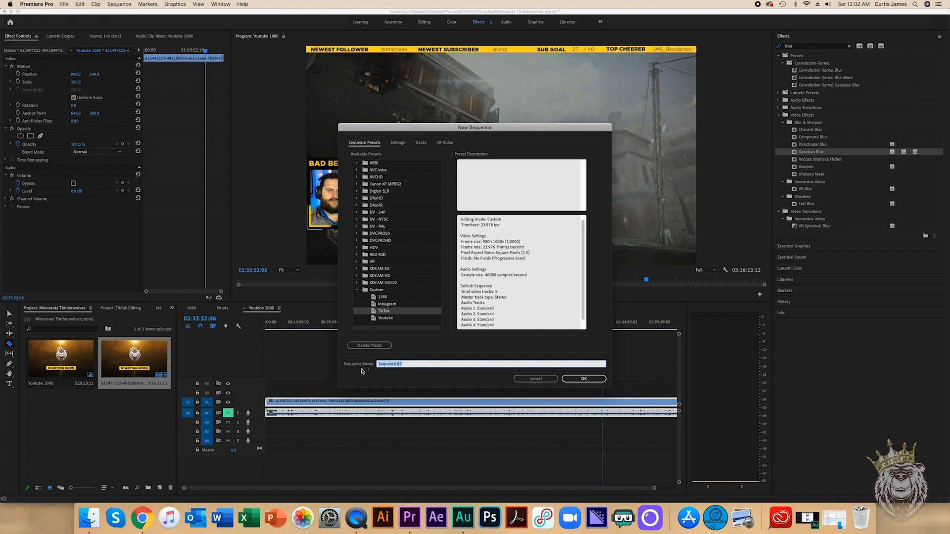
type("TikTok")
left_click(595, 380)
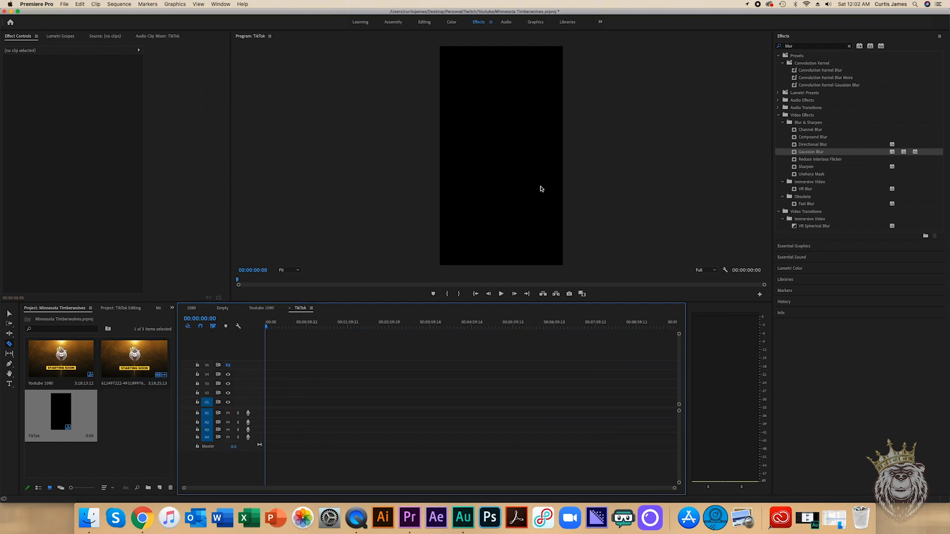
Import 5.8 HQ defend.mov from the 1080 folder in Finder into the project.
left_click(88, 517)
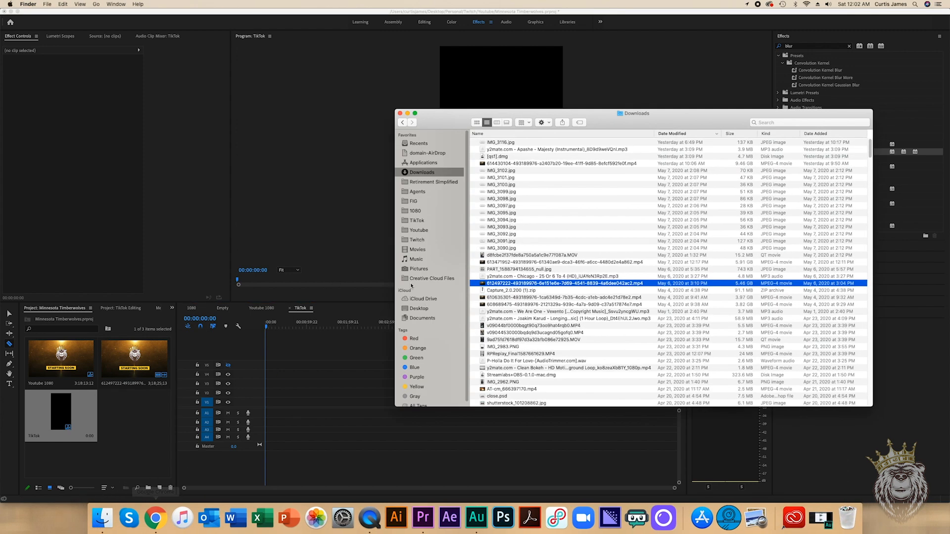
left_click(430, 210)
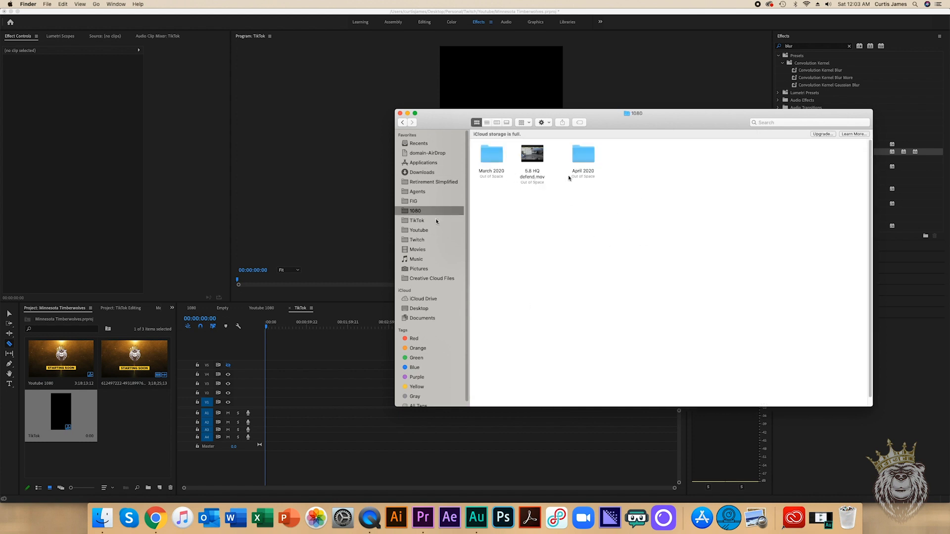
left_click(587, 174)
double_click(588, 174)
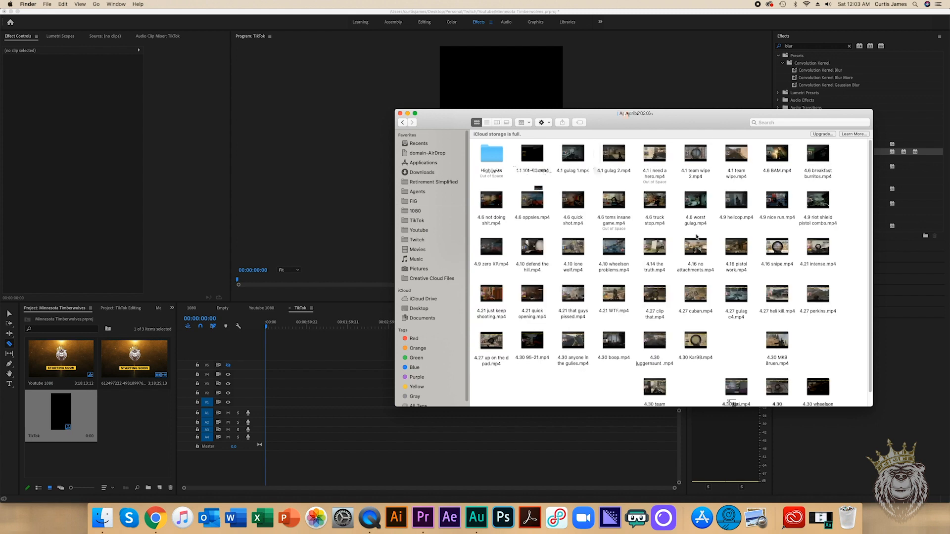
left_click(402, 122)
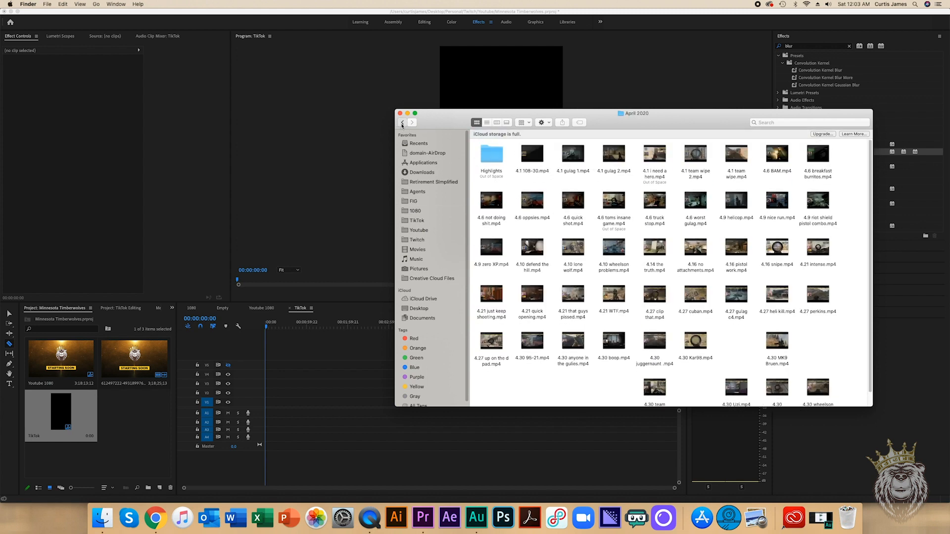
left_click(533, 177)
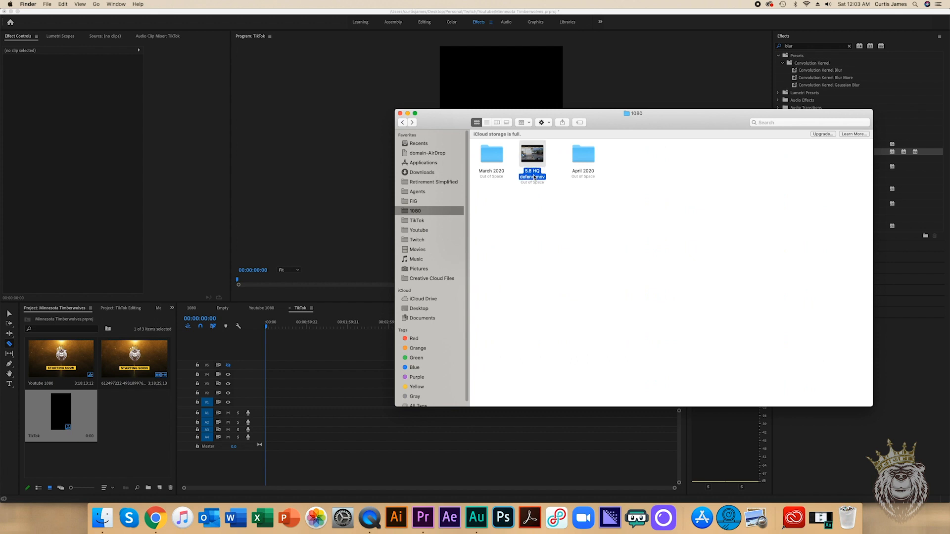
left_click_drag(542, 165, 144, 424)
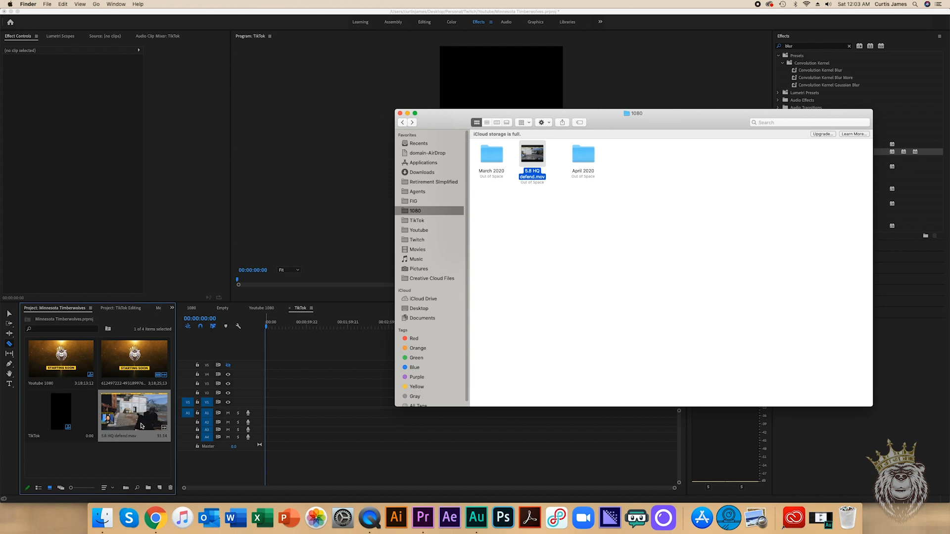
Place 5.8 HQ defend.mov at the start of the TikTok sequence on V1, keeping the existing sequence settings.
left_click(138, 420)
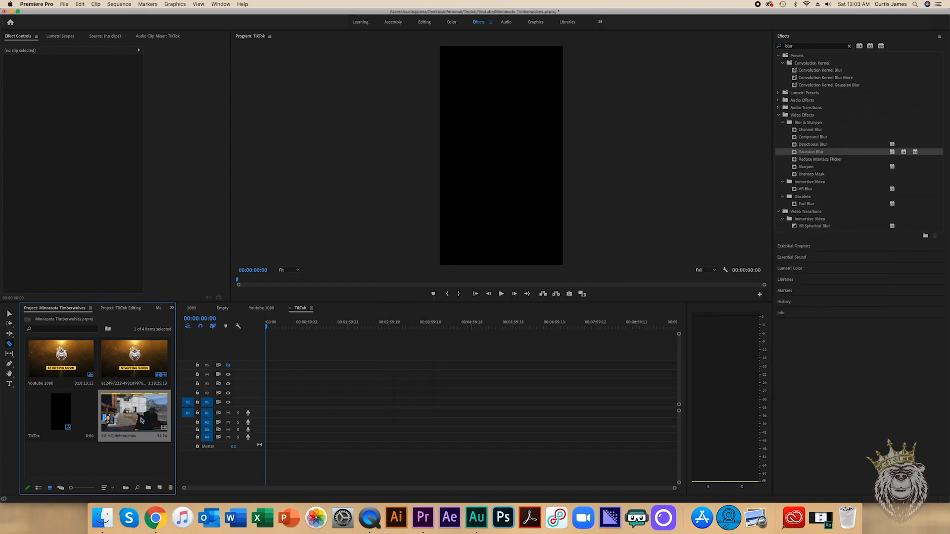
left_click_drag(143, 418, 266, 403)
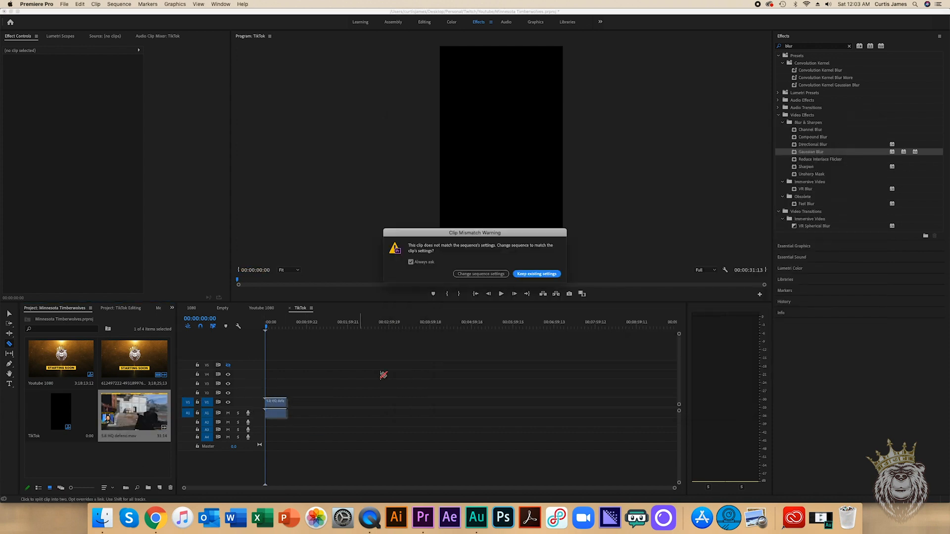
left_click(536, 275)
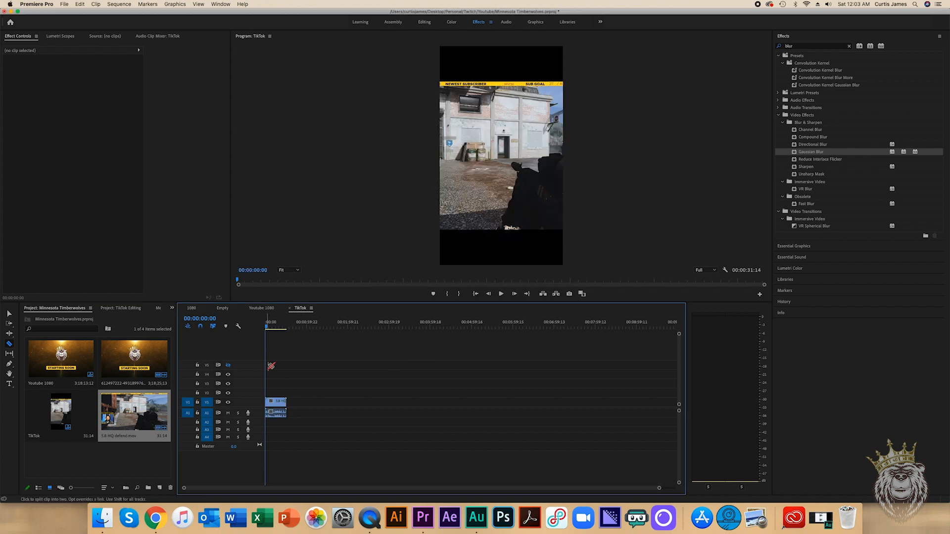
scroll(249, 488, "up", 3)
scroll(250, 488, "up", 4)
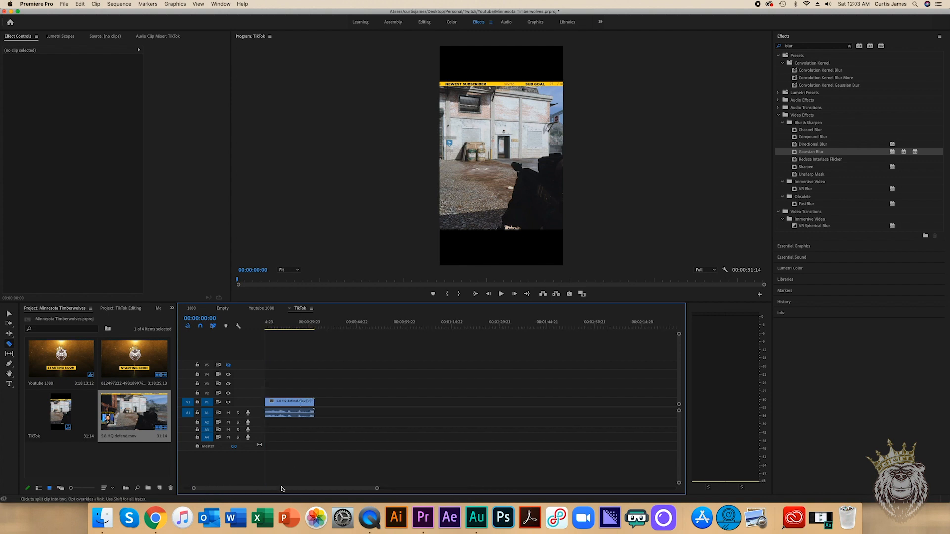
scroll(267, 486, "left", 3)
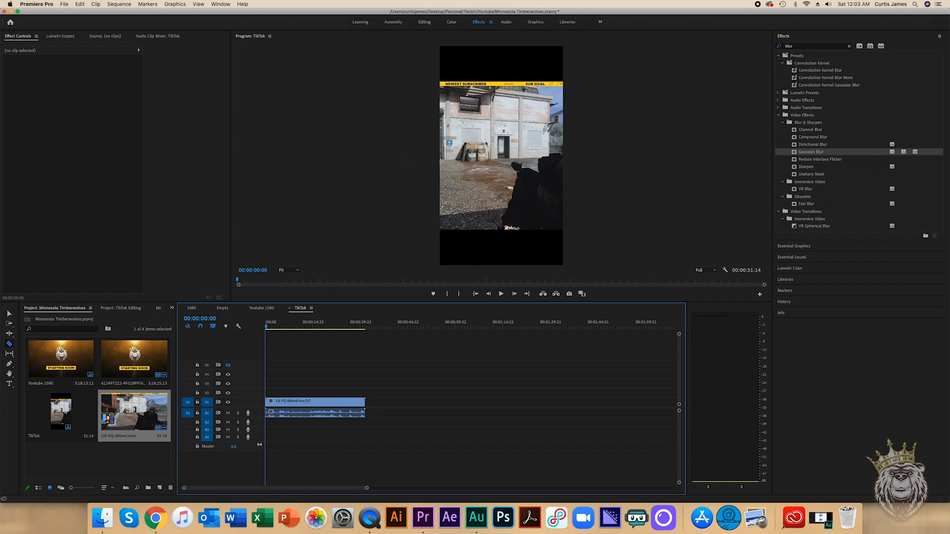
Import BEAR only logo.png from the Twitch folder in Finder into the project.
left_click(102, 517)
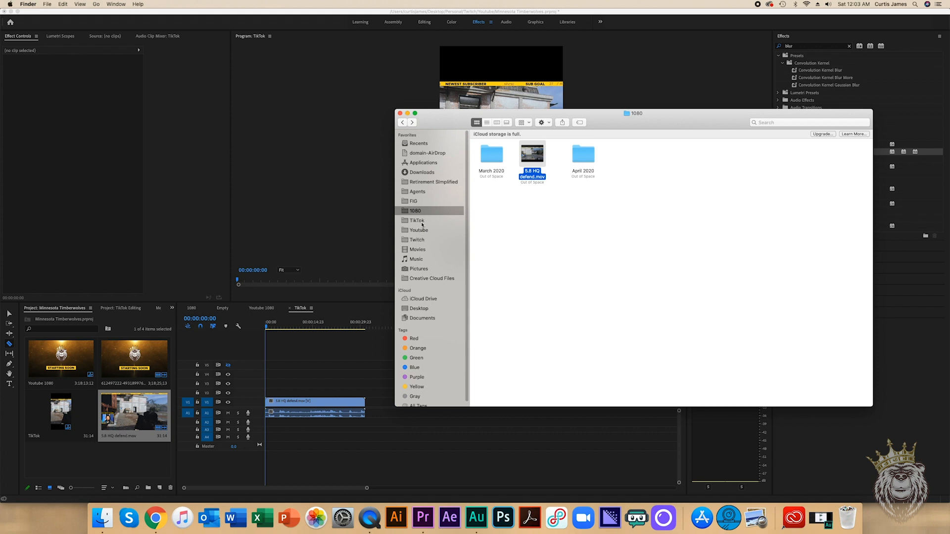
left_click(417, 240)
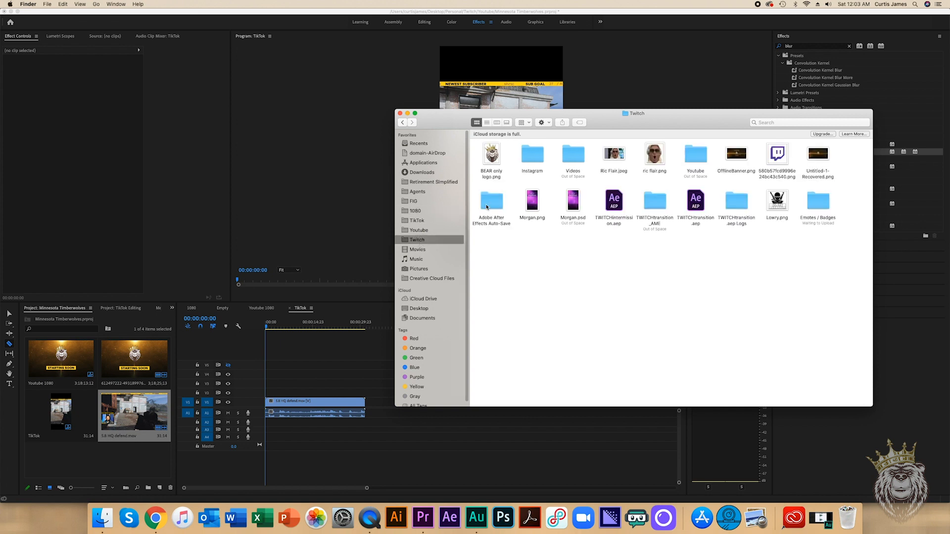
left_click(497, 161)
left_click_drag(498, 161, 143, 469)
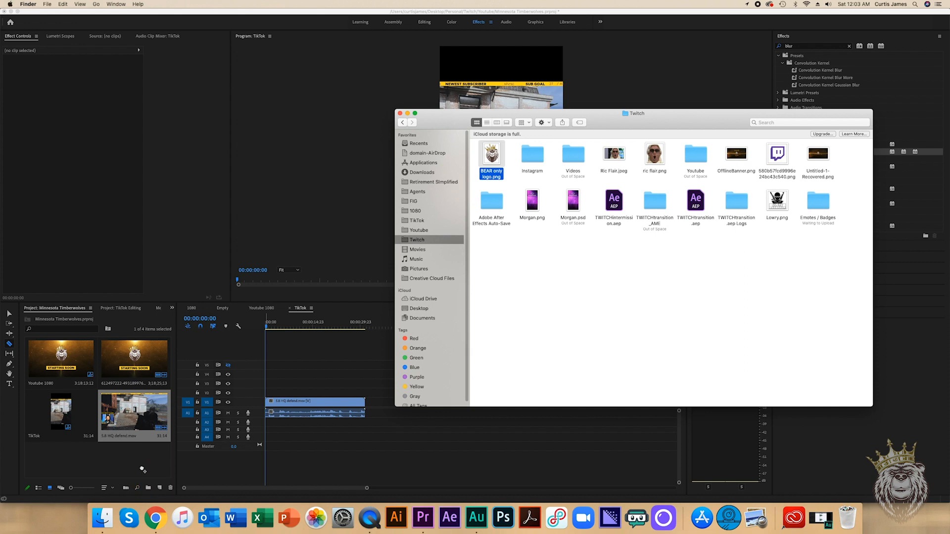
left_click(141, 449)
Place the bear logo at the start of track V4 and extend it to the end of the gameplay clip.
left_click_drag(62, 451, 257, 374)
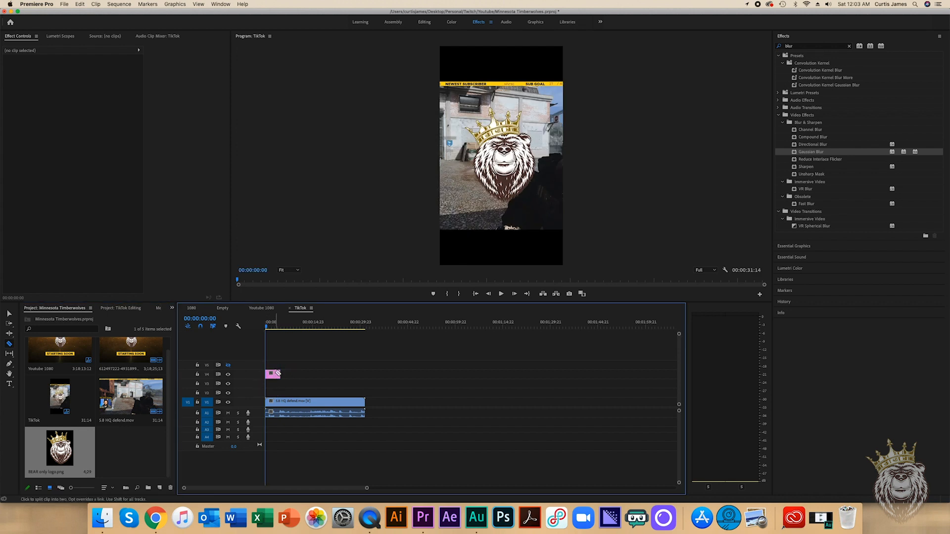
key("v")
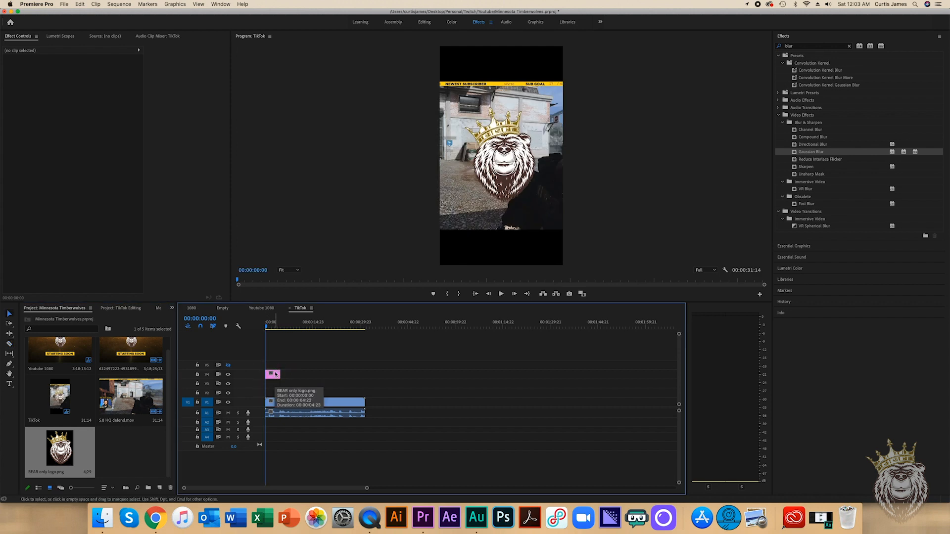
left_click(278, 374)
left_click_drag(278, 374, 365, 373)
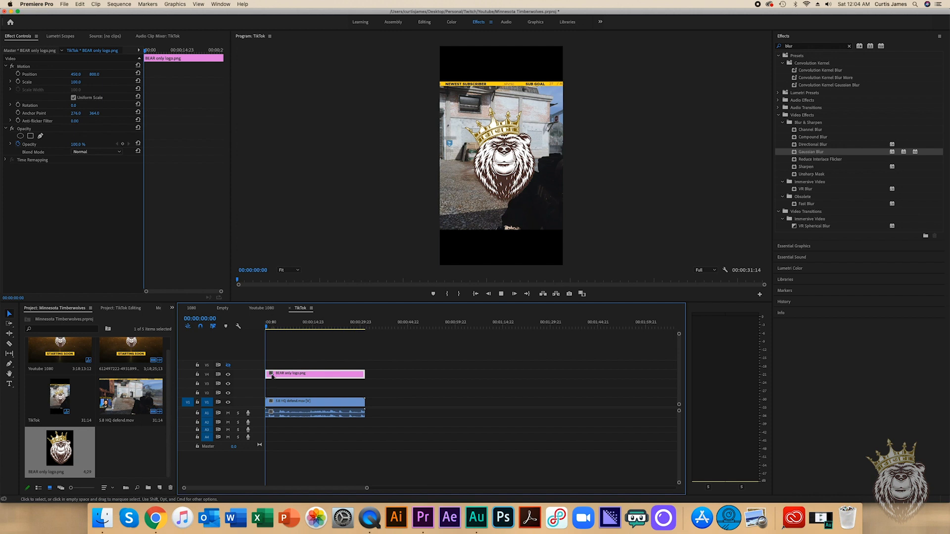
Mute audio track A1 and play a few seconds of the TikTok sequence.
key("space")
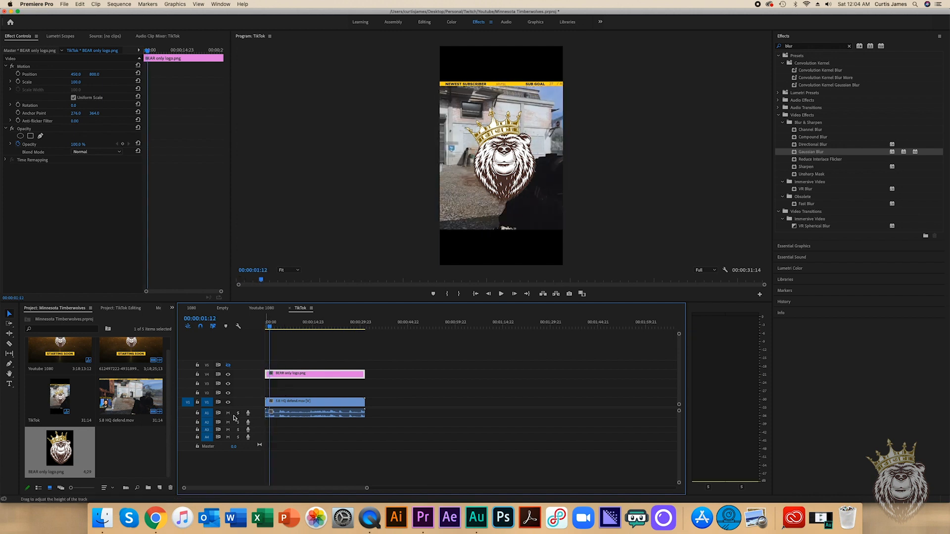
left_click(228, 412)
key("space")
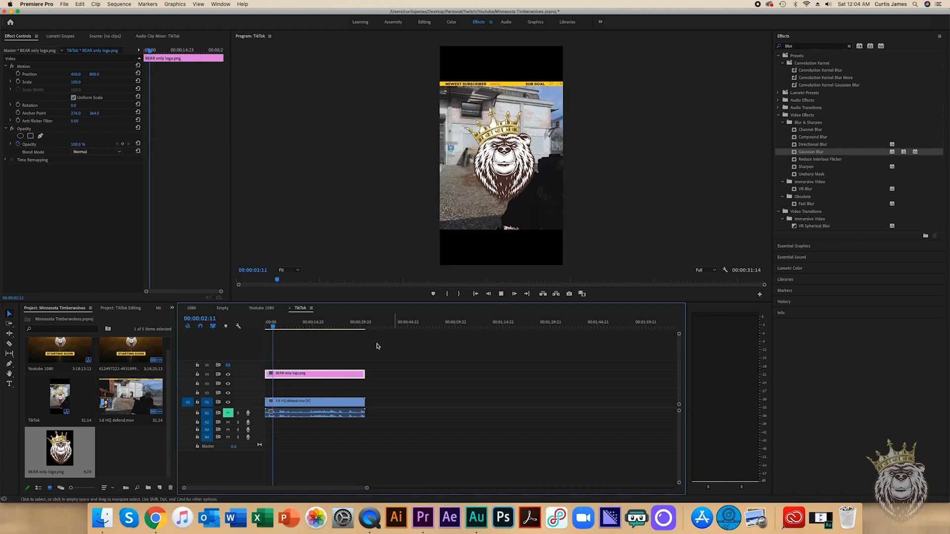
key("space")
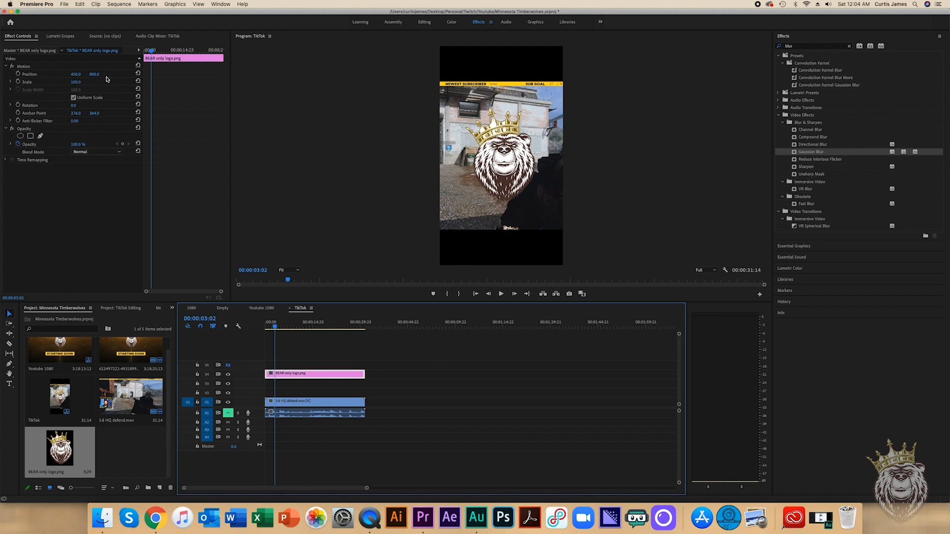
Set the bear logo's vertical position to 205 and its scale to 50.
left_click(98, 74)
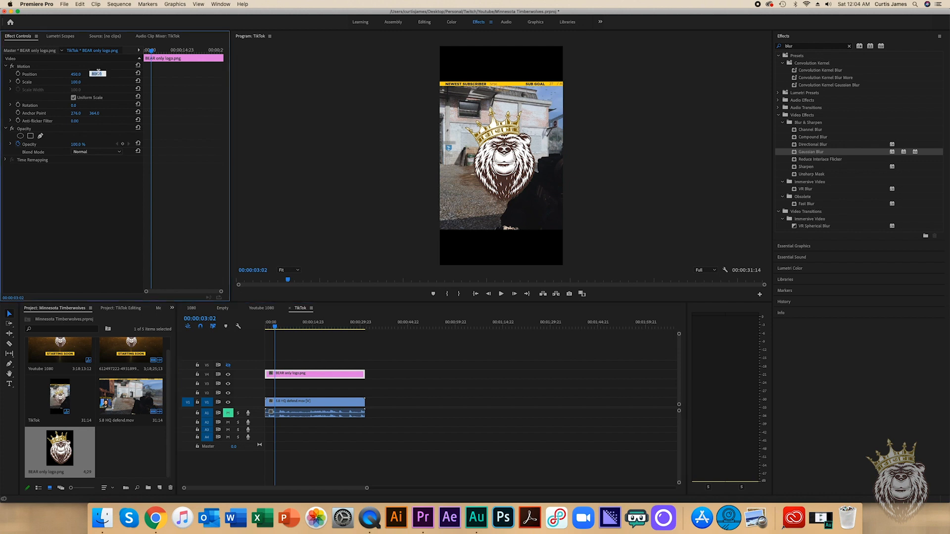
type("205")
key("Tab")
type("50")
key("Return")
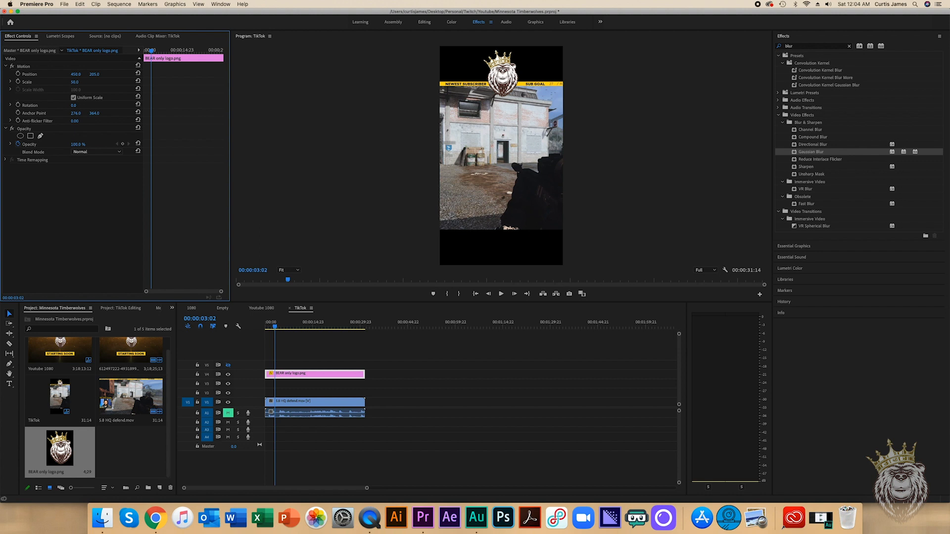
Unlink the video and audio of the 5.8 HQ defend clip and select only its video part.
left_click(286, 402)
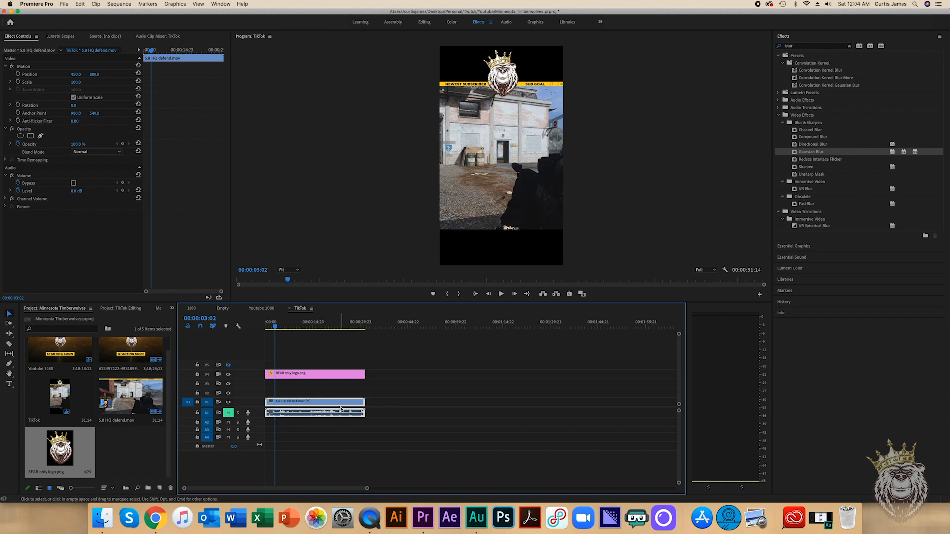
left_click_drag(333, 402, 301, 406)
right_click(297, 407)
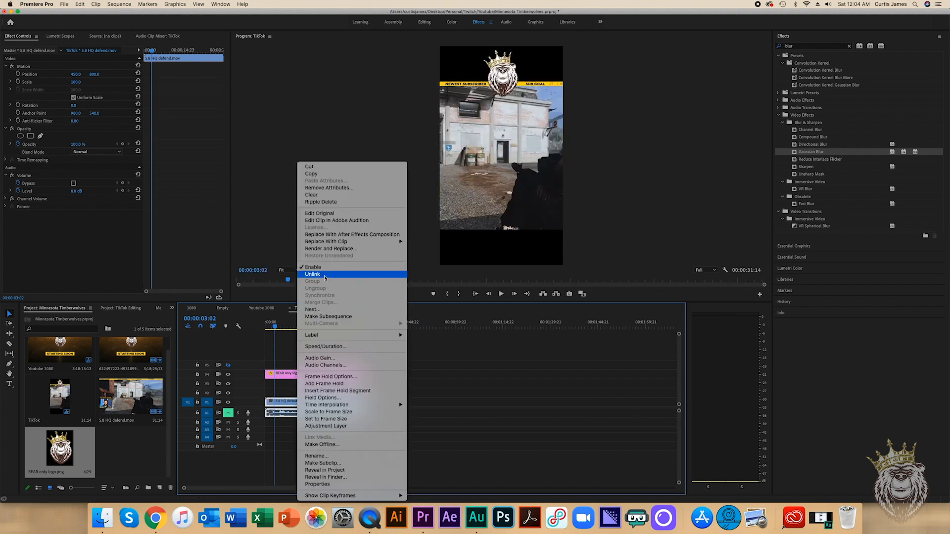
left_click(325, 275)
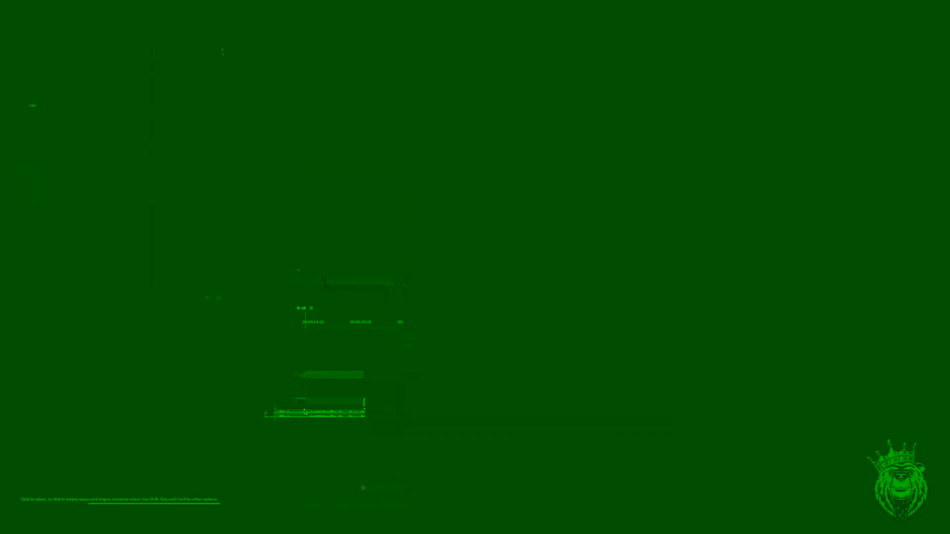
left_click(305, 410)
left_click(305, 405)
left_click(301, 413)
left_click(303, 407)
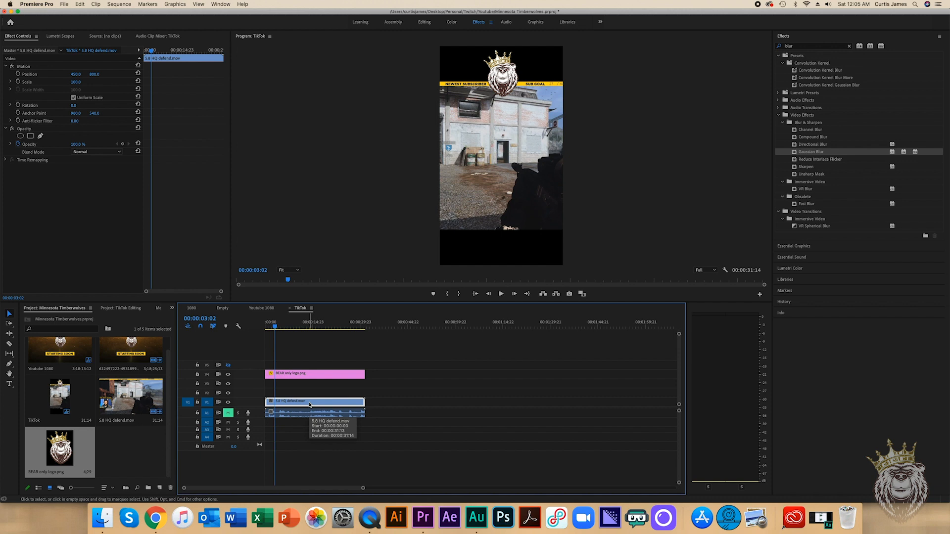
Duplicate the 5.8 HQ defend video clip from V1 onto tracks V2 and V3, aligned with the original.
left_click(307, 403)
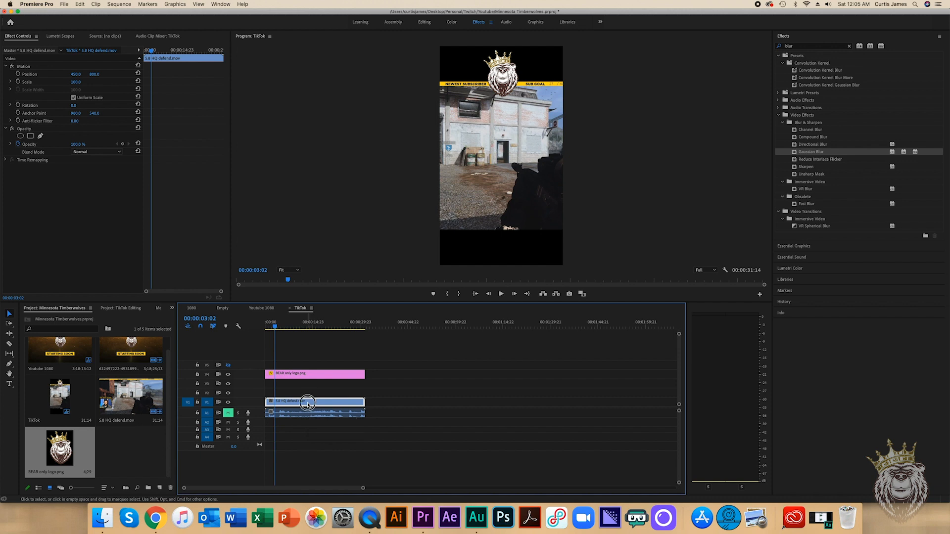
left_click_drag(307, 403, 334, 385)
left_click(308, 396)
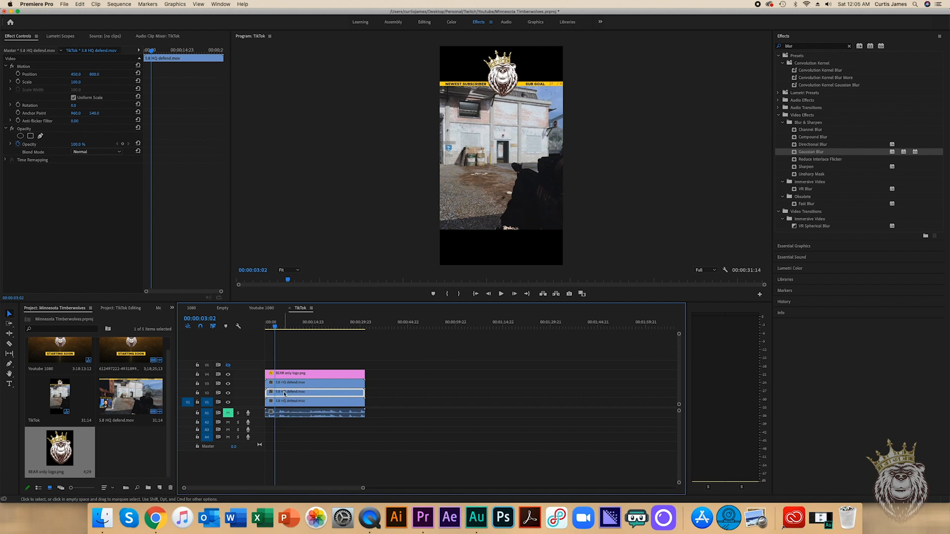
Hide tracks V1 and V3 and set the vertical position of the gameplay copy on V2 to 650.
left_click(228, 384)
left_click(228, 402)
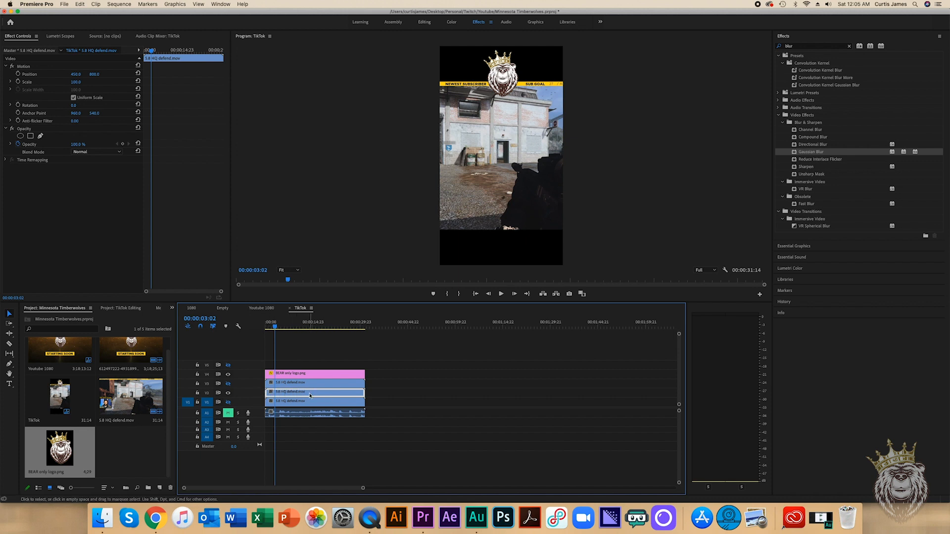
left_click(94, 74)
type("650")
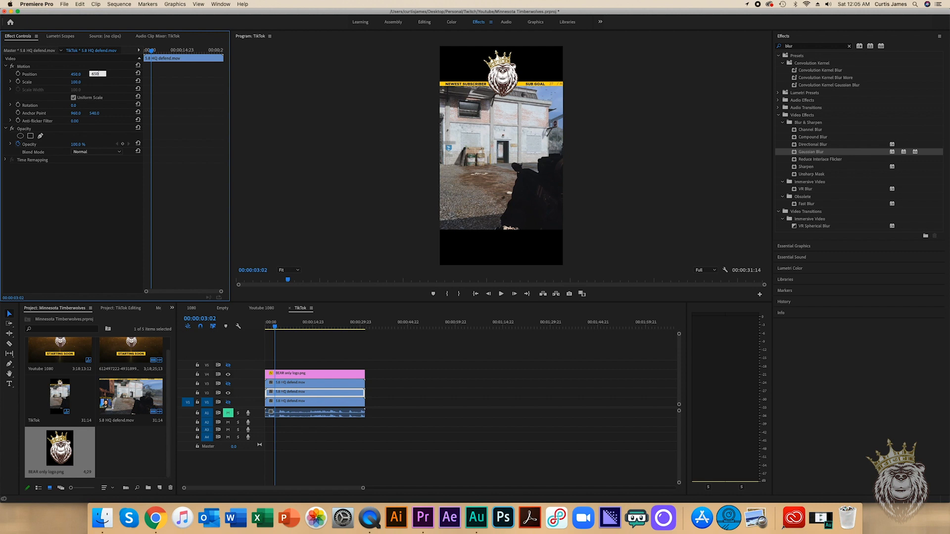
key("Return")
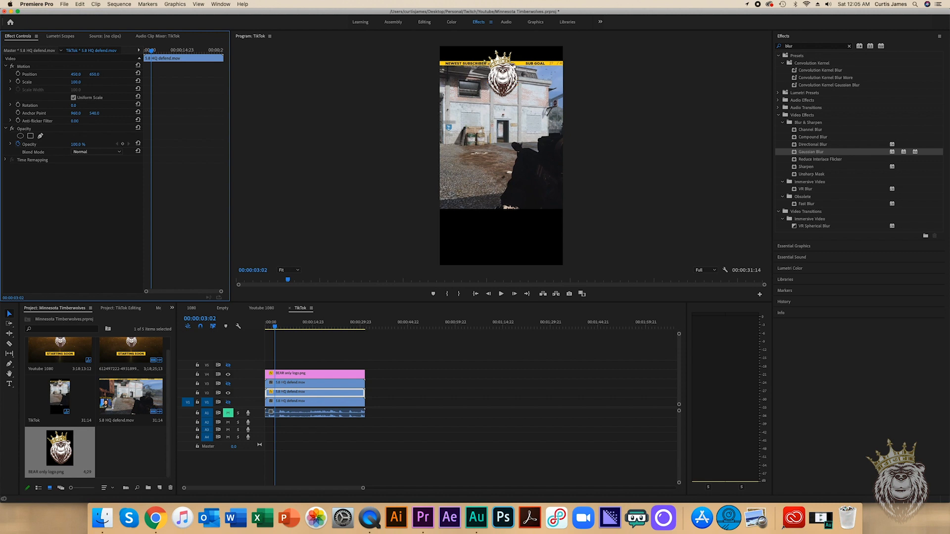
Set the scale of the gameplay copy on V2 to 77.
left_click(81, 82)
type("77")
key("Return")
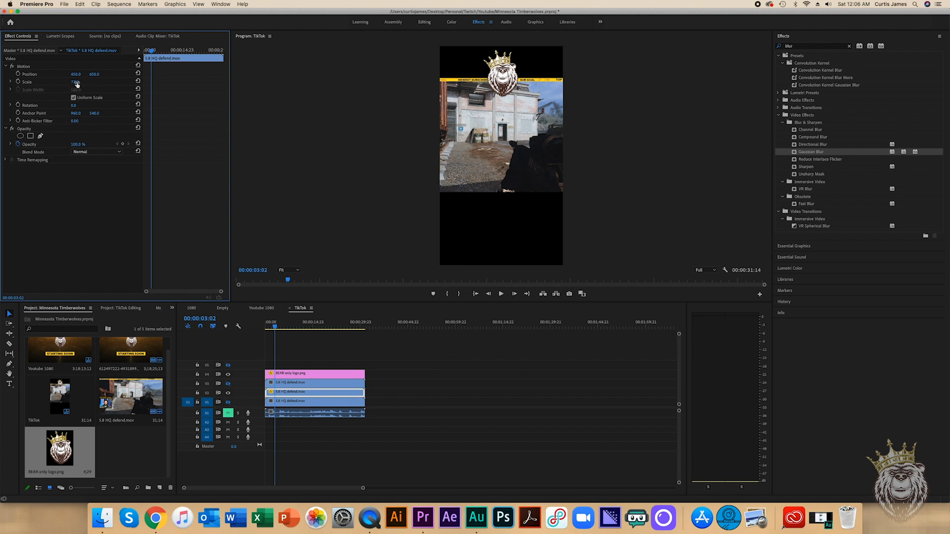
Try scales between about 55 and 107 on the V2 gameplay copy and return it to 77.
left_click_drag(75, 83, 88, 83)
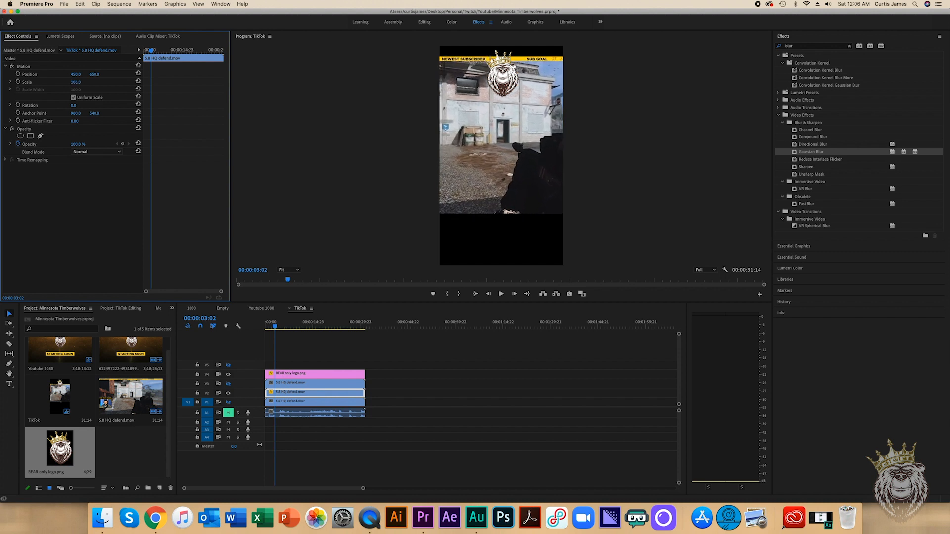
left_click_drag(88, 82, 89, 82)
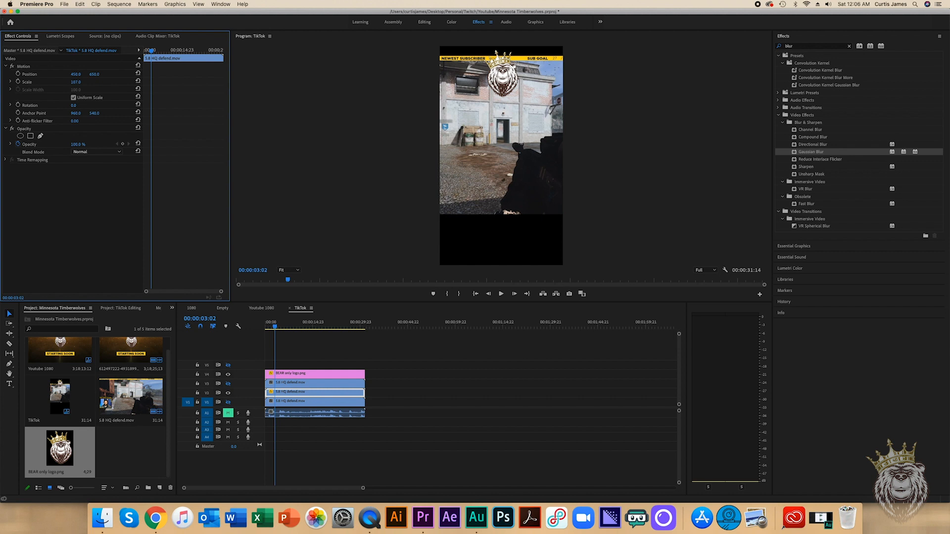
left_click_drag(89, 82, 75, 82)
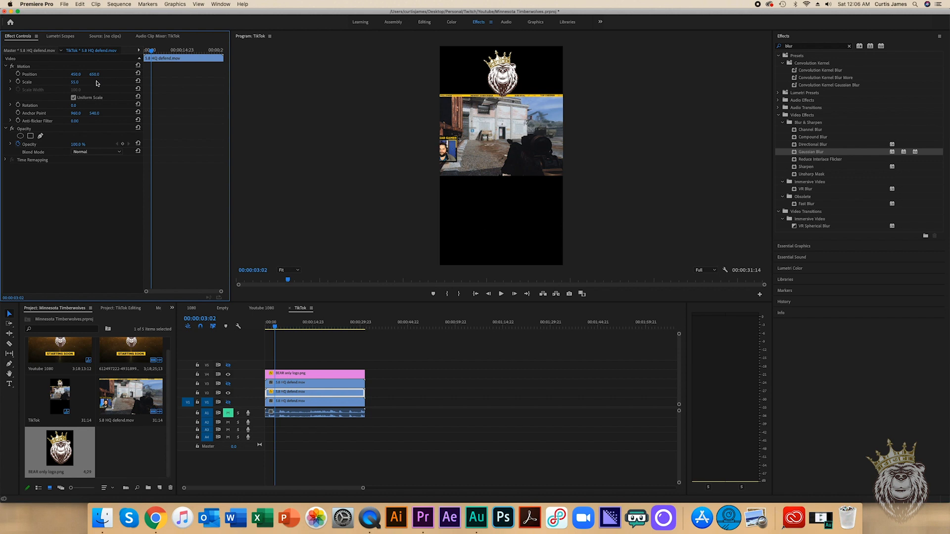
left_click_drag(74, 82, 86, 83)
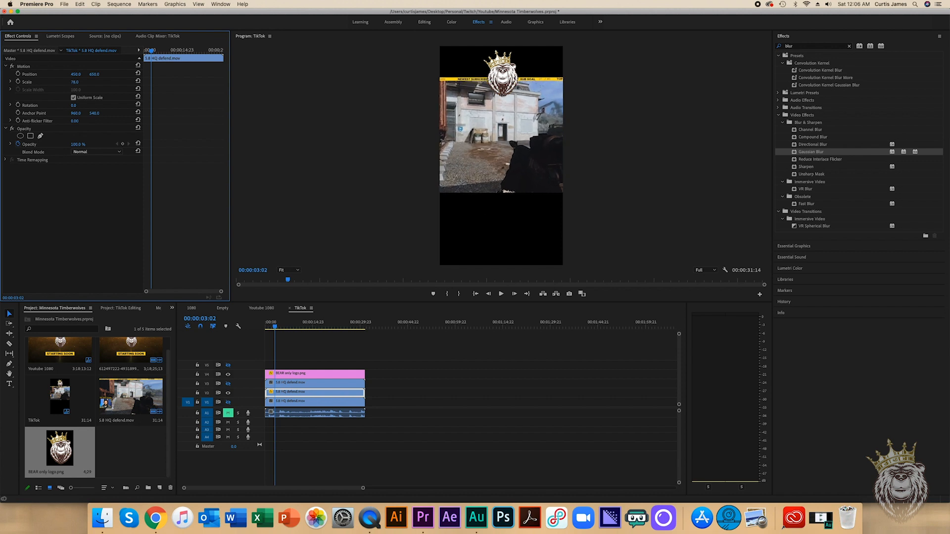
left_click(80, 79)
type("77")
key("Return")
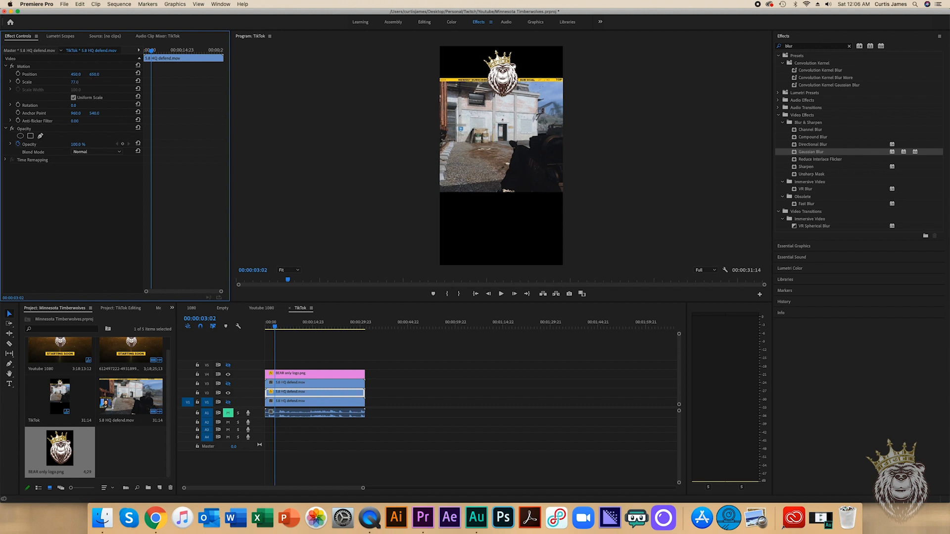
Try a scale of 75 on the V2 gameplay copy and restore it to 77.
left_click(80, 82)
type("75")
key("Return")
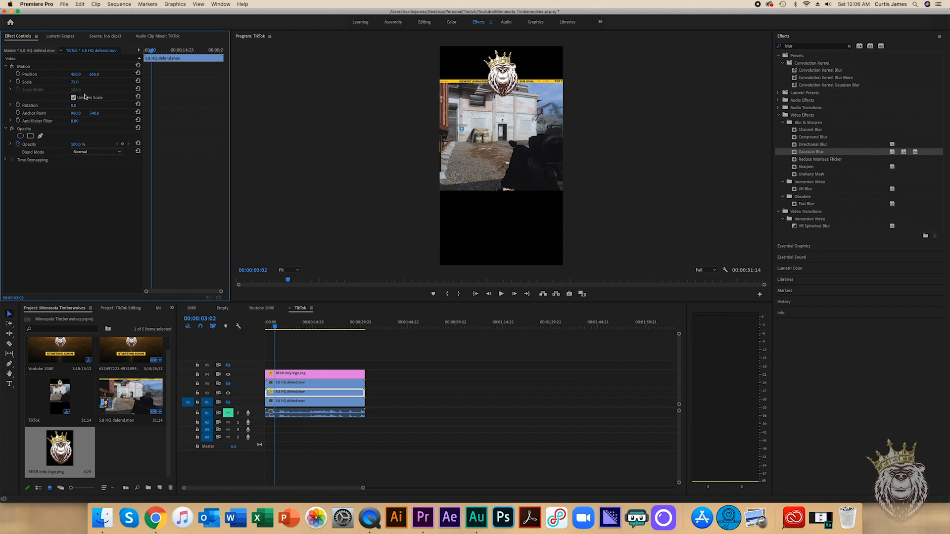
left_click(75, 82)
type("77")
key("Return")
left_click(75, 82)
key("Return")
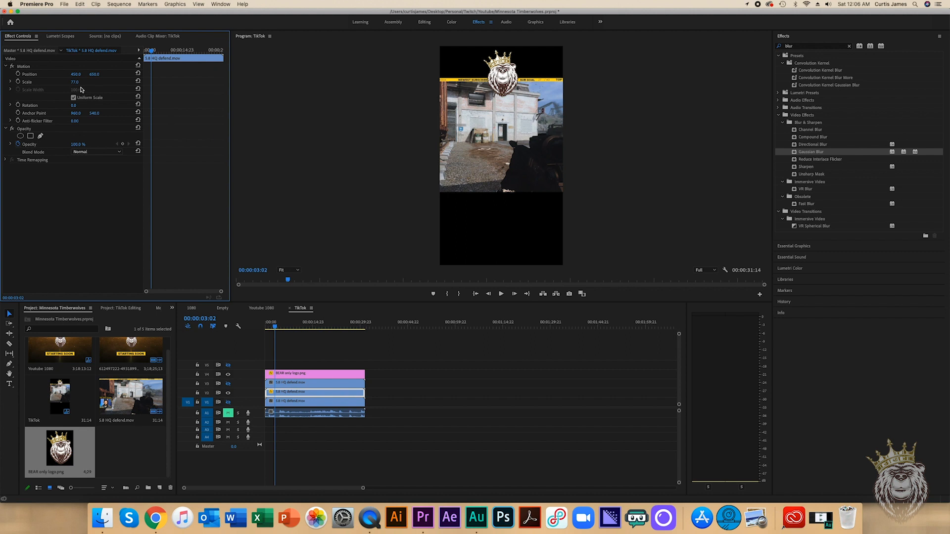
Try shrinking the V2 gameplay copy to a scale of 48 and restore it to 77.
left_click_drag(76, 83, 54, 83)
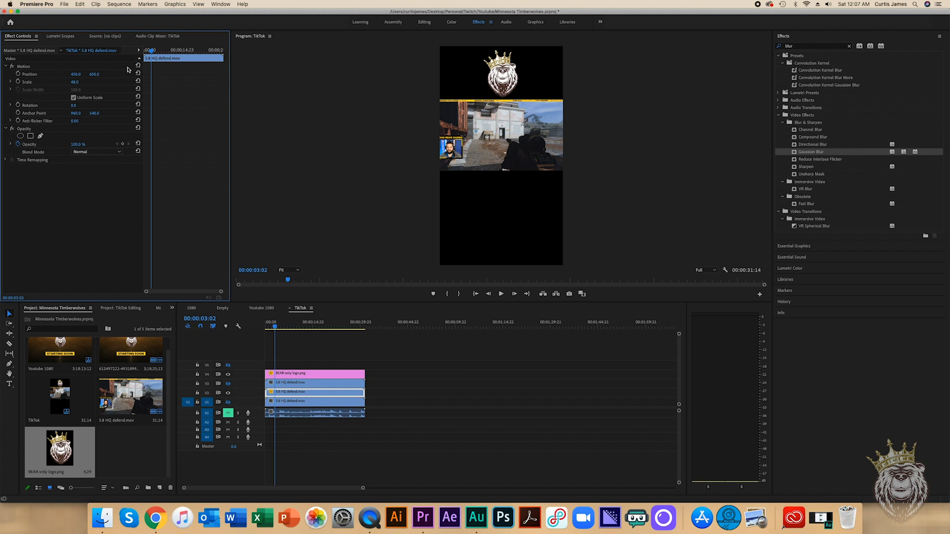
left_click(75, 82)
type("77")
key("Return")
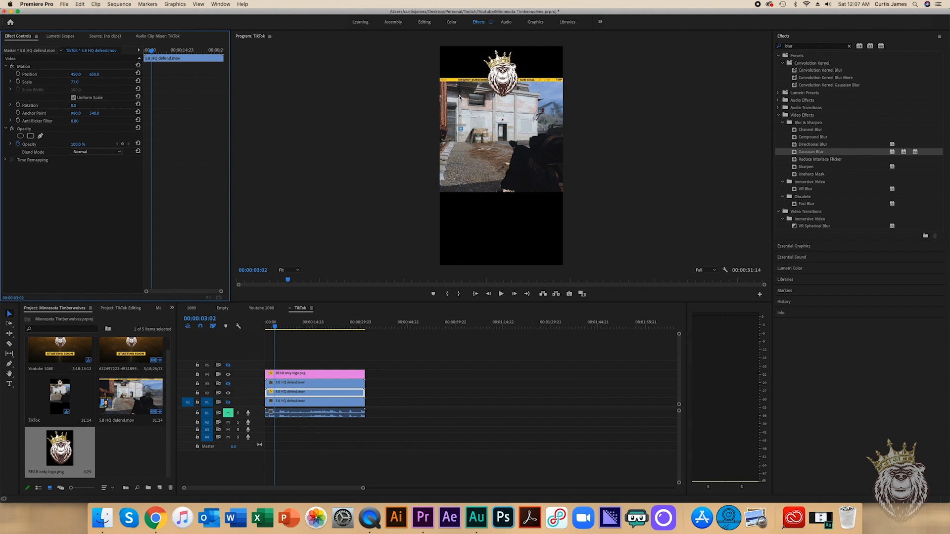
Play a few seconds of the sequence to check the framing of the V2 gameplay copy.
key("space")
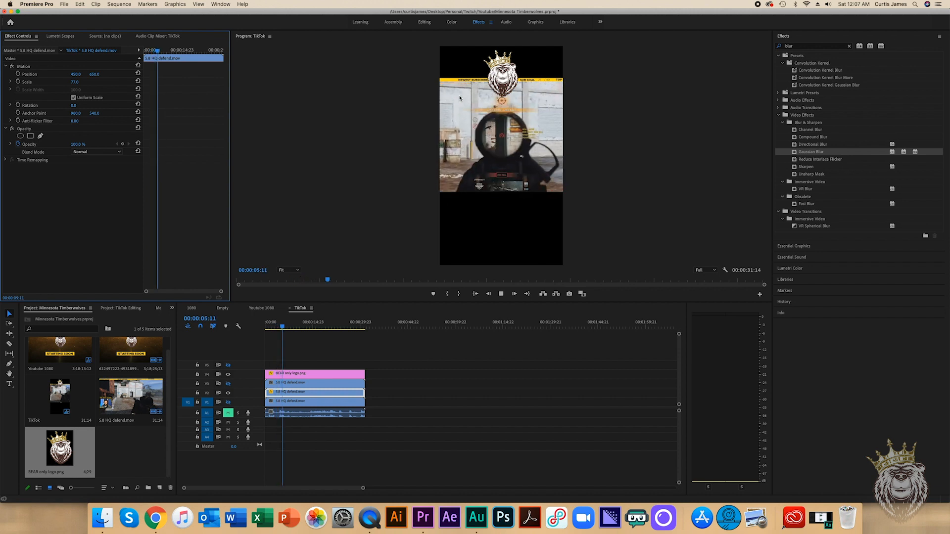
key("space")
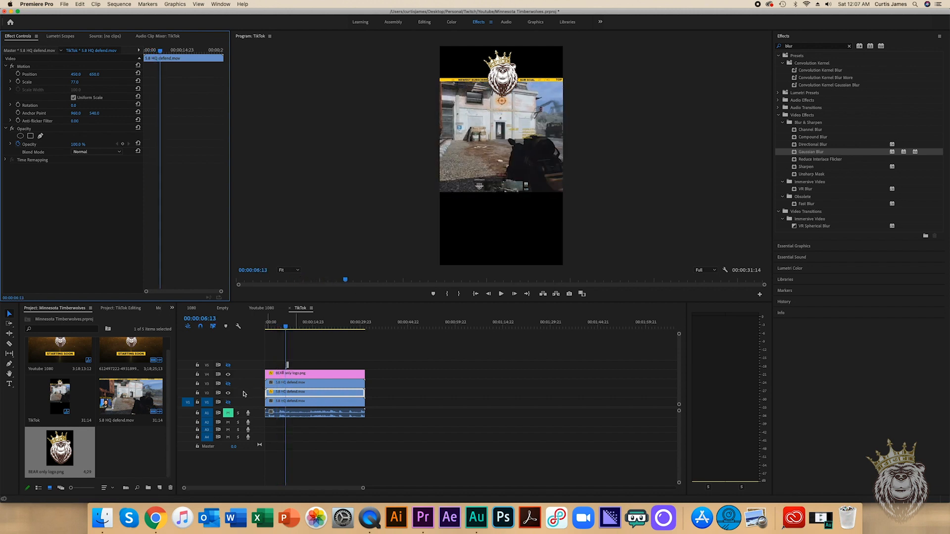
Hide track V2, show track V1, and set the scale of the V1 gameplay clip to 245.
left_click(228, 393)
left_click(228, 402)
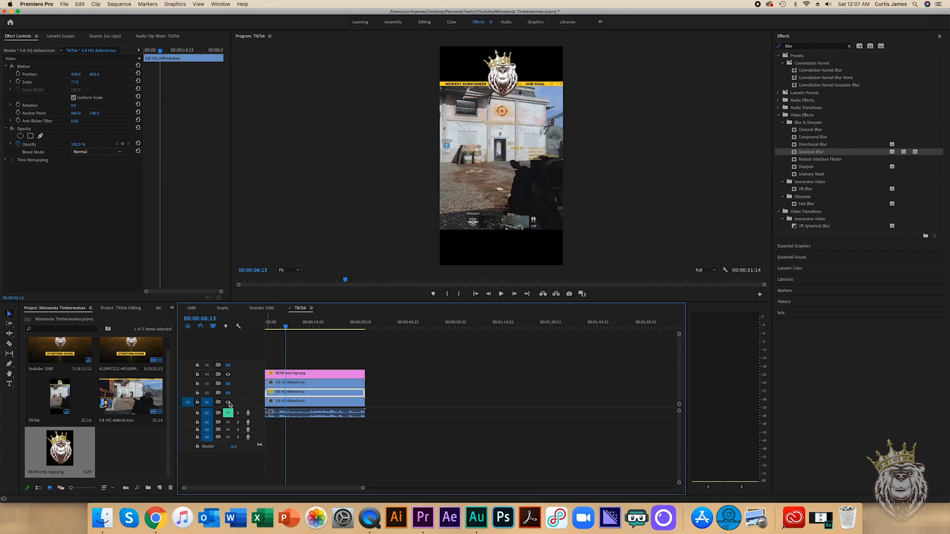
left_click(289, 403)
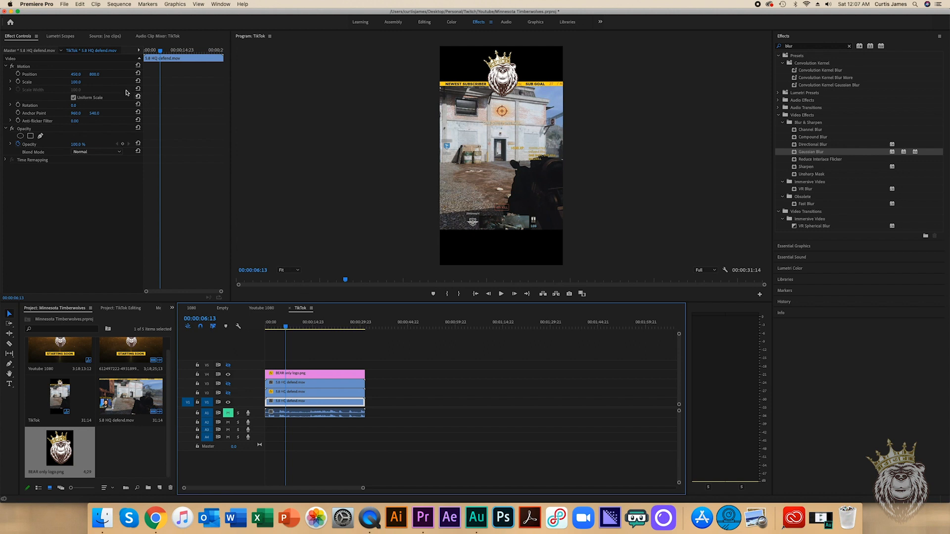
left_click(75, 83)
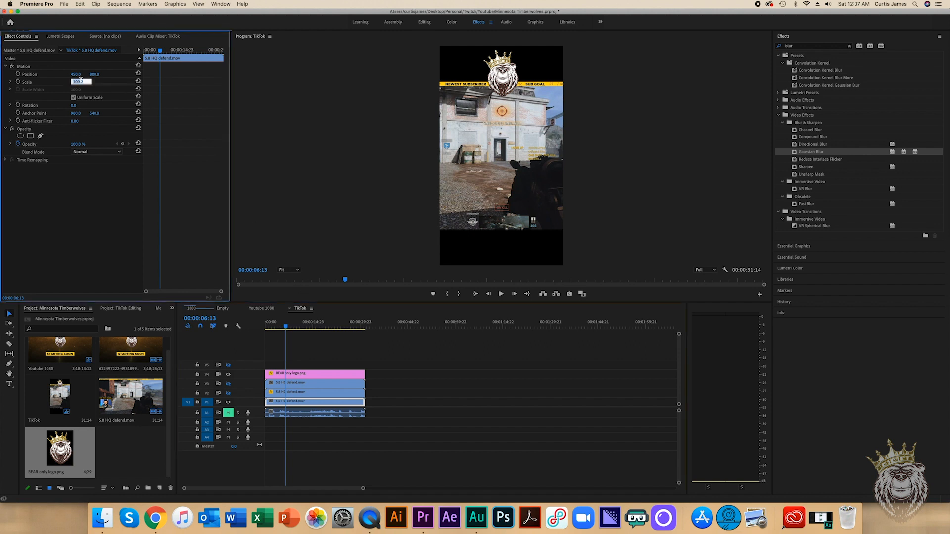
type("245")
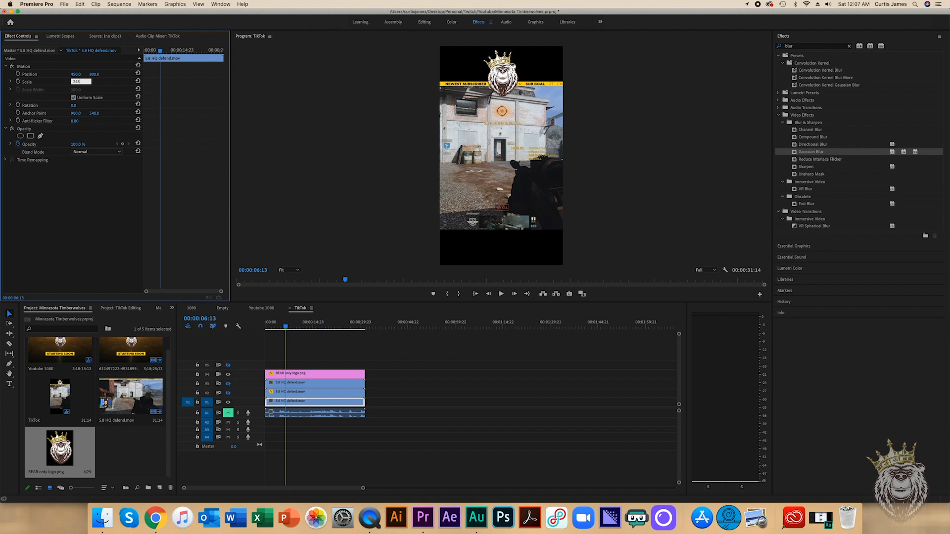
key("Return")
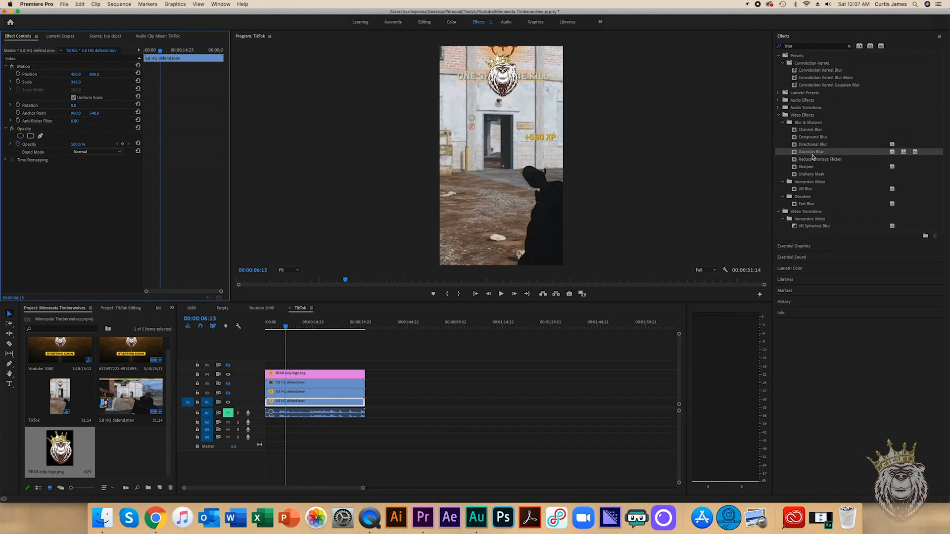
Apply Gaussian Blur to the gameplay clip on V1 with a blurriness of 50.
left_click_drag(812, 158, 336, 400)
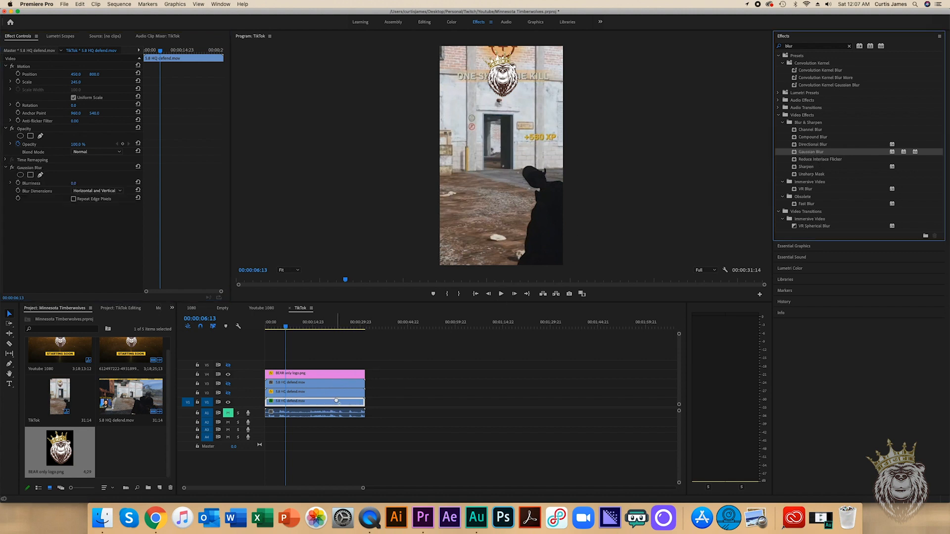
left_click(79, 183)
type("50")
key("Return")
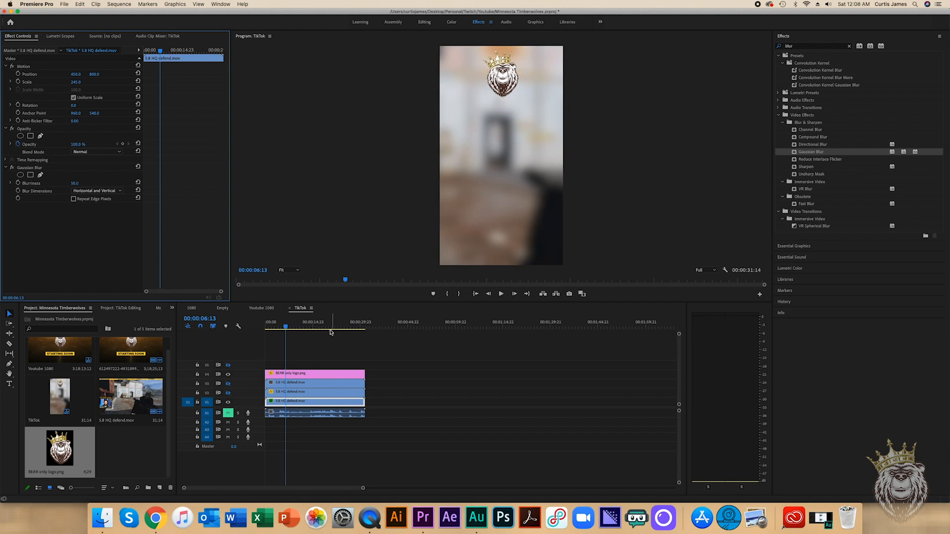
Show track V2 again while previewing it over the blurred background, and return the playhead to 00:00:05:18.
key("space")
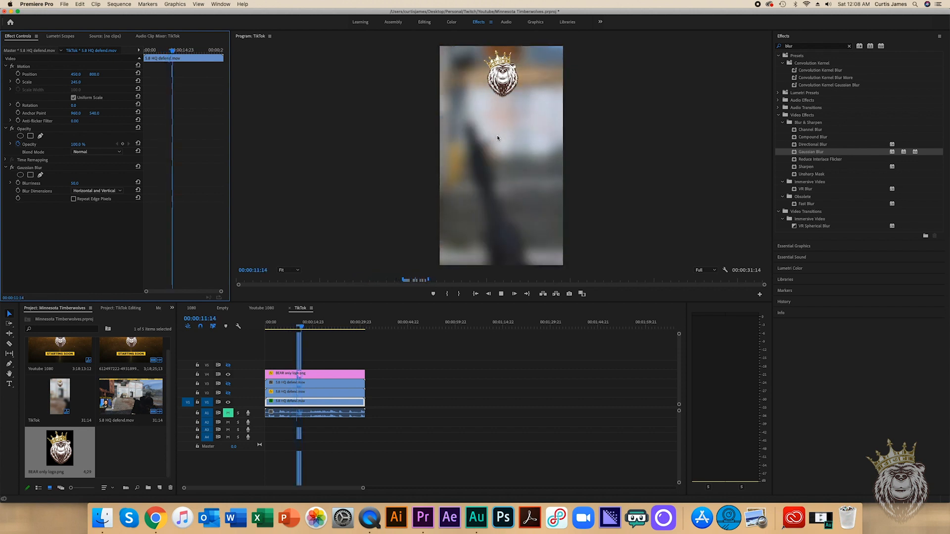
left_click(228, 392)
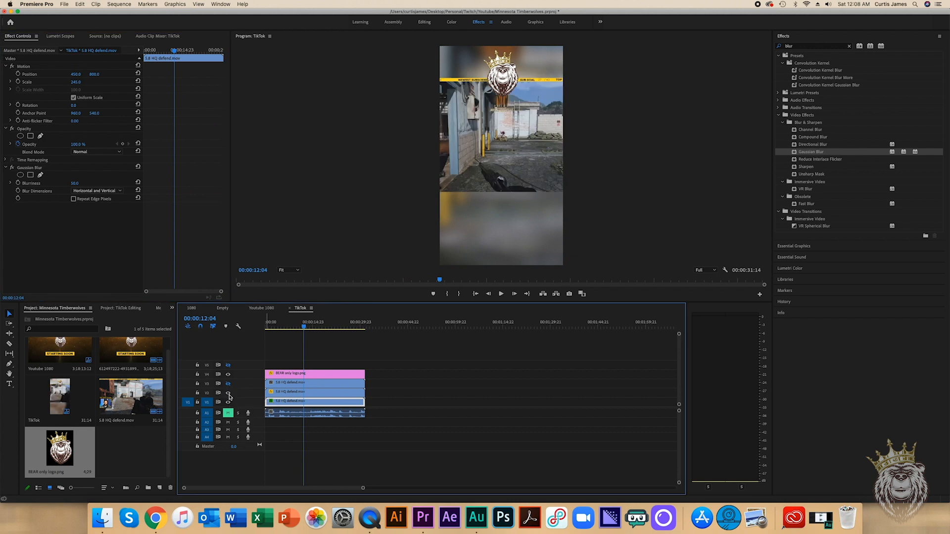
key("space")
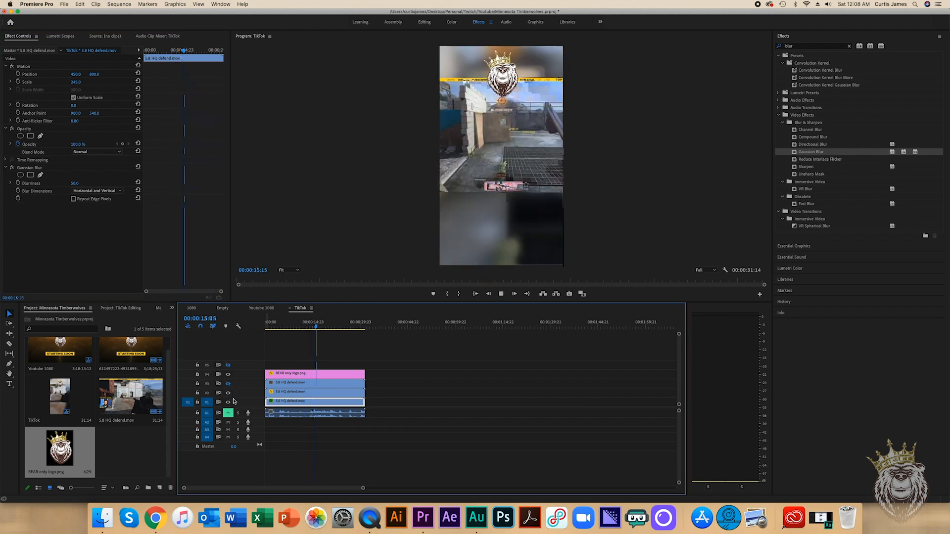
left_click_drag(316, 326, 282, 333)
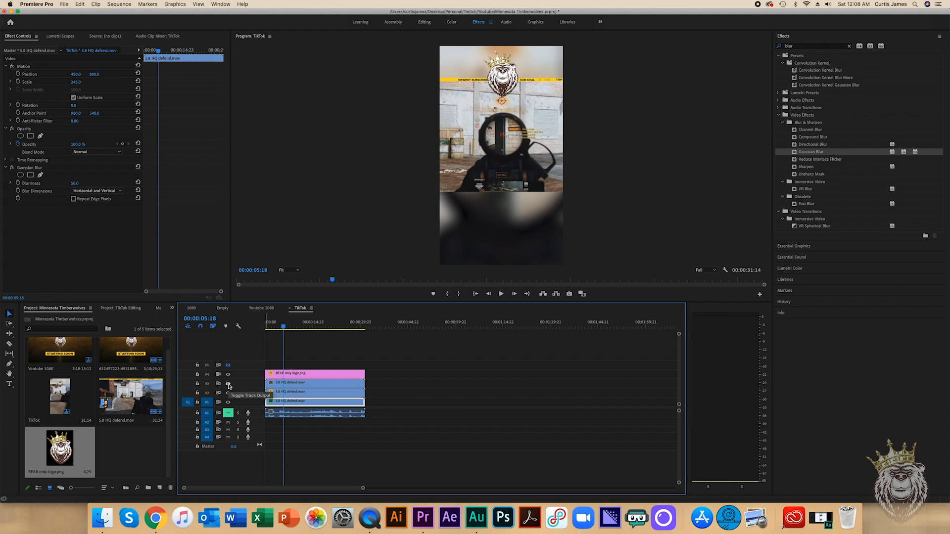
Show track V3 and set its gameplay copy's position to 1440, 1000 and its scale to 140.
left_click(228, 383)
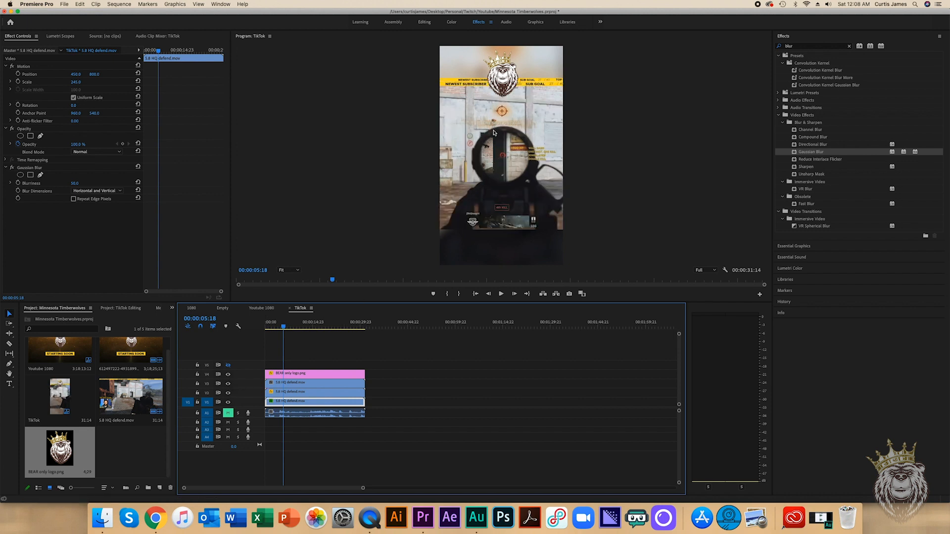
left_click(290, 383)
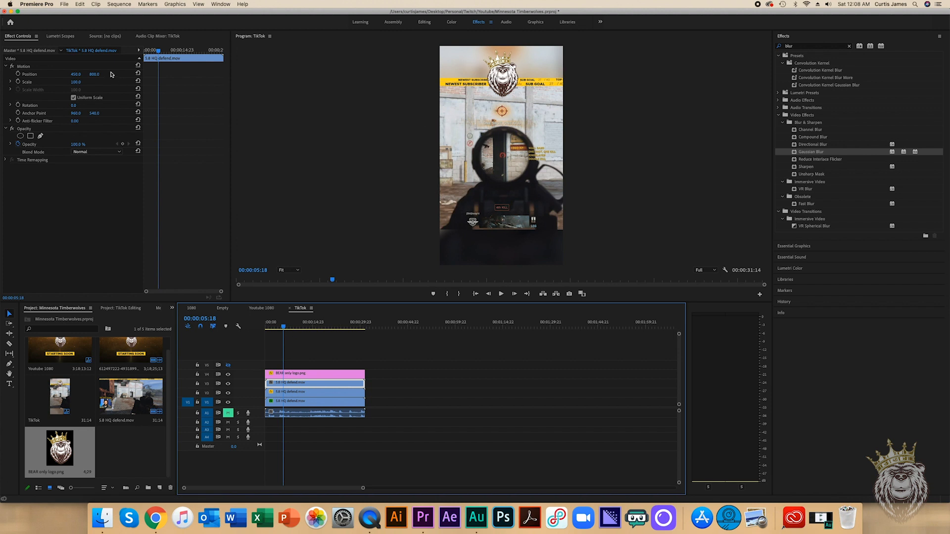
left_click(76, 74)
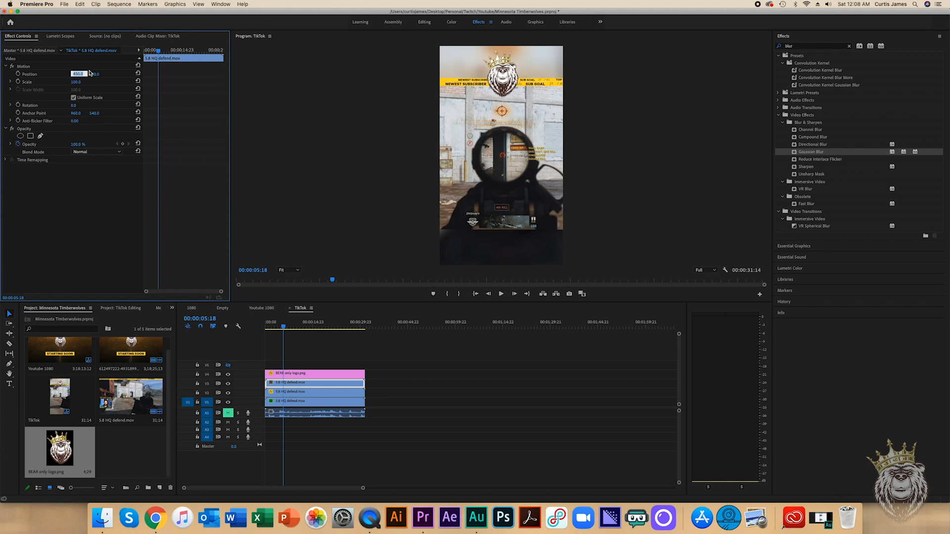
type("1440")
key("Tab")
type("100")
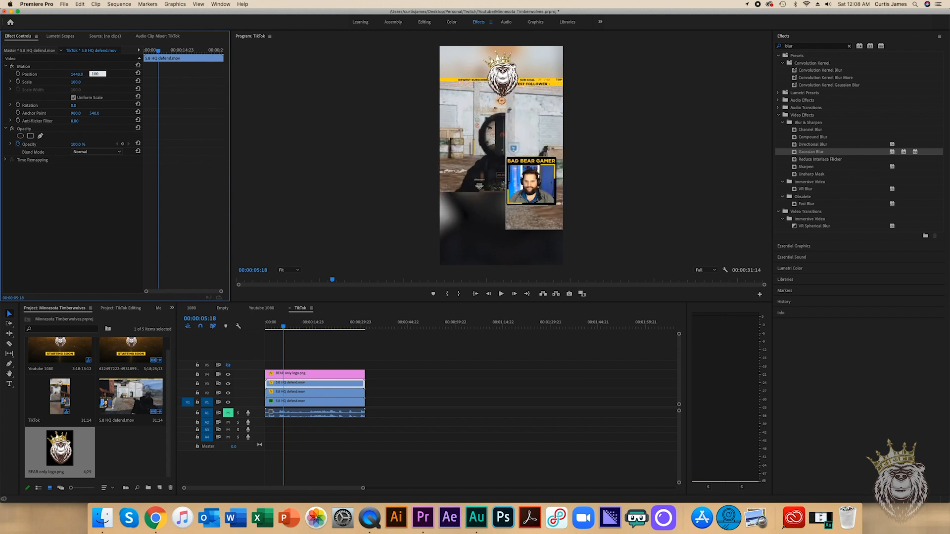
type(".0")
key("Tab")
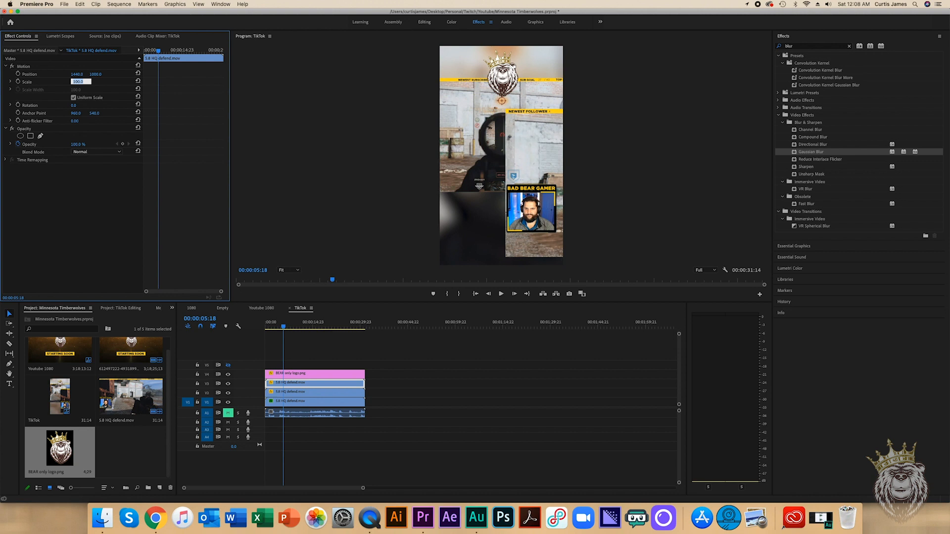
type("140")
key("Return")
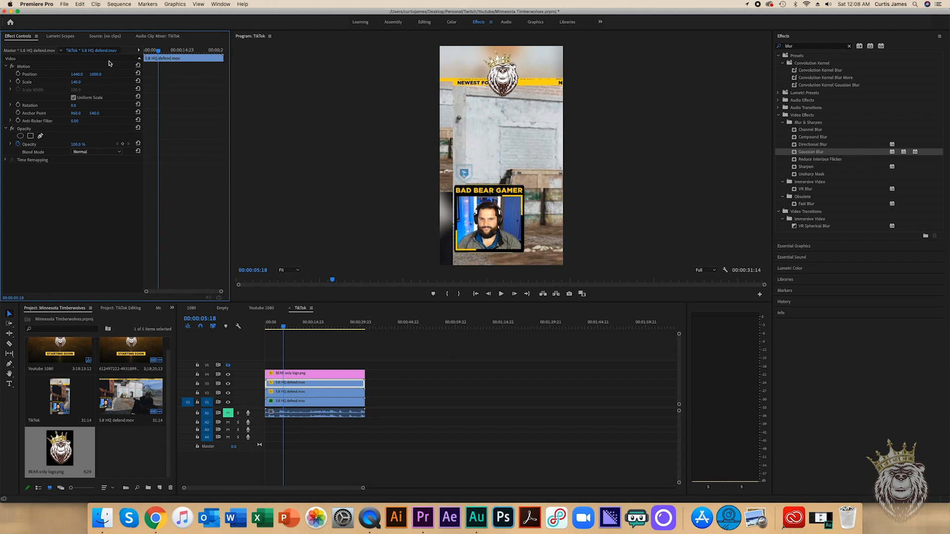
Reposition the V3 gameplay copy to 1537, 792 so the webcam is centred horizontally and sits higher in the frame.
left_click_drag(77, 74, 126, 74)
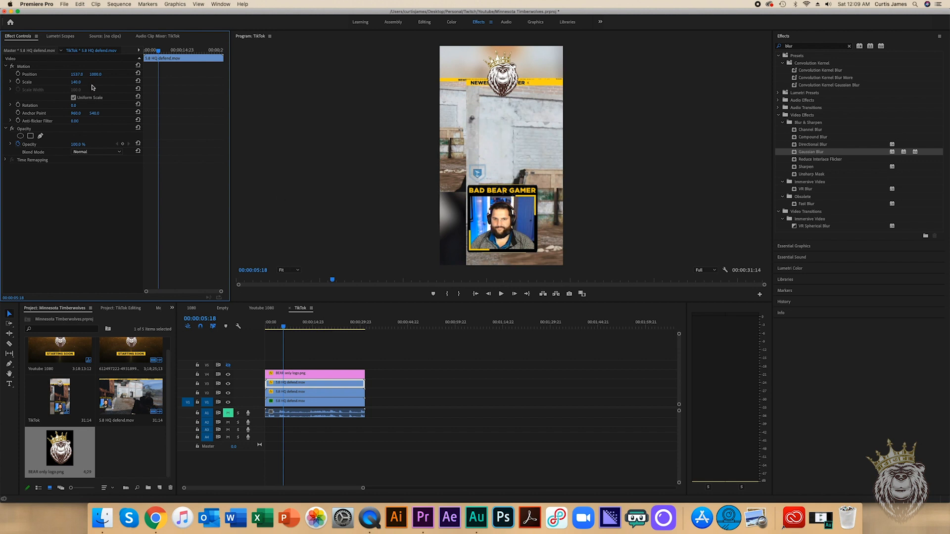
left_click_drag(99, 74, 64, 74)
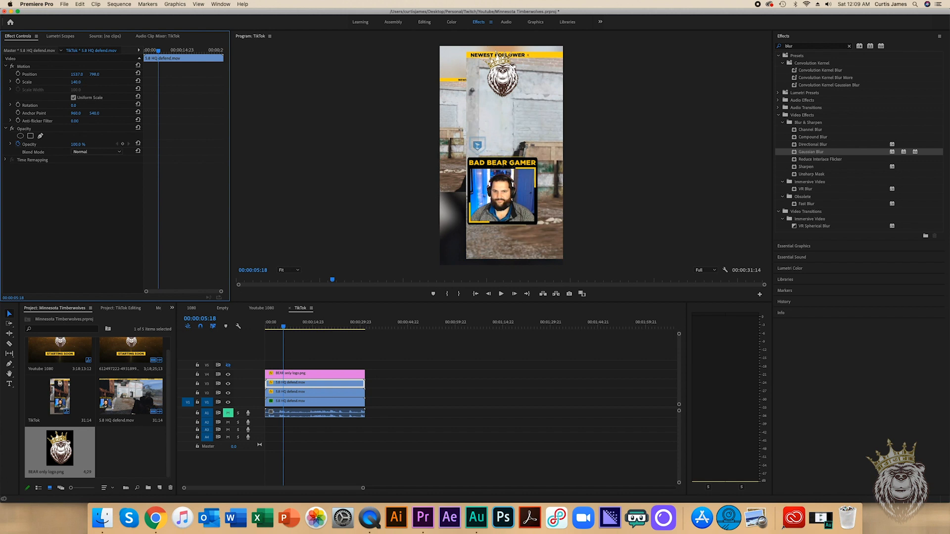
left_click_drag(94, 74, 91, 75)
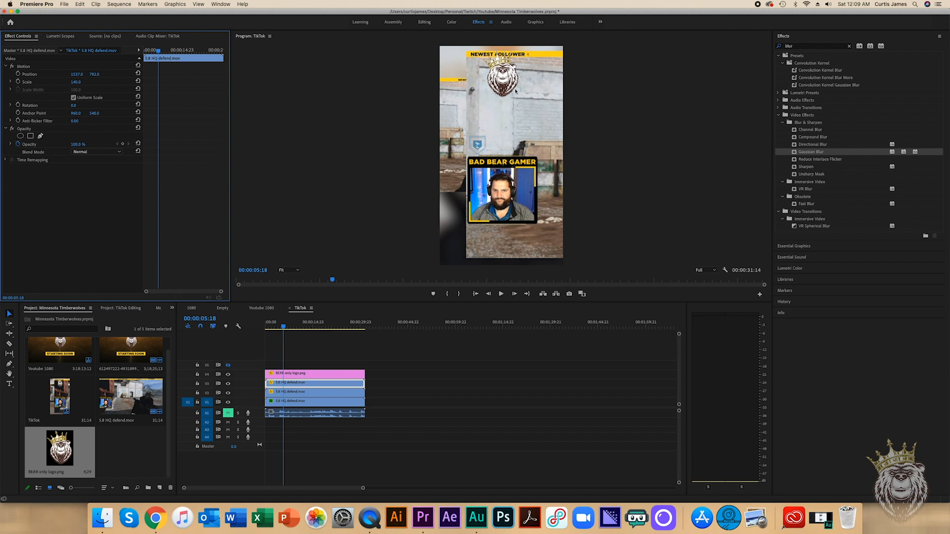
Add an elliptical opacity mask to the V3 gameplay copy and reshape it into a circle around the webcam face.
left_click(20, 136)
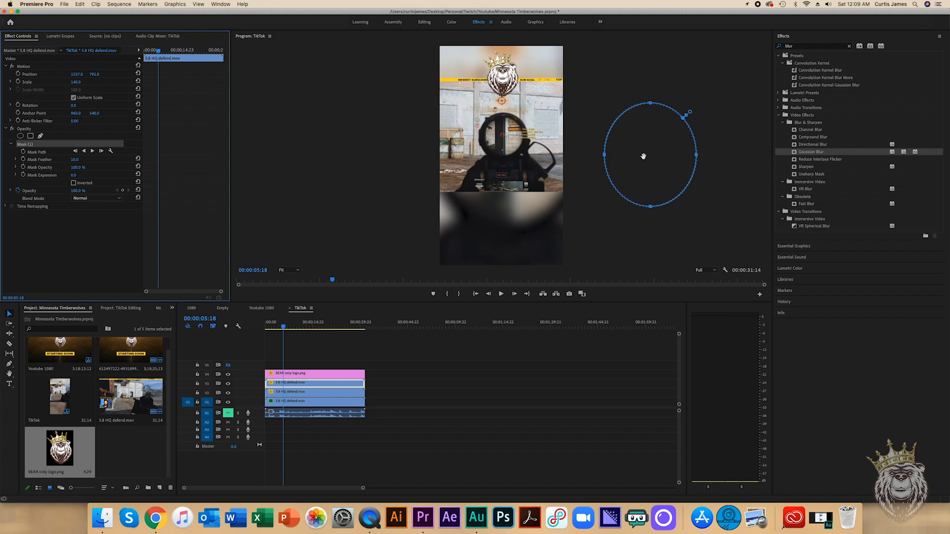
left_click_drag(659, 151, 511, 189)
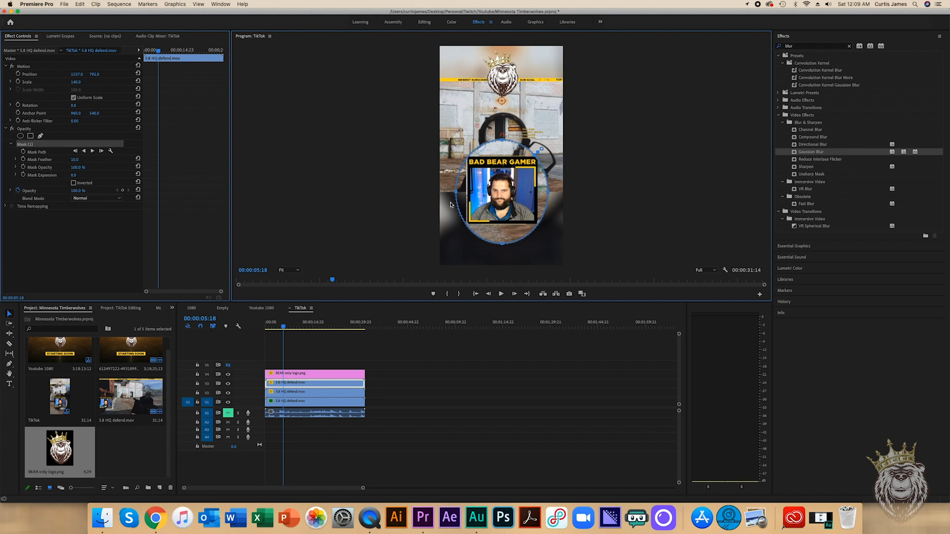
left_click_drag(503, 143, 502, 173)
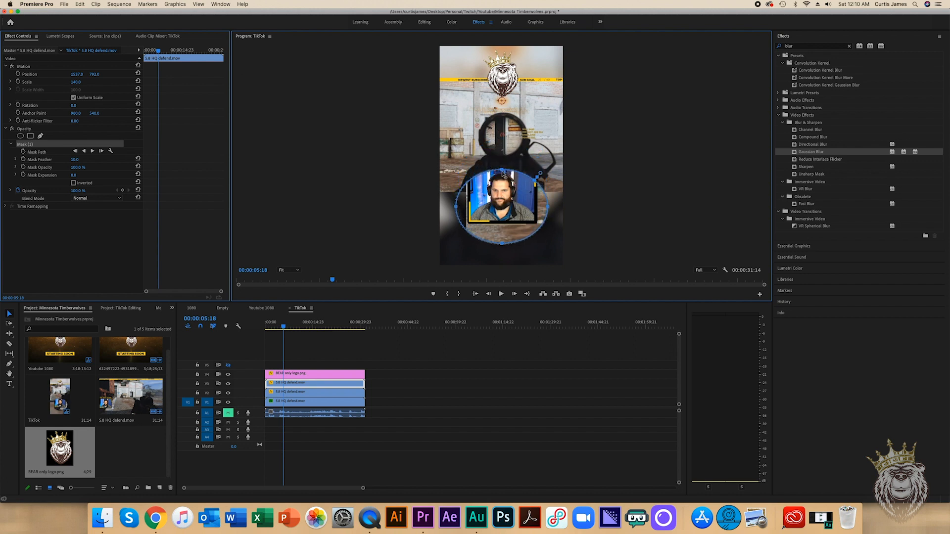
left_click_drag(503, 247, 503, 219)
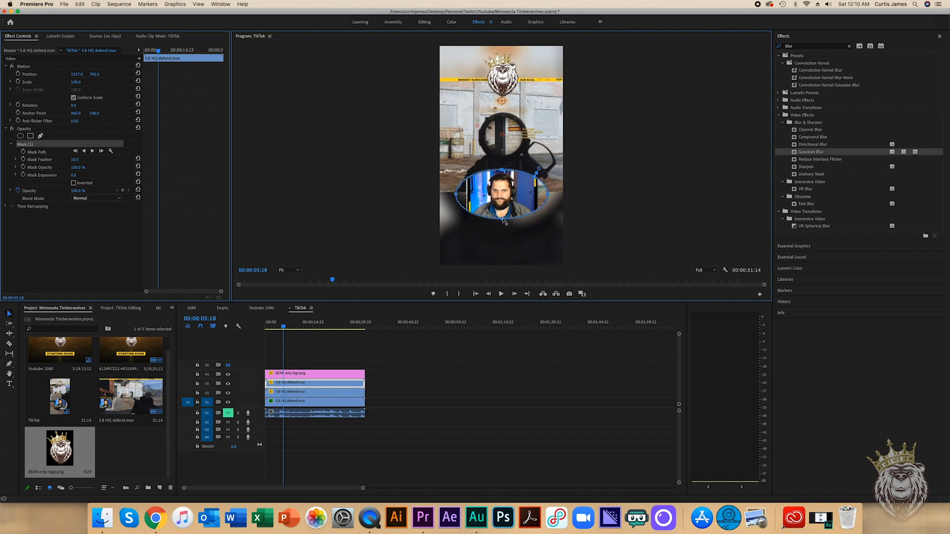
left_click_drag(540, 196, 519, 197)
left_click_drag(455, 196, 527, 197)
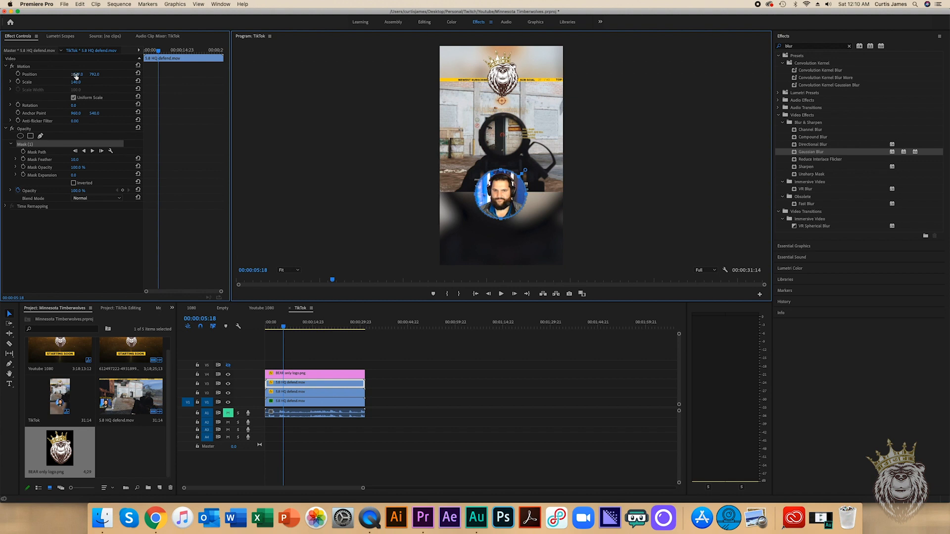
Nudge the masked V3 webcam layer slightly right and up, set its mask feather to 0, and play back the result.
mouse_move(77, 75)
left_mouse_down()
mouse_move(98, 77)
mouse_move(90, 75)
left_mouse_up()
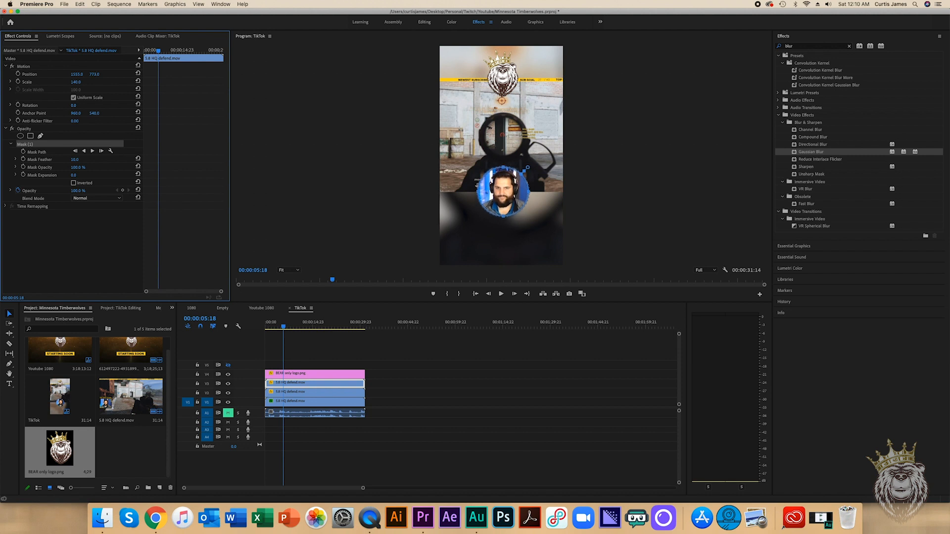
left_click(420, 367)
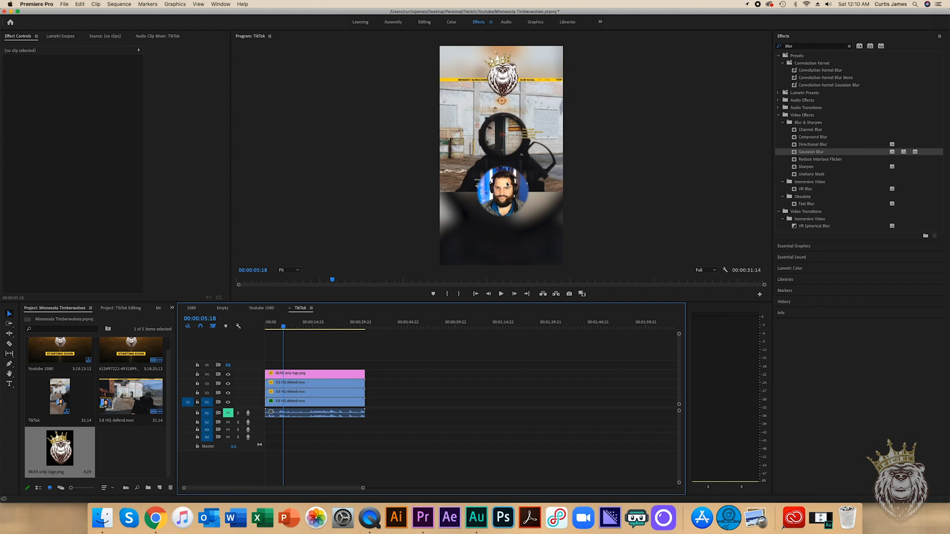
left_click(319, 383)
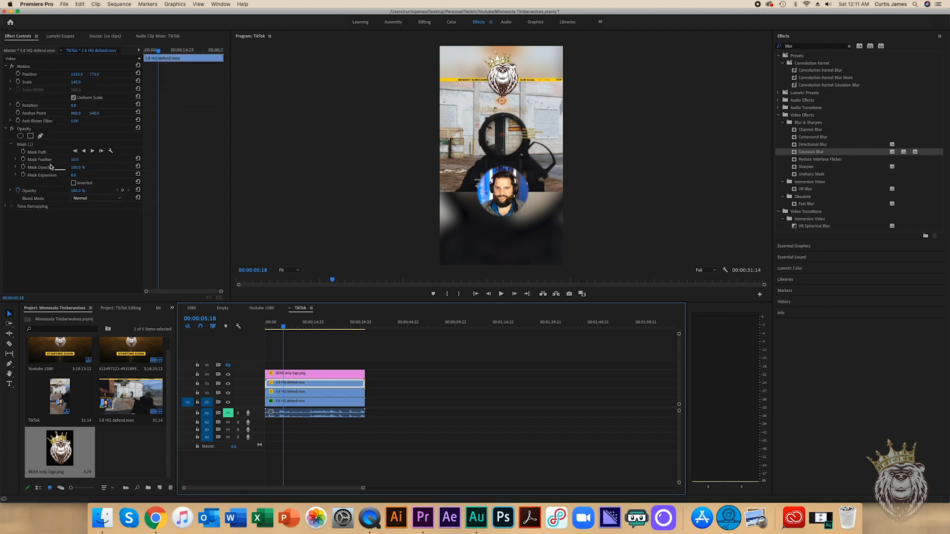
left_click_drag(75, 159, 65, 159)
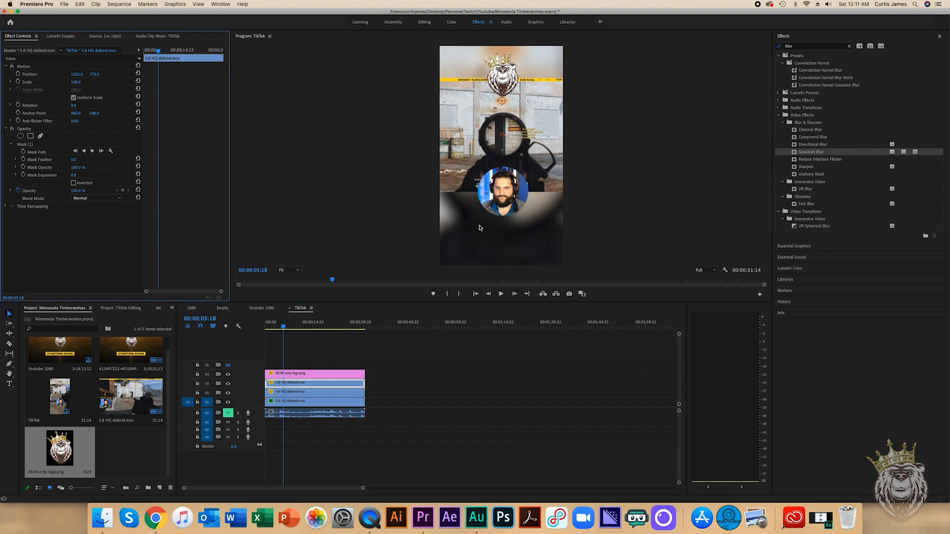
left_click(289, 352)
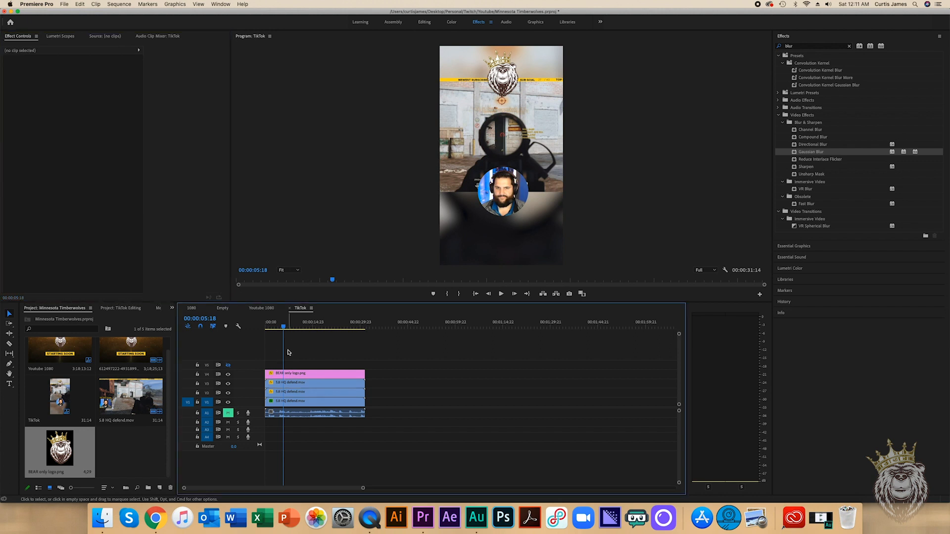
key("space")
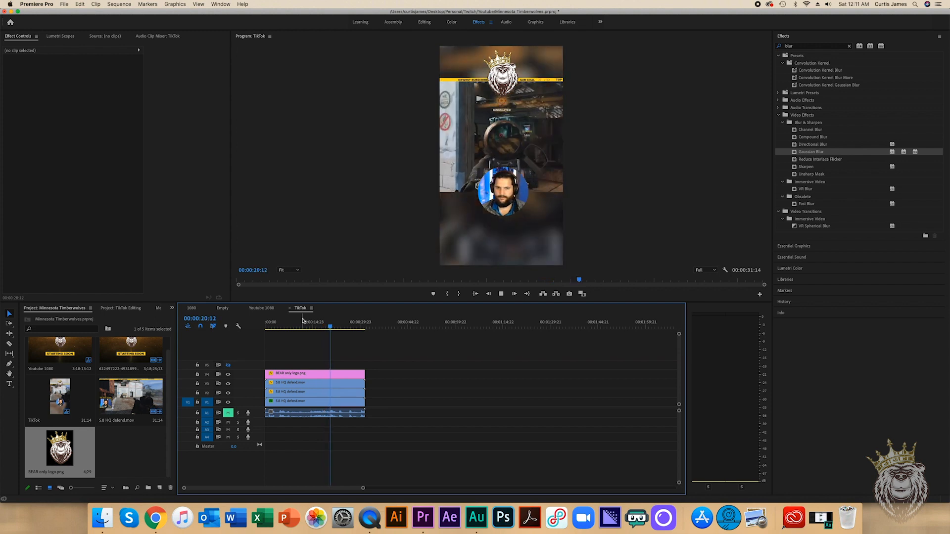
Delete the three gameplay clips on V1 to V3 together with their audio on A1.
left_click(346, 401)
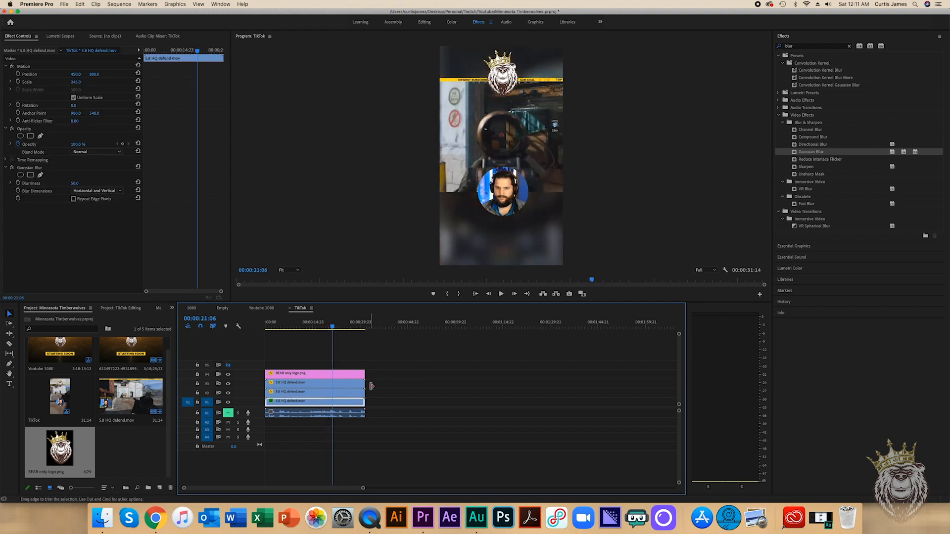
left_click_drag(373, 385, 312, 424)
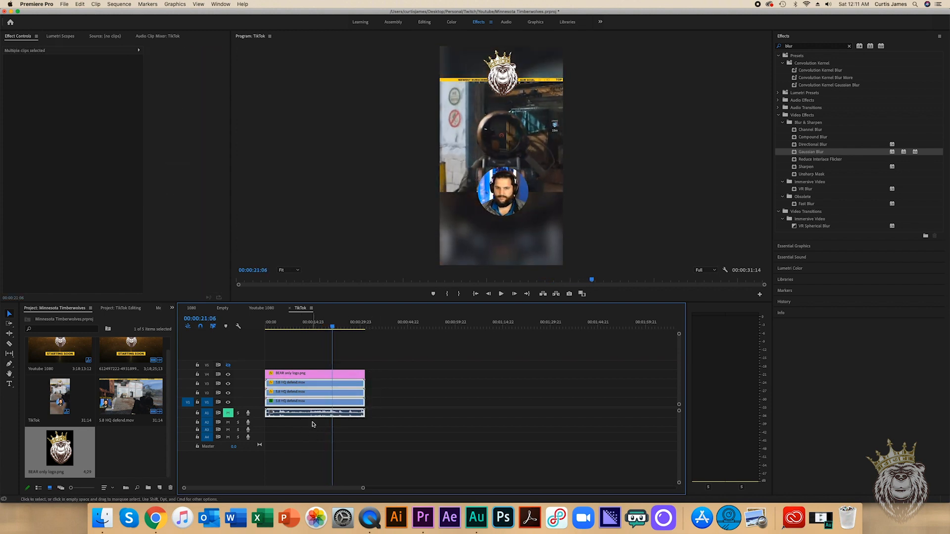
key("Delete")
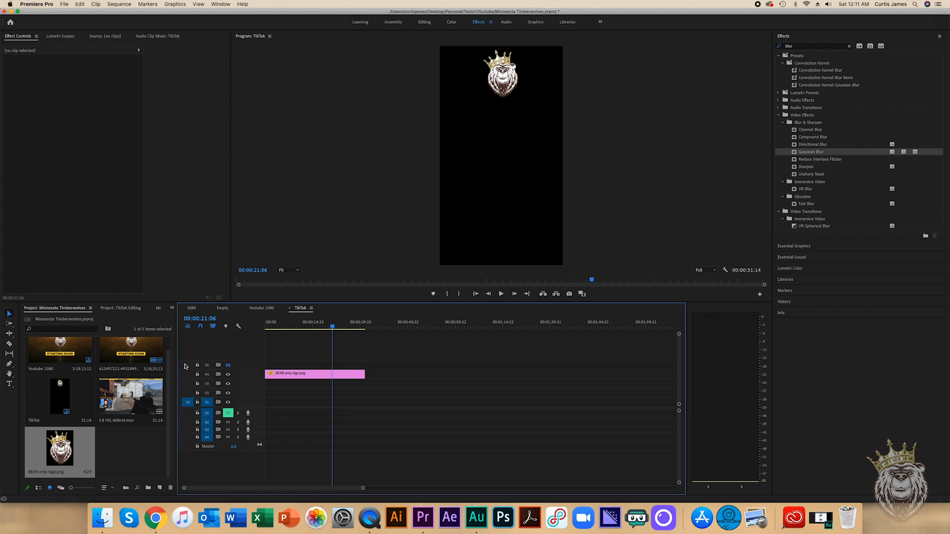
Place 5.8 HQ defend.mov at the start of V1 and A1 and trim the logo clip's end to match it.
left_click_drag(365, 374, 460, 375)
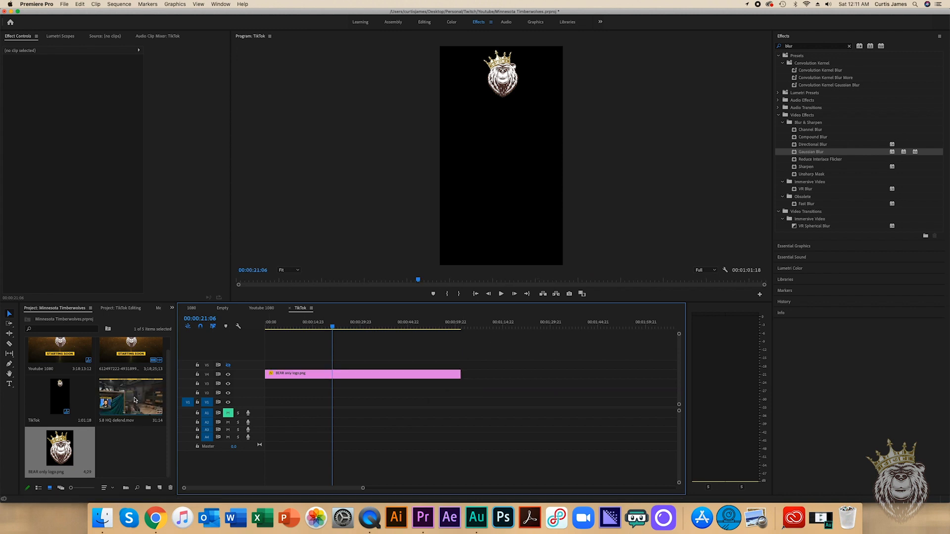
left_click_drag(149, 399, 254, 403)
left_click_drag(460, 374, 365, 375)
Unlink the gameplay clip's audio from its video and duplicate the video onto tracks V2 and V3.
left_click(342, 406)
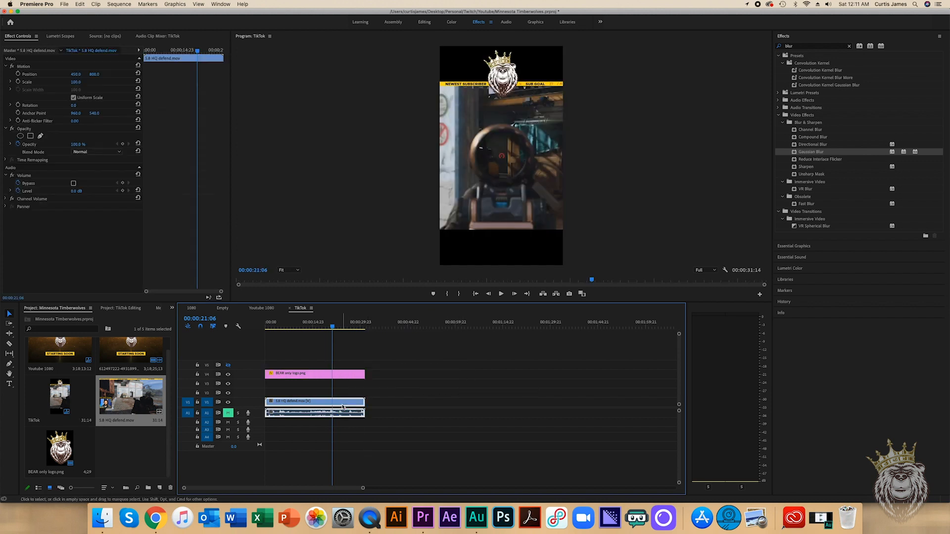
right_click(342, 405)
left_click(348, 272)
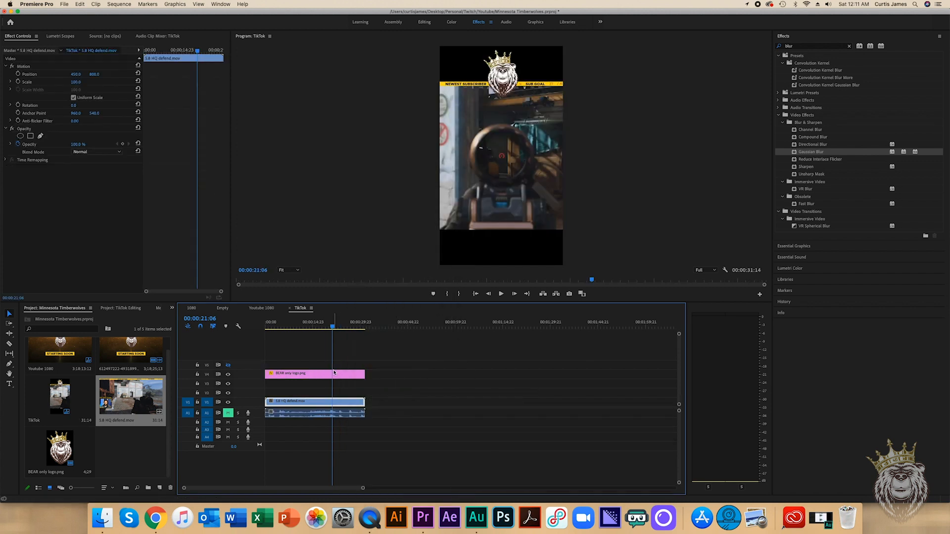
left_click_drag(327, 403, 321, 382, "alt")
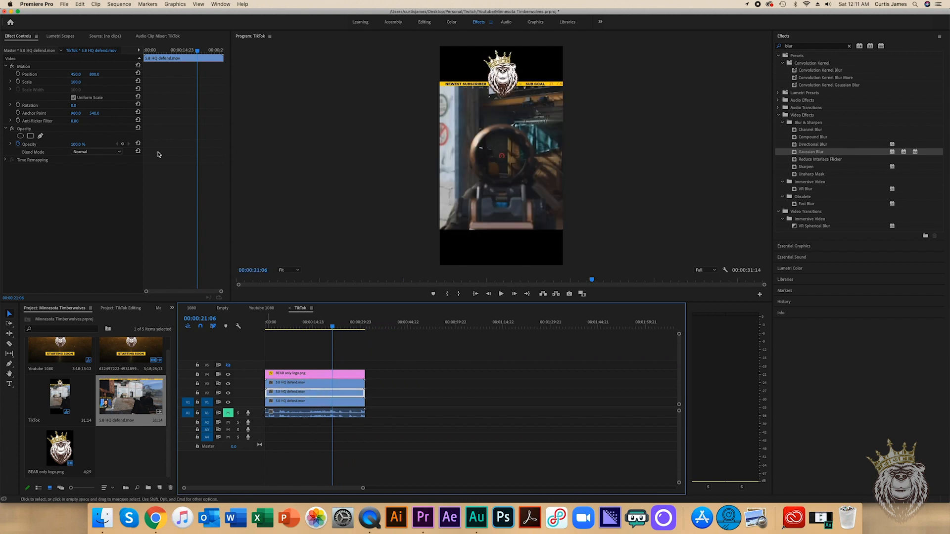
Set the V2 gameplay copy's vertical position to 650 and its scale to 77.
left_click(94, 73)
type("6")
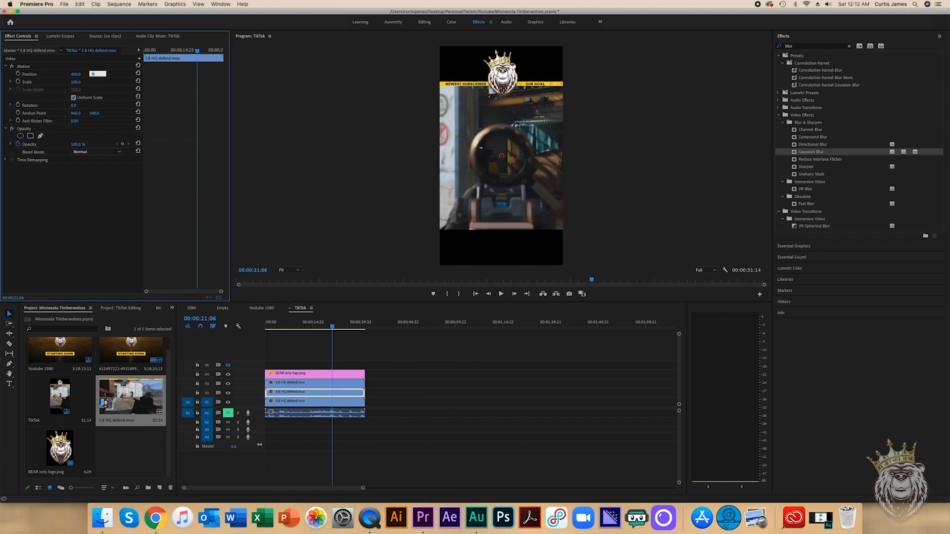
type("50")
key("Tab")
type("77")
key("Return")
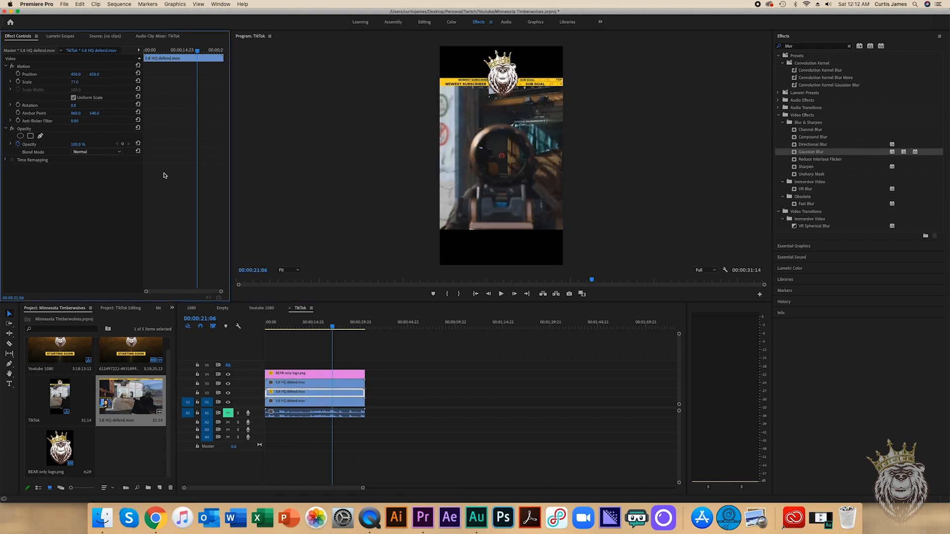
Scale the V1 gameplay clip to 245 and apply Gaussian Blur to it with a blurriness of 50.
left_click(292, 401)
left_click(78, 82)
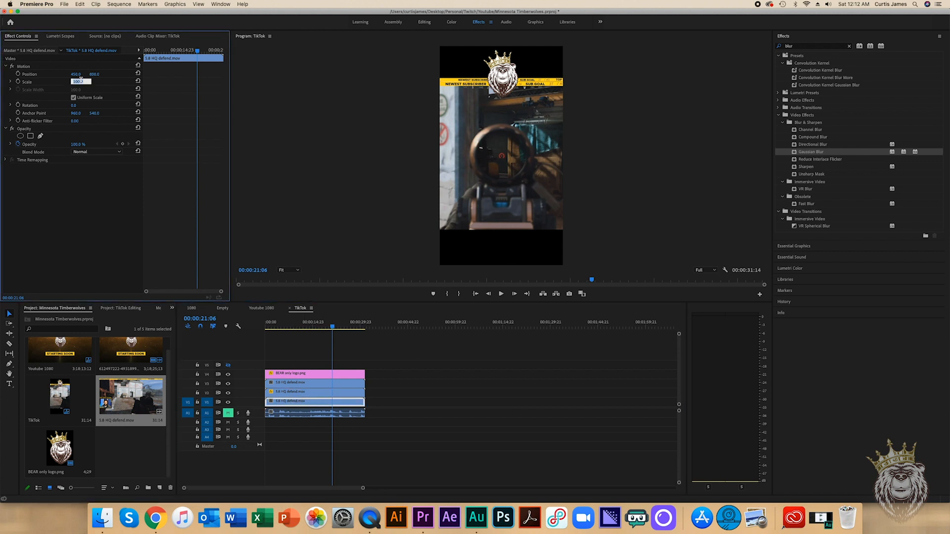
type("245")
key("Return")
left_click_drag(786, 151, 312, 400)
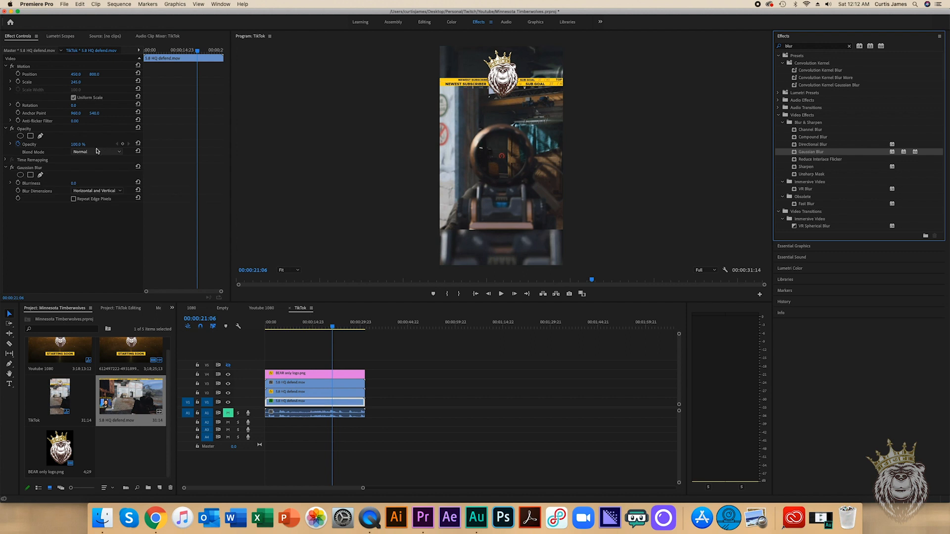
left_click(73, 184)
left_click(78, 183)
key("Return")
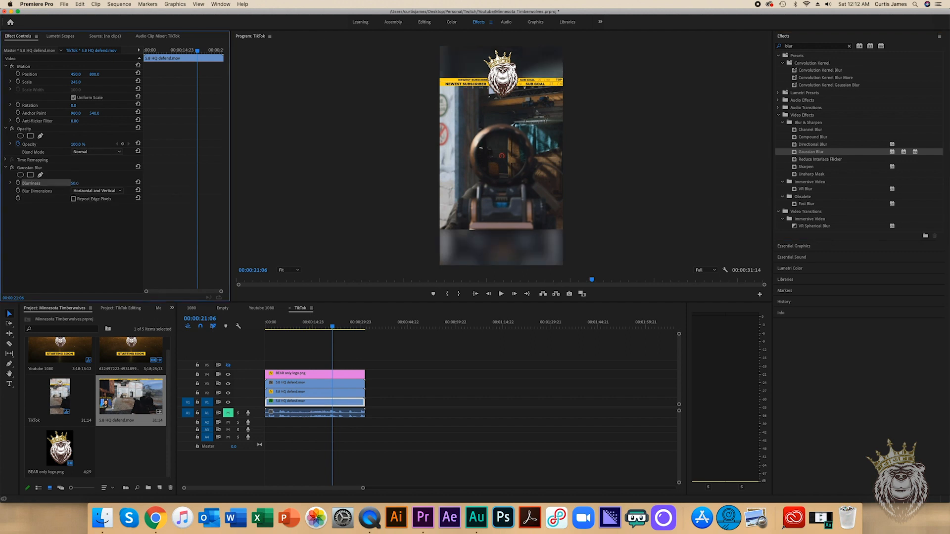
Set the V3 gameplay copy to position 1440, 1000 and scale 140, and shift it to 1545, 787 to centre the webcam.
left_click(296, 382)
left_click(75, 74)
type("1440")
key("Tab")
type("1")
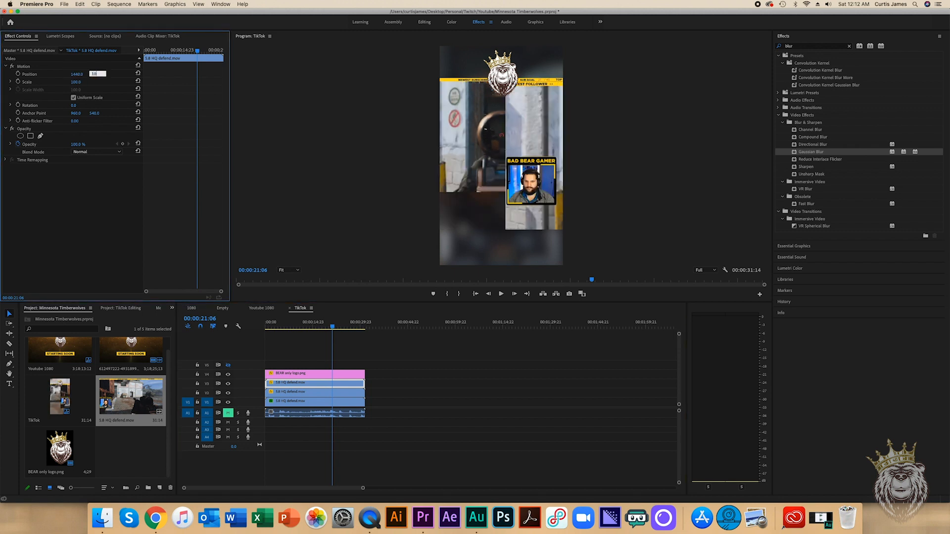
type("000")
key("Tab")
type("14")
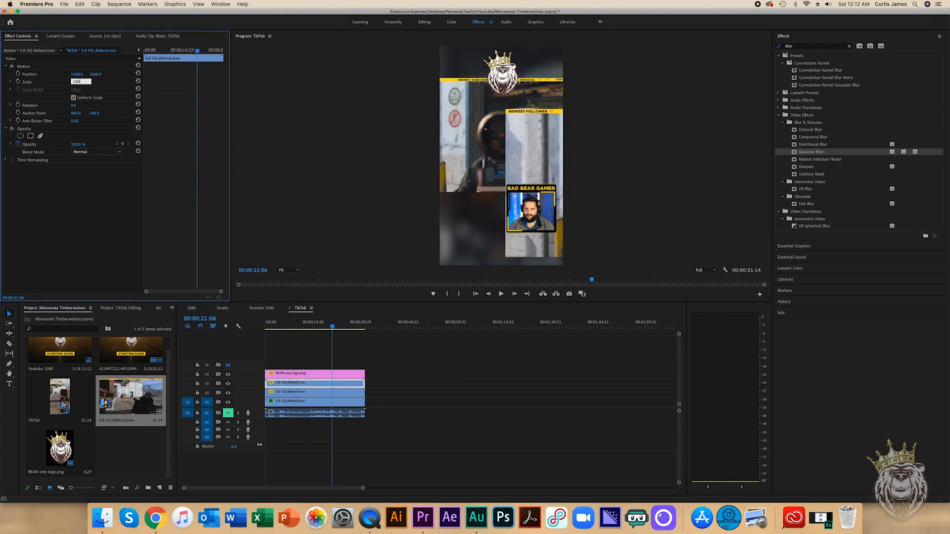
type("0")
key("Return")
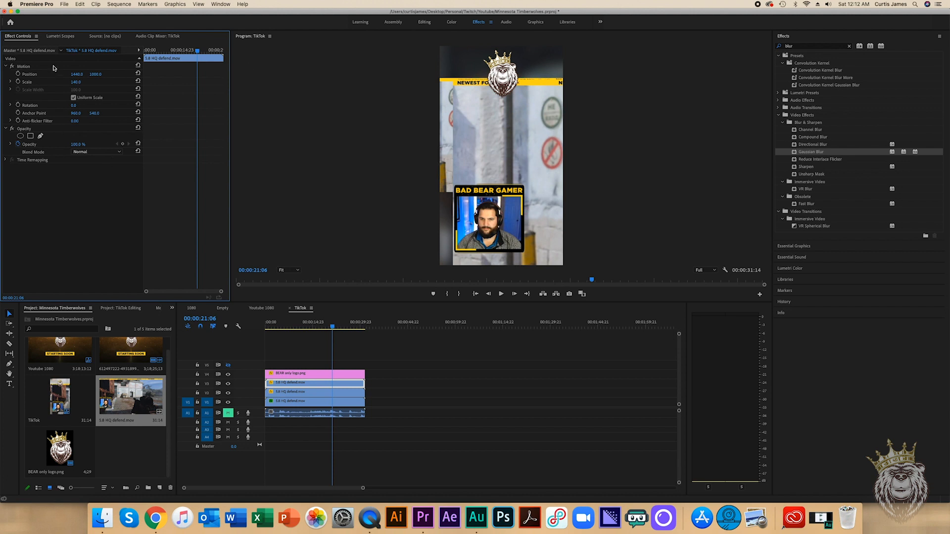
left_click_drag(77, 74, 4, 75)
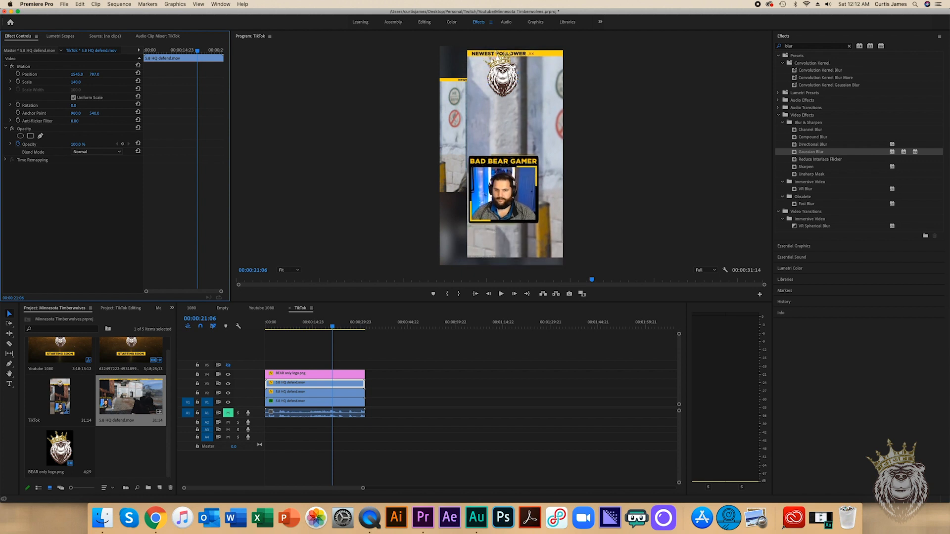
Mask the V3 copy's opacity with an ellipse of feather 0, shaped into a circle around the webcam face.
left_click(20, 136)
left_click_drag(77, 161, 70, 161)
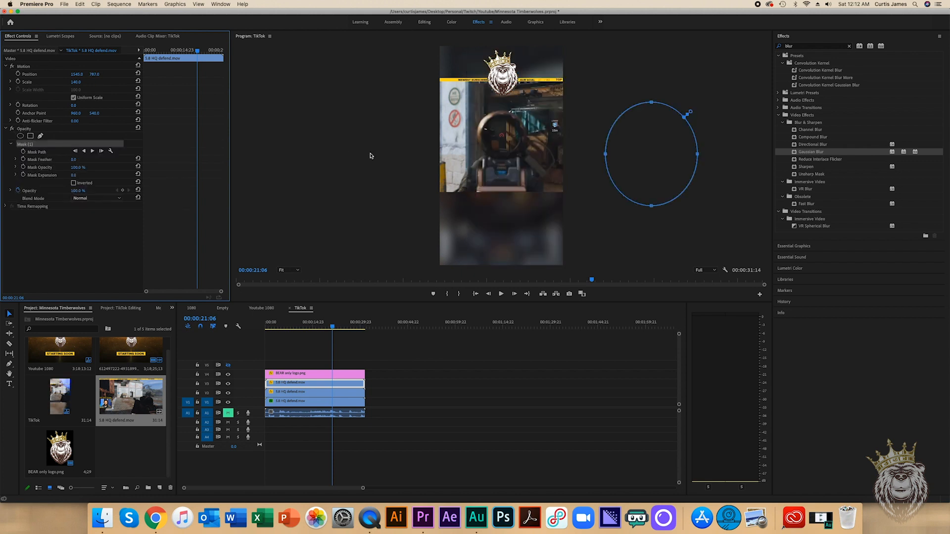
left_click_drag(661, 142, 507, 183)
left_click_drag(501, 142, 503, 168)
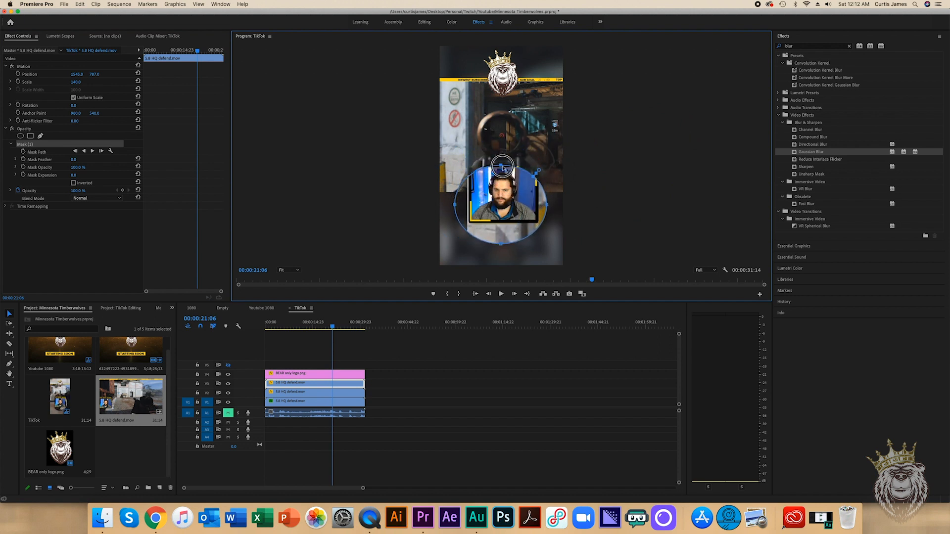
left_click_drag(503, 245, 502, 218)
left_click_drag(547, 193, 531, 193)
left_click_drag(452, 197, 479, 194)
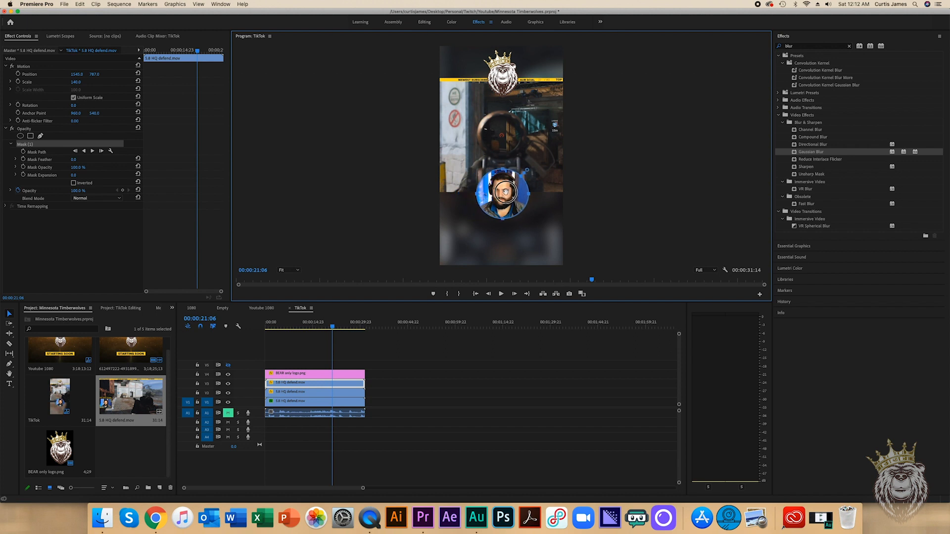
Play back the TikTok sequence to check the rebuilt vertical layout.
left_click(479, 352)
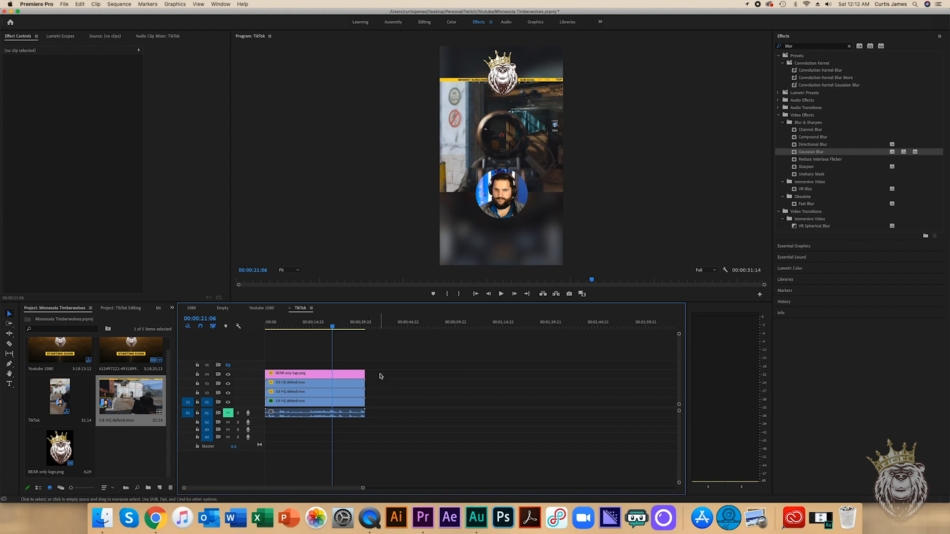
key("space")
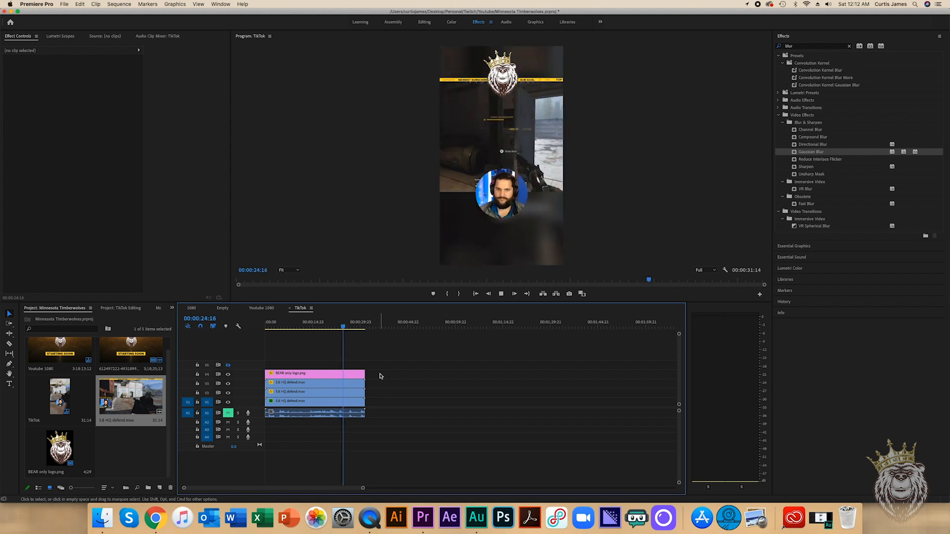
key("space")
Open the media export settings for the TikTok sequence.
left_click(358, 401)
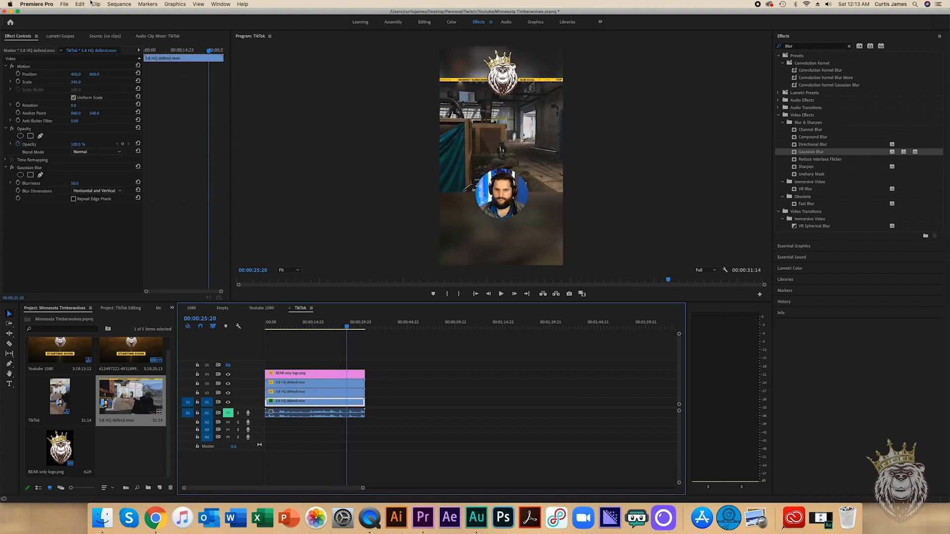
left_click(65, 4)
mouse_move(80, 195)
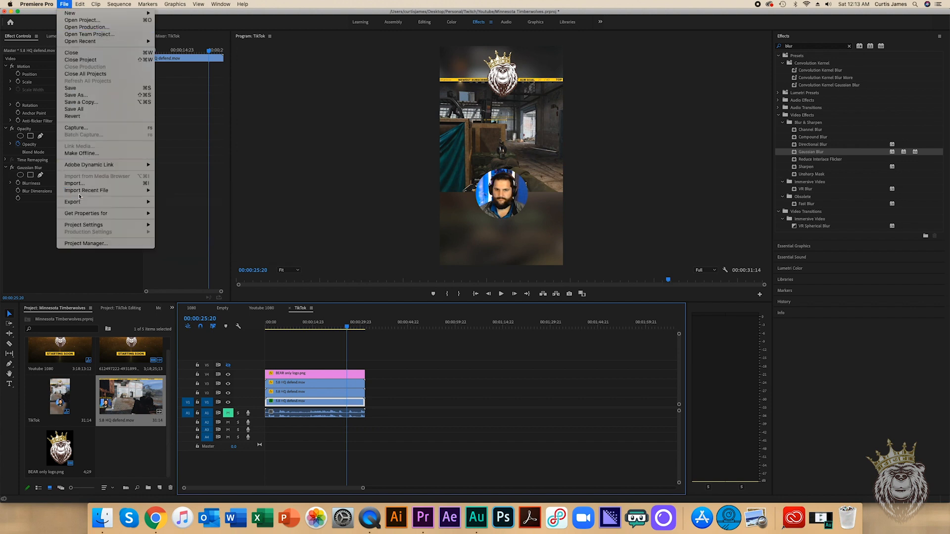
left_click(181, 202)
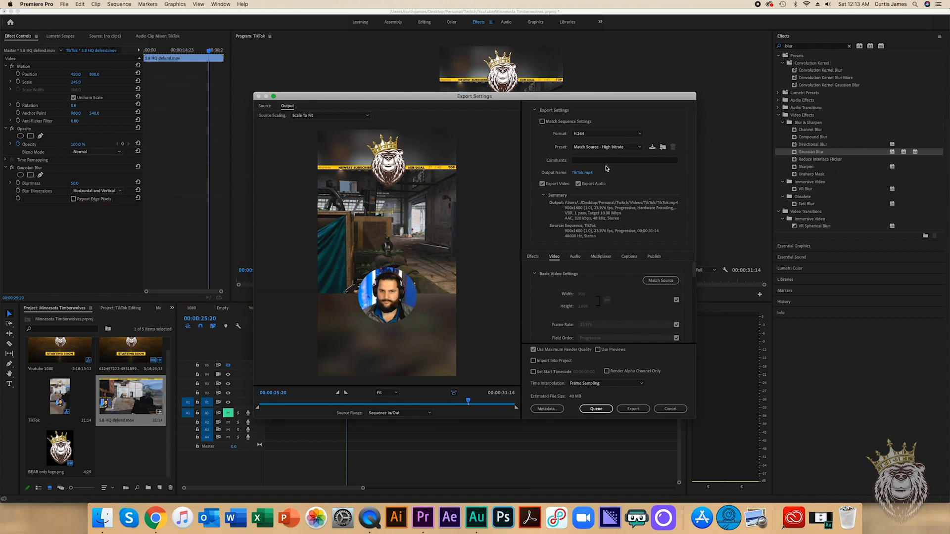
Name the export output file 5.8 HQ Defend in the TikTok folder, and leave the export settings without exporting.
left_click(582, 172)
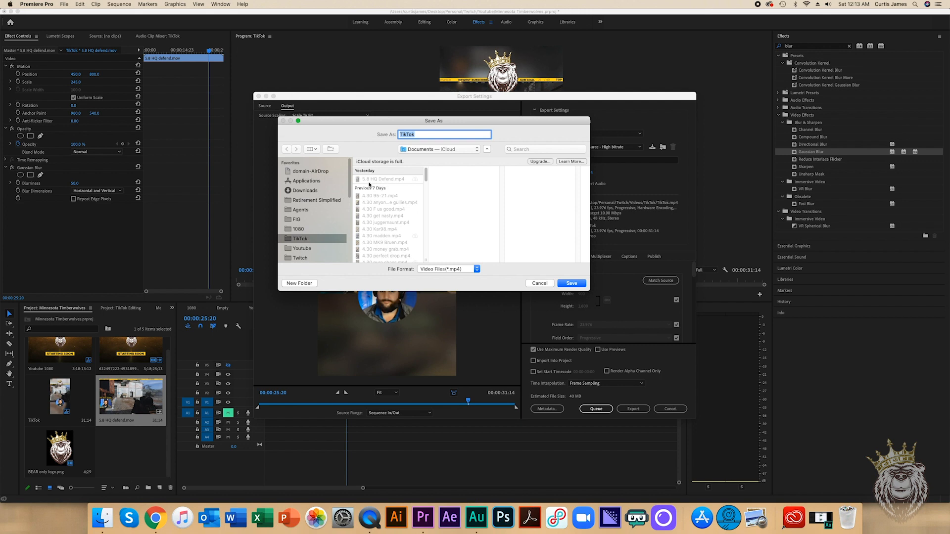
left_click(389, 181)
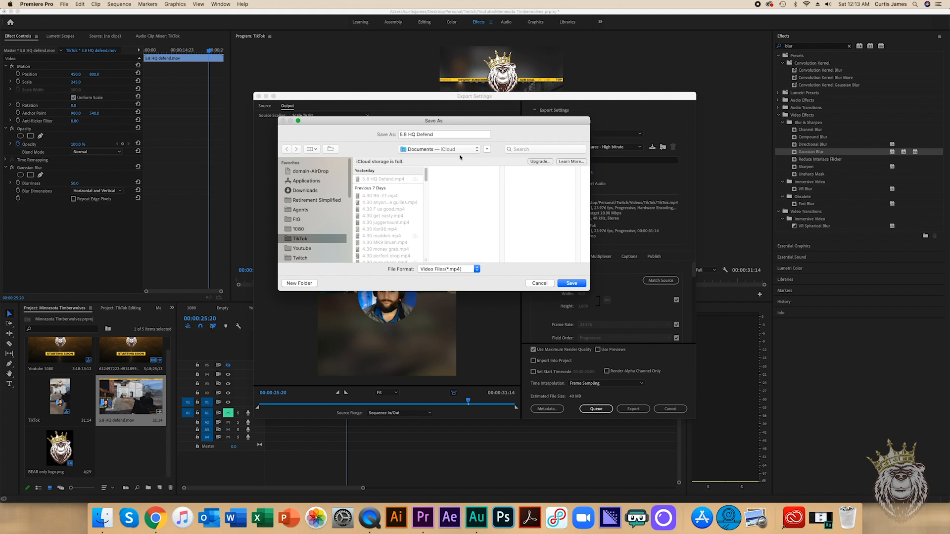
left_click(571, 283)
left_click(683, 412)
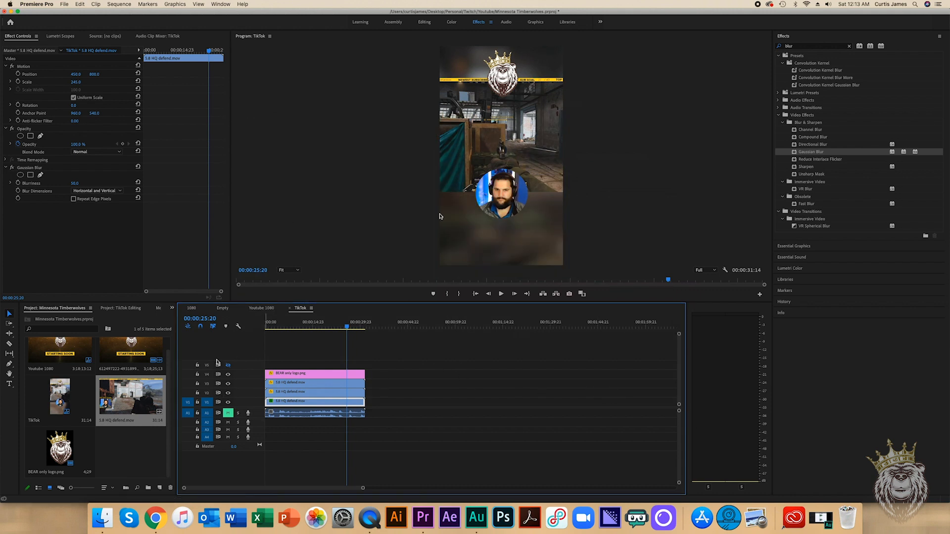
Switch to Finder and bring up AirDrop sharing for 4.14 pistols at dawn.mp4 from the TikTok folder, without sending it.
left_click(102, 519)
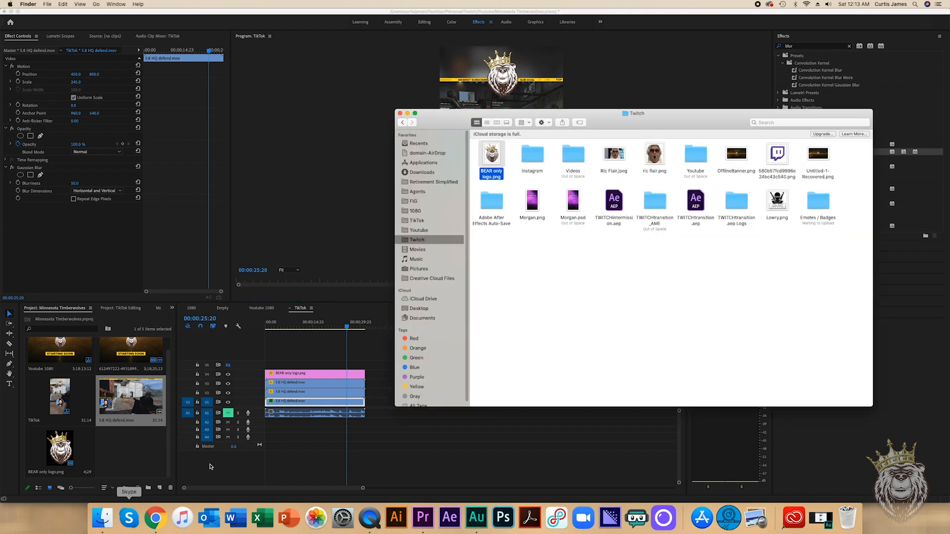
left_click(427, 221)
left_click(617, 226)
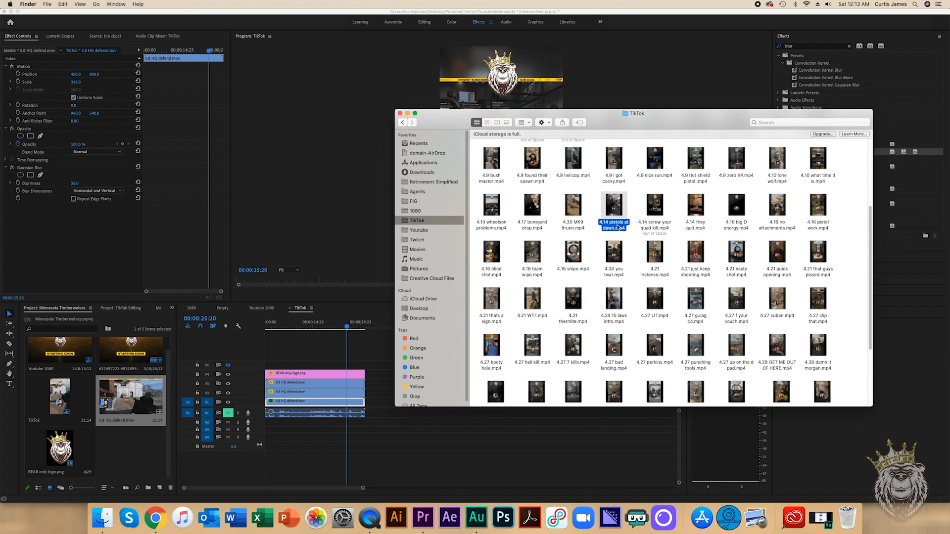
right_click(617, 226)
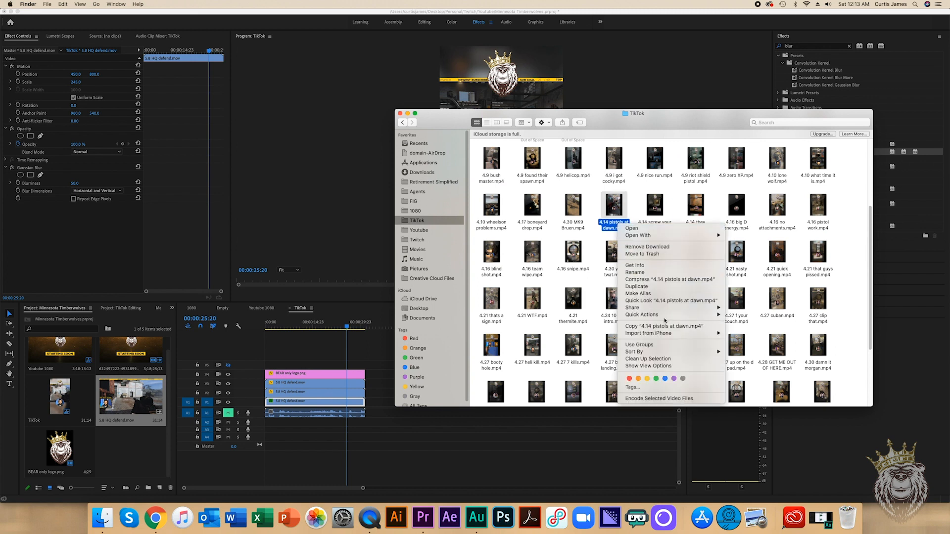
mouse_move(665, 307)
left_click(752, 314)
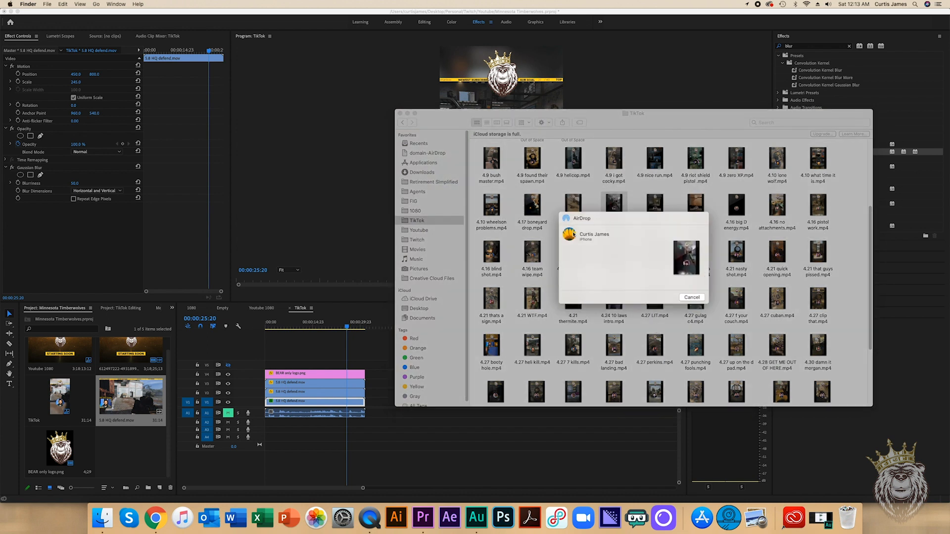
left_click(696, 298)
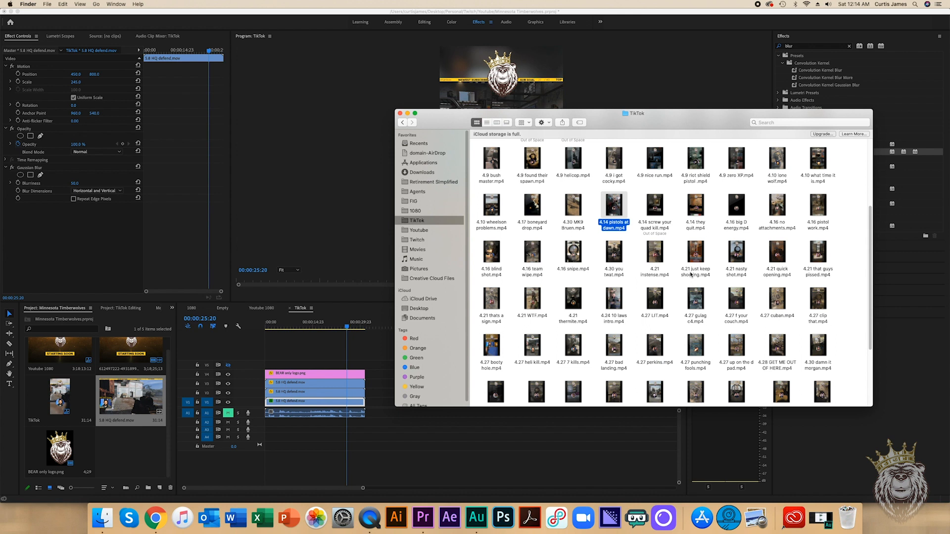
Bring up AirDrop sharing for the nine clips in the row from 4.10 wheelson problems.mp4 to 4.16 pistol work.mp4, cancel it and close Finder's window.
left_click_drag(849, 229, 491, 229)
right_click(492, 228)
mouse_move(569, 322)
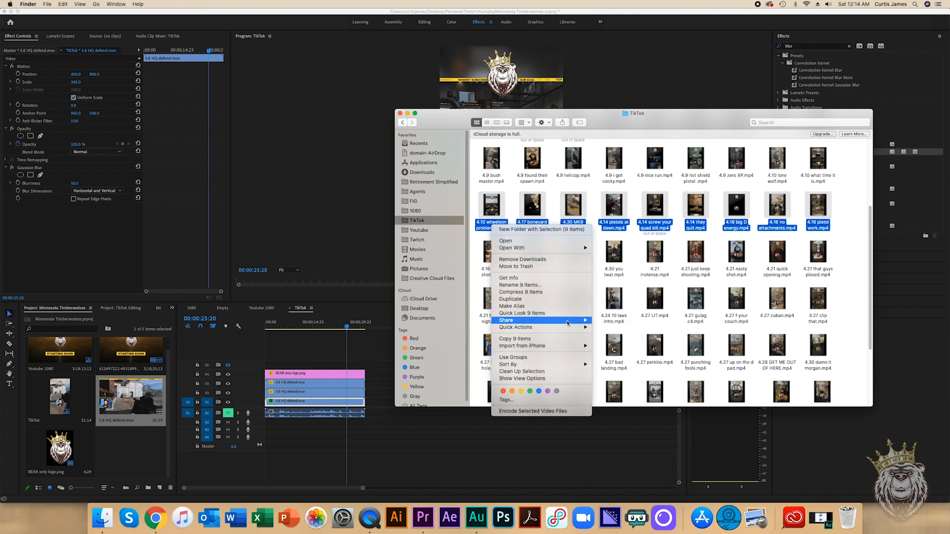
left_click(634, 329)
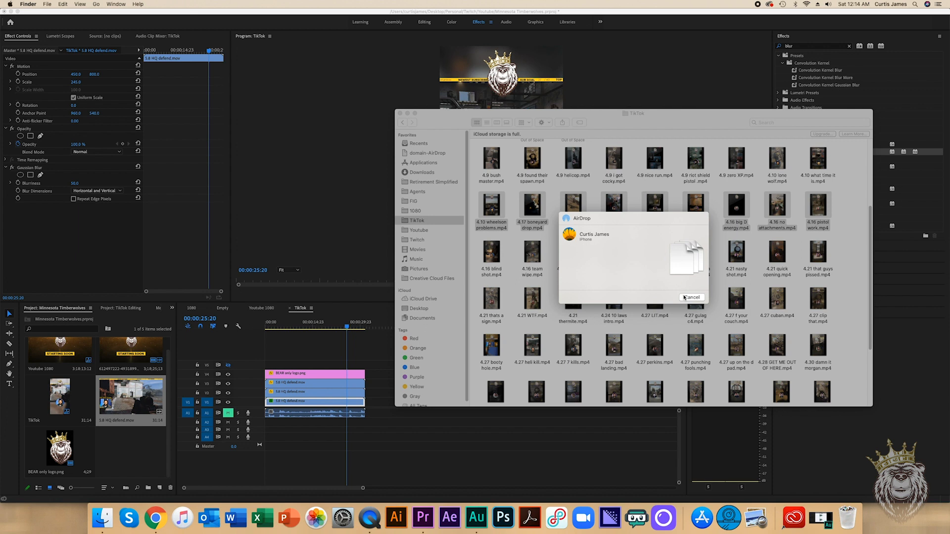
left_click(684, 297)
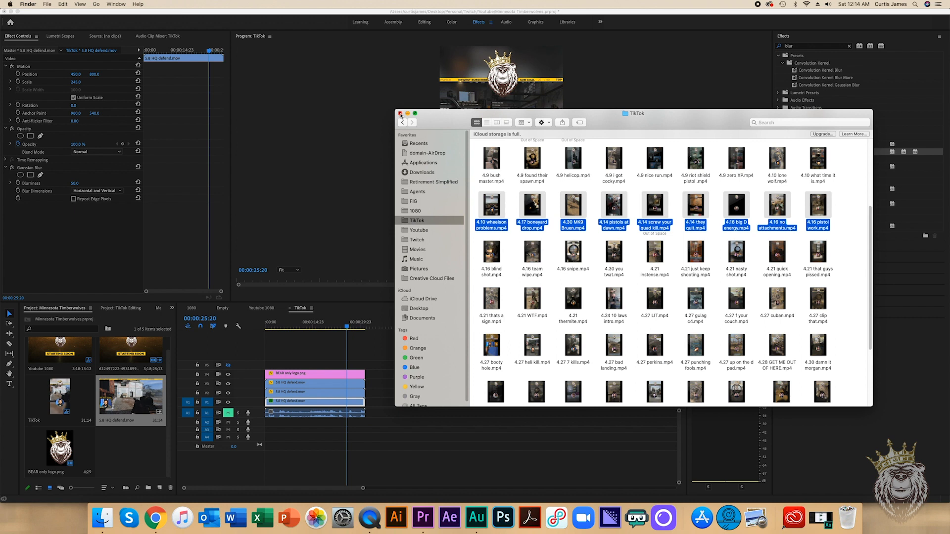
left_click(401, 113)
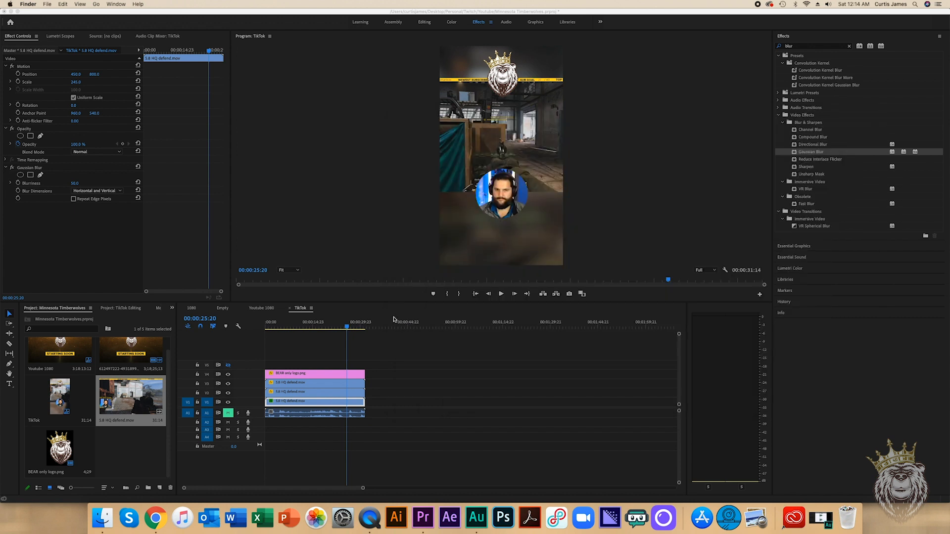